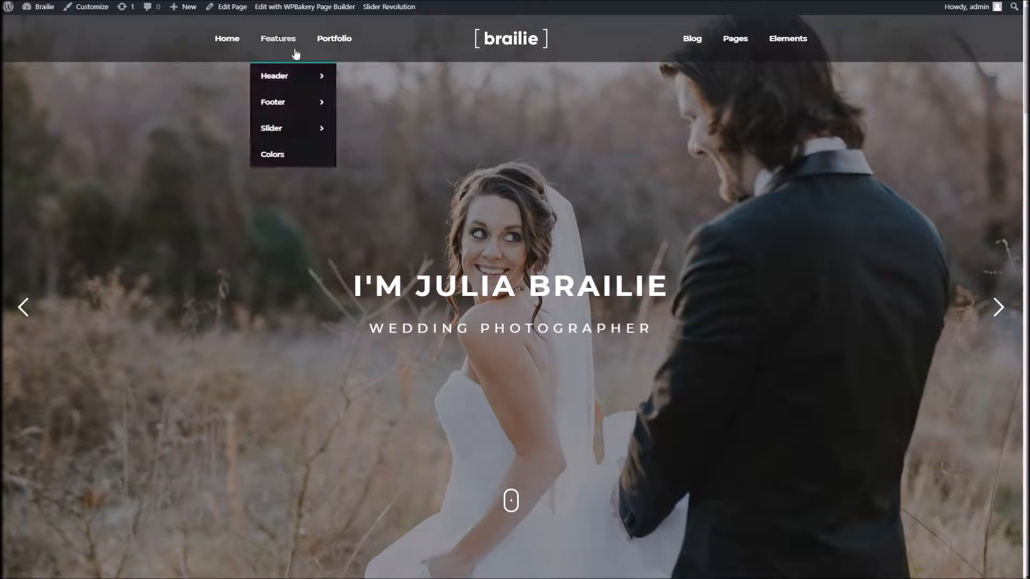
# Step: Create a new page titled "Dans Demo" and switch it to the backend editor
pyautogui.moveTo(185, 7)
pyautogui.click(190, 54)
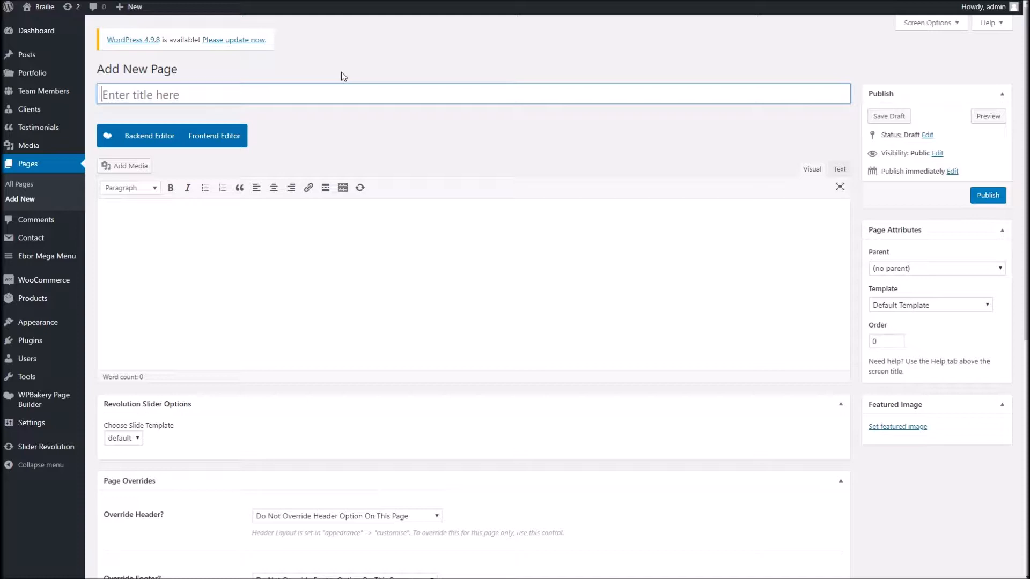
pyautogui.write('Dans Demo')
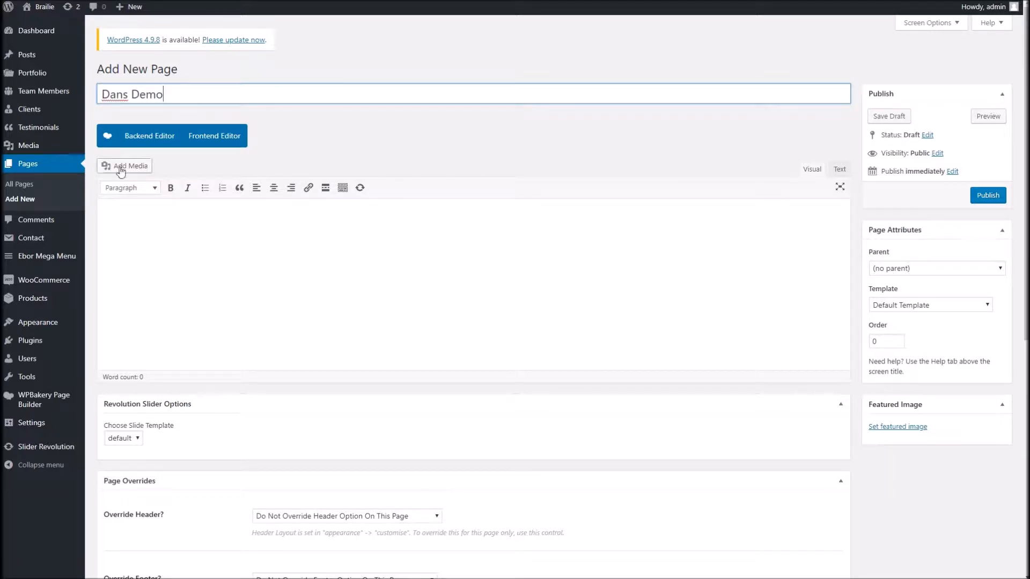
pyautogui.click(145, 137)
# Step: Add a Section element to the blank page and place a Row inside it
pyautogui.click(147, 193)
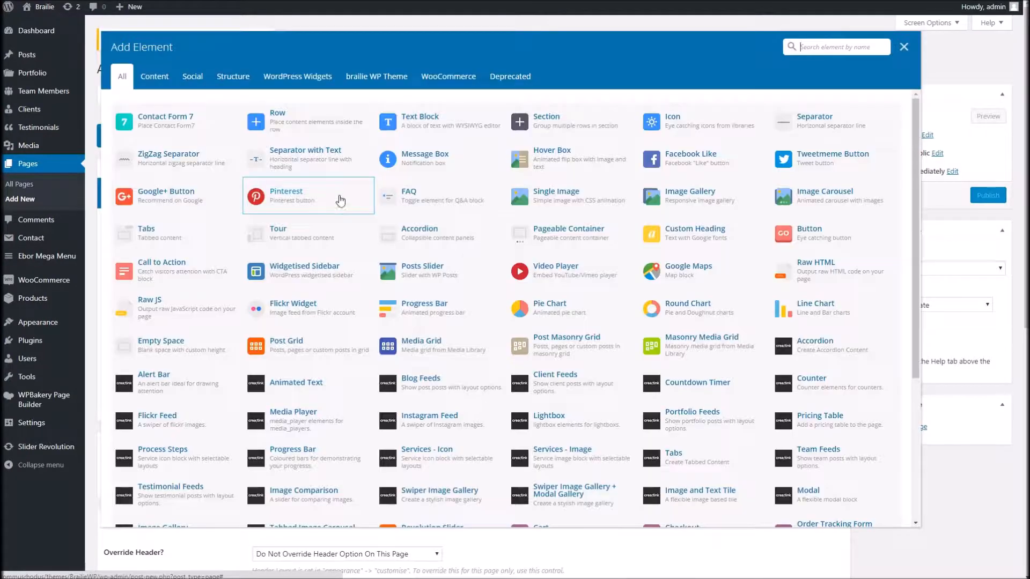
pyautogui.click(549, 125)
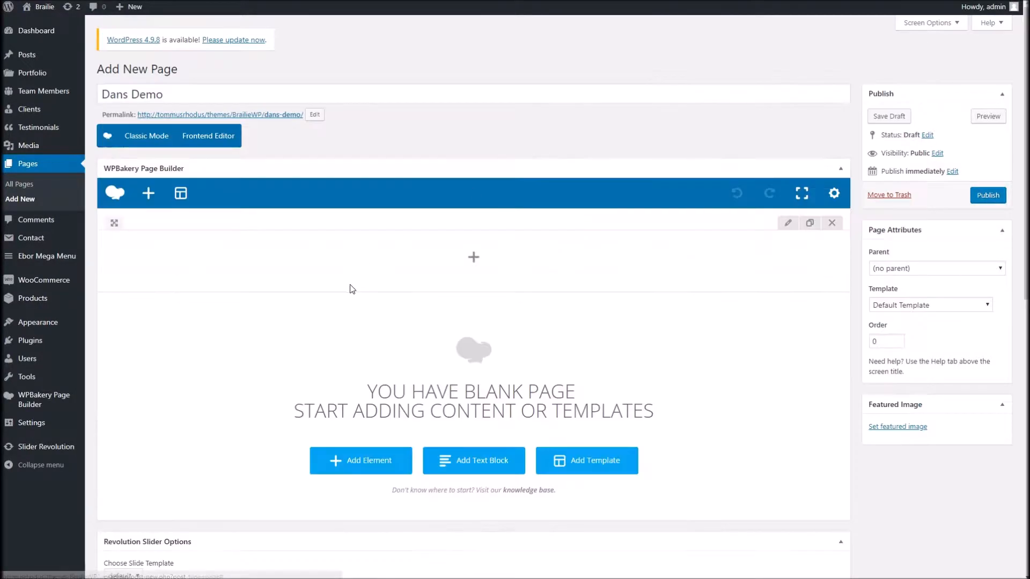
pyautogui.click(188, 110)
# Step: Add a Swiper Image Gallery to the row with the Swiper Gallery type, navigation and pagination shown, and save its settings
pyautogui.click(411, 284)
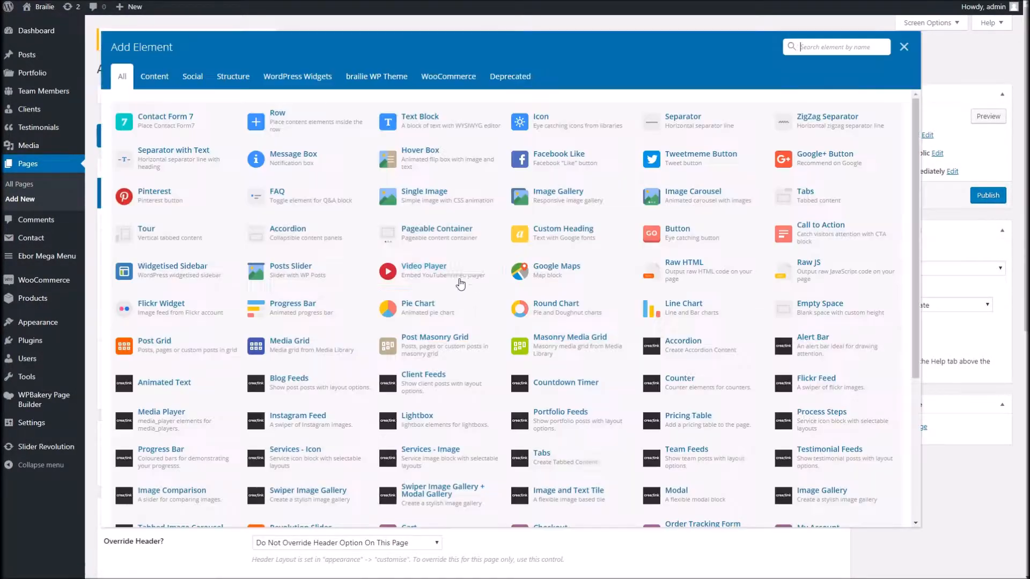
pyautogui.scroll(-1, 553, 333)
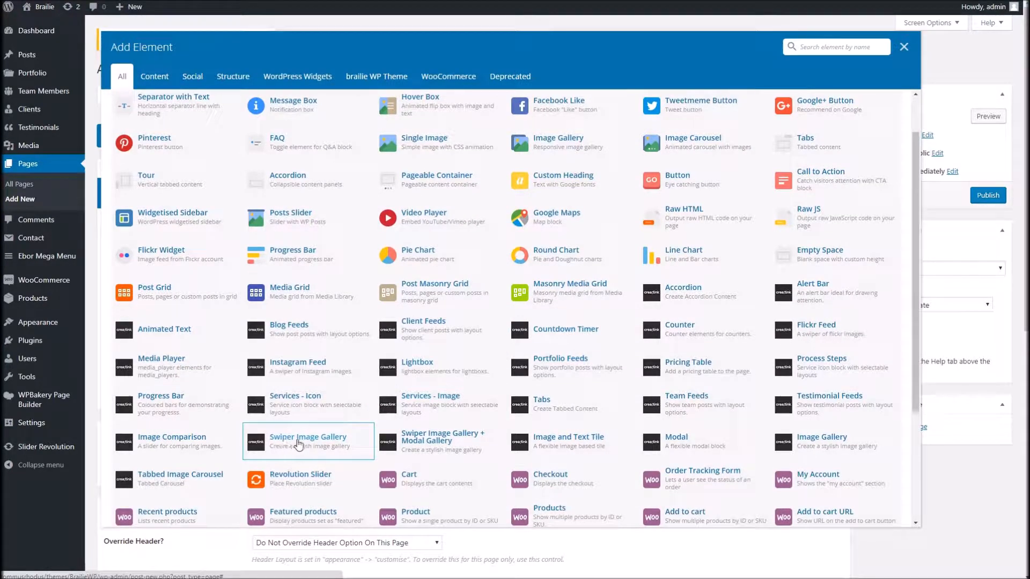
pyautogui.click(311, 445)
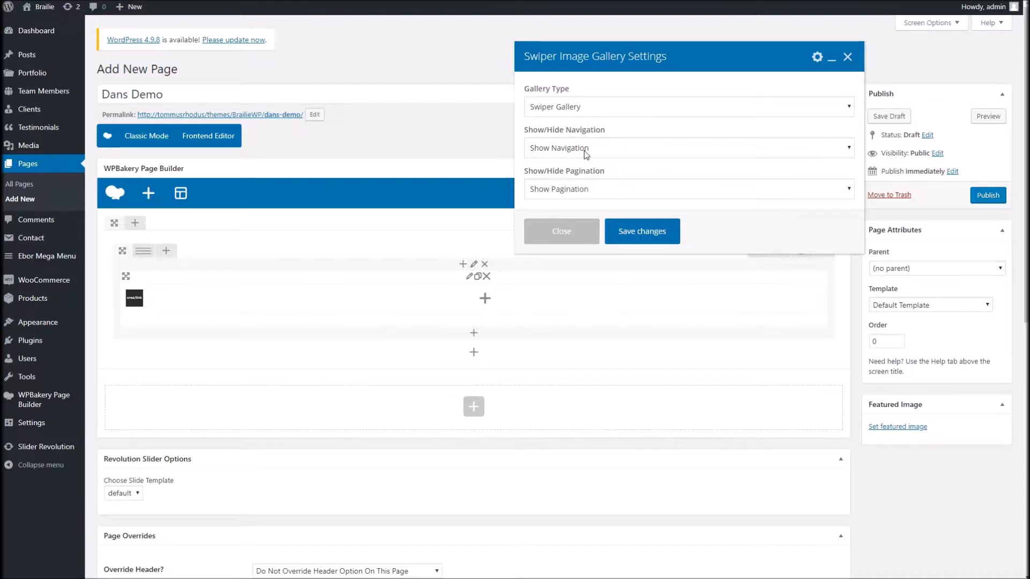
pyautogui.click(582, 108)
pyautogui.click(585, 123)
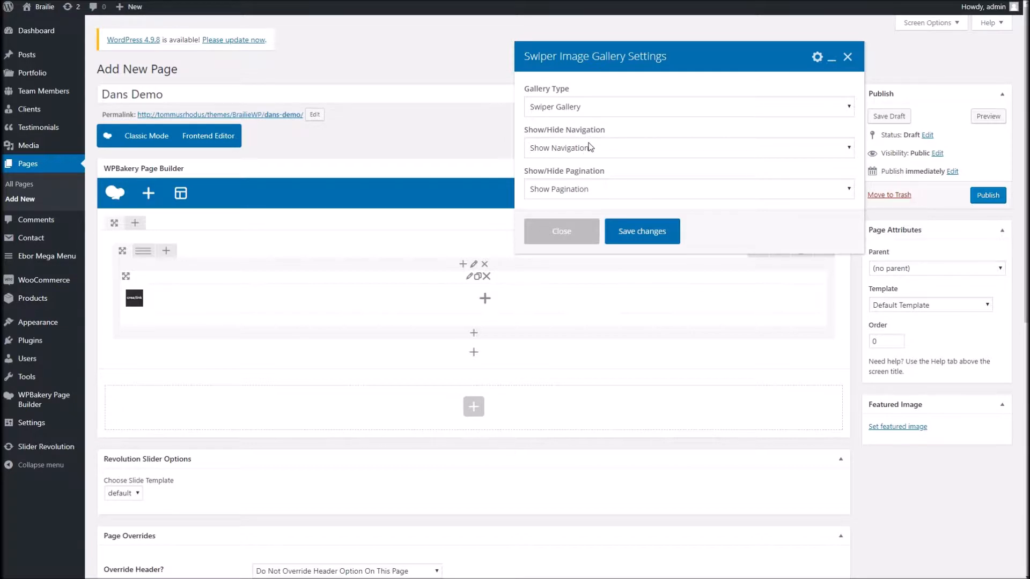
pyautogui.click(634, 233)
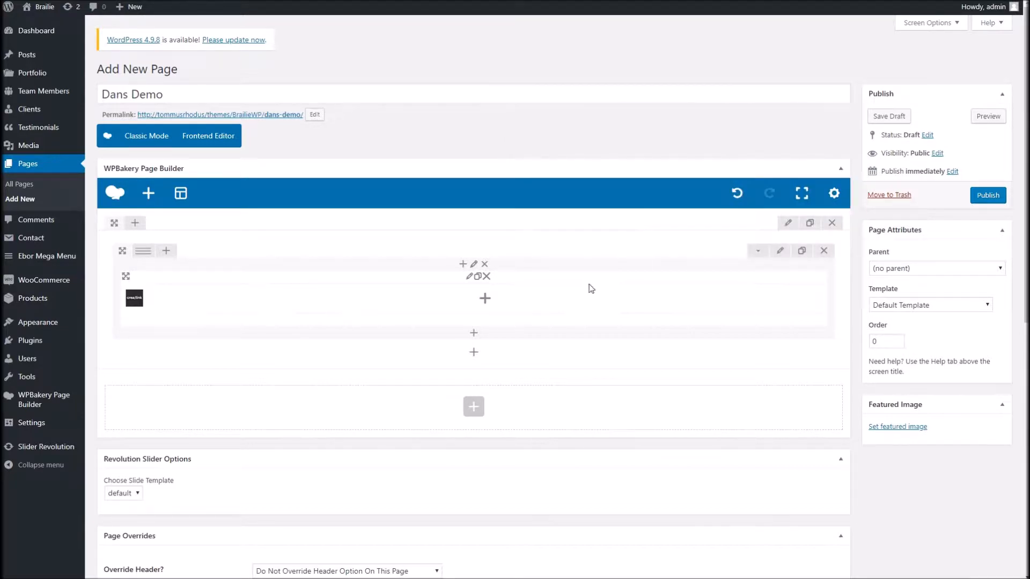
# Step: Add a Swiper Gallery Item to the gallery and set its image to the portrait of a person in dark clothes on black
pyautogui.click(488, 304)
pyautogui.click(166, 116)
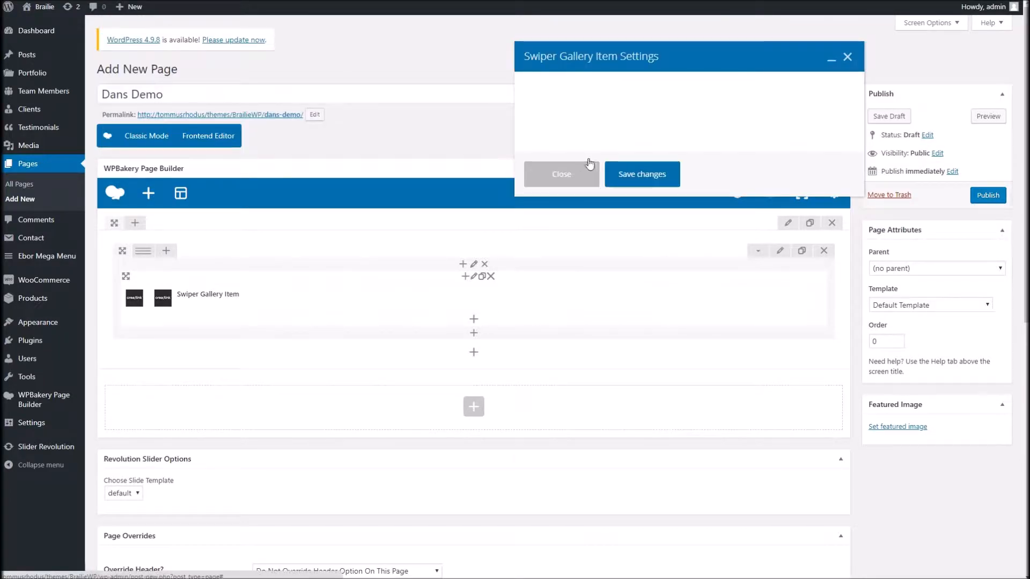
pyautogui.click(558, 133)
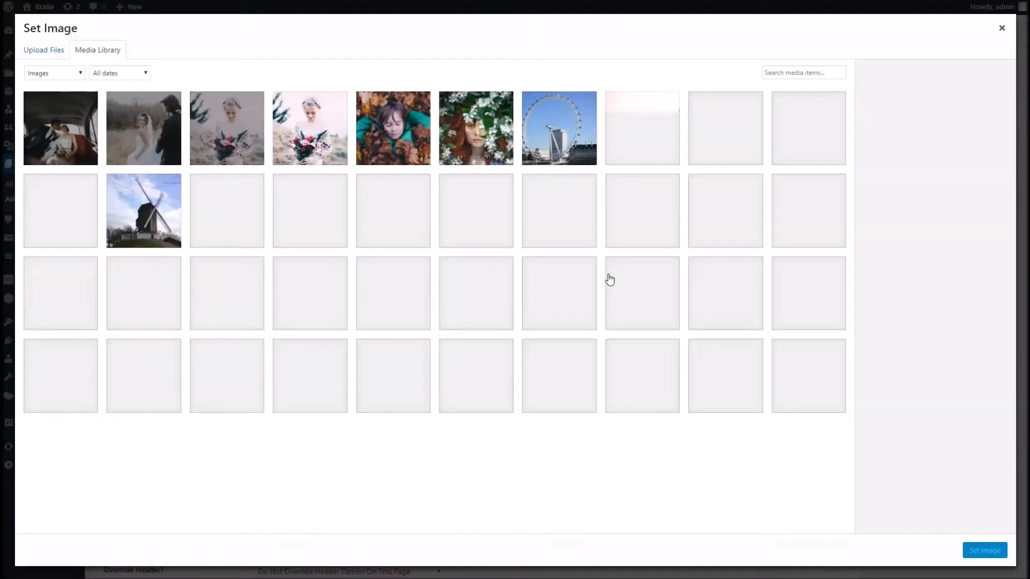
pyautogui.scroll(-3, 644, 343)
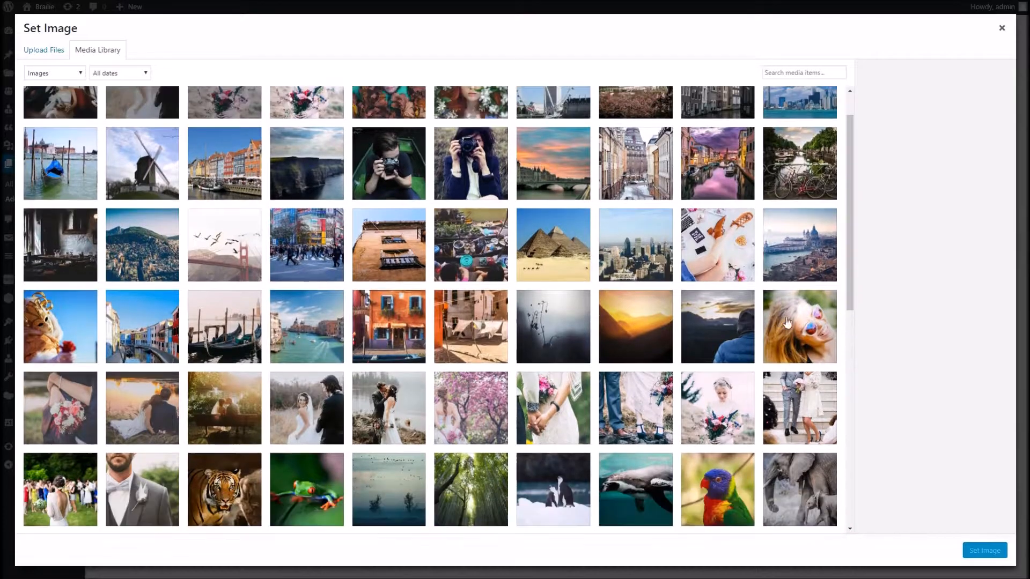
pyautogui.click(643, 398)
pyautogui.click(585, 392)
pyautogui.scroll(-3, 646, 437)
pyautogui.click(650, 446)
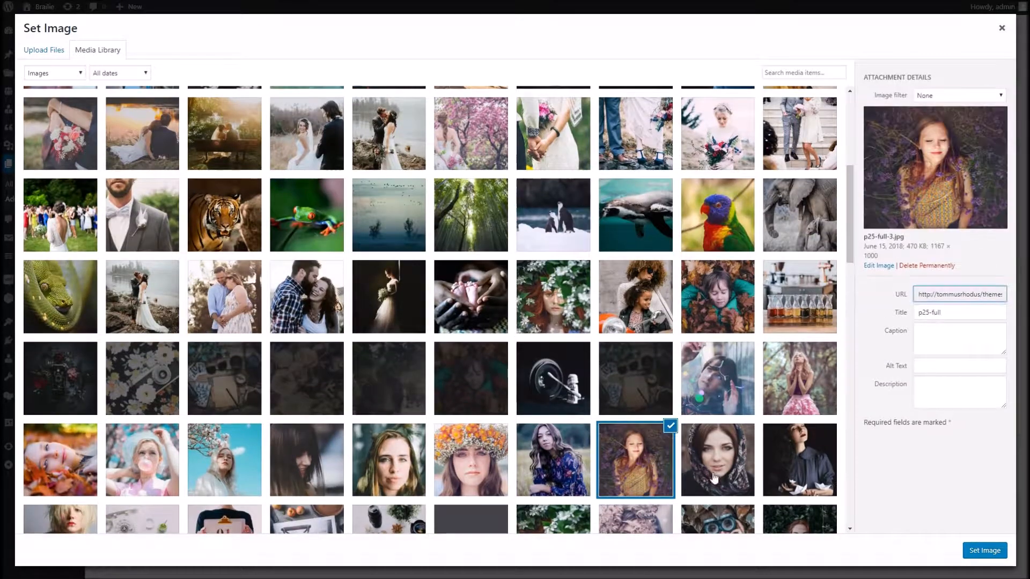
pyautogui.click(781, 462)
pyautogui.click(975, 553)
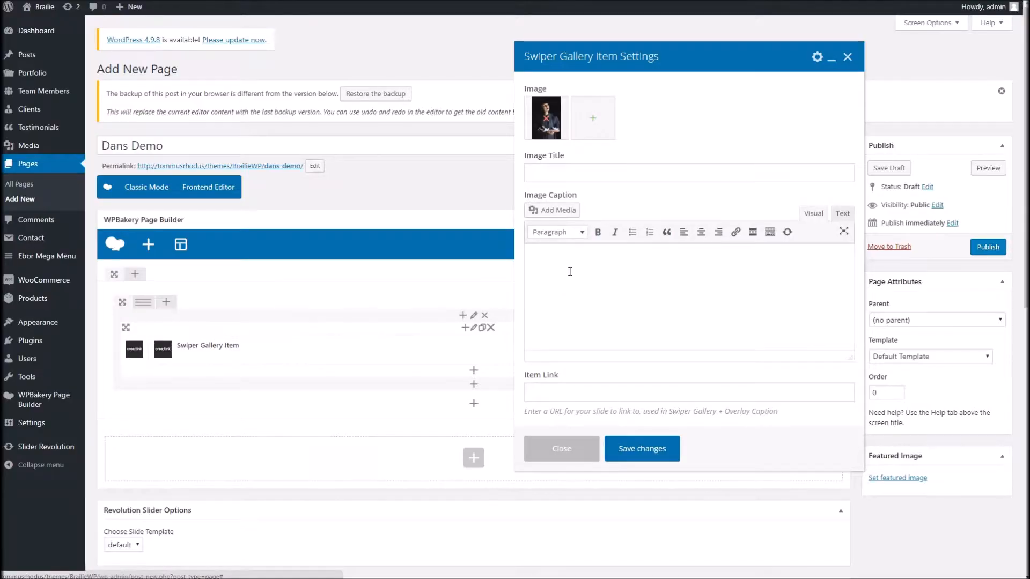
# Step: Give the gallery item the title "Image Title", the caption "Caption" and the link "#", and save its settings
pyautogui.click(562, 172)
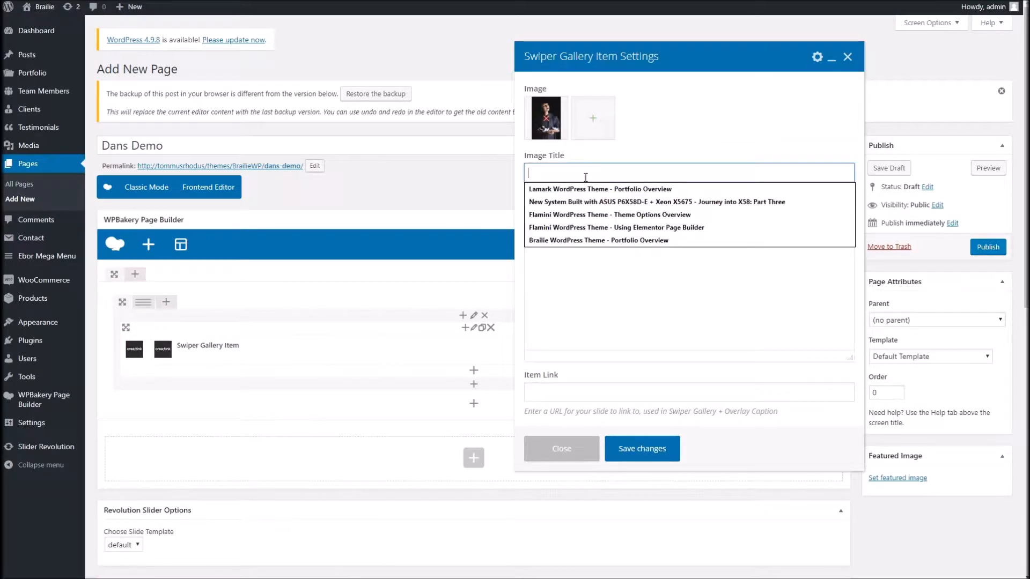
pyautogui.click(581, 313)
pyautogui.click(555, 172)
pyautogui.write('Image Title')
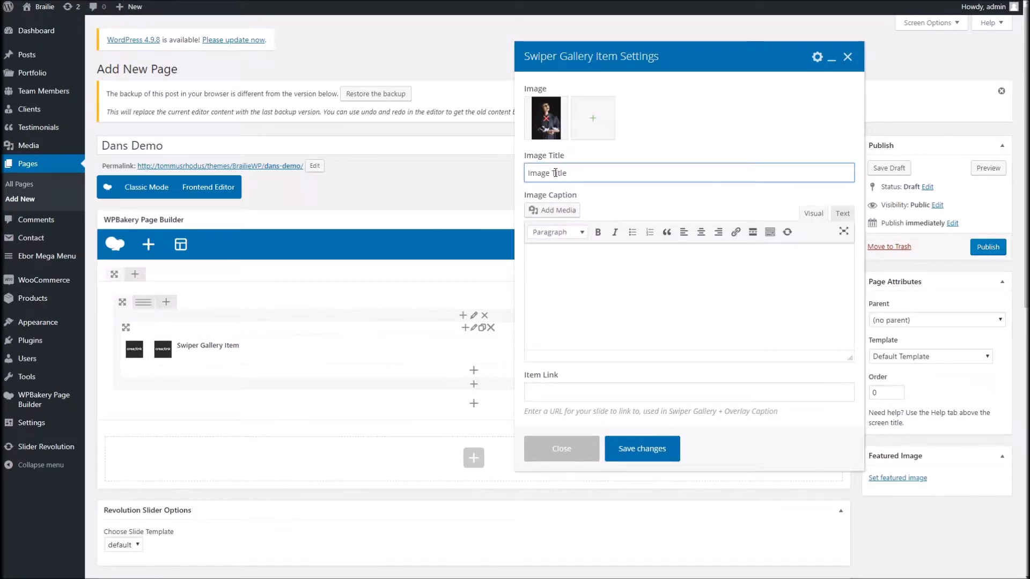
pyautogui.click(600, 310)
pyautogui.write('Caption')
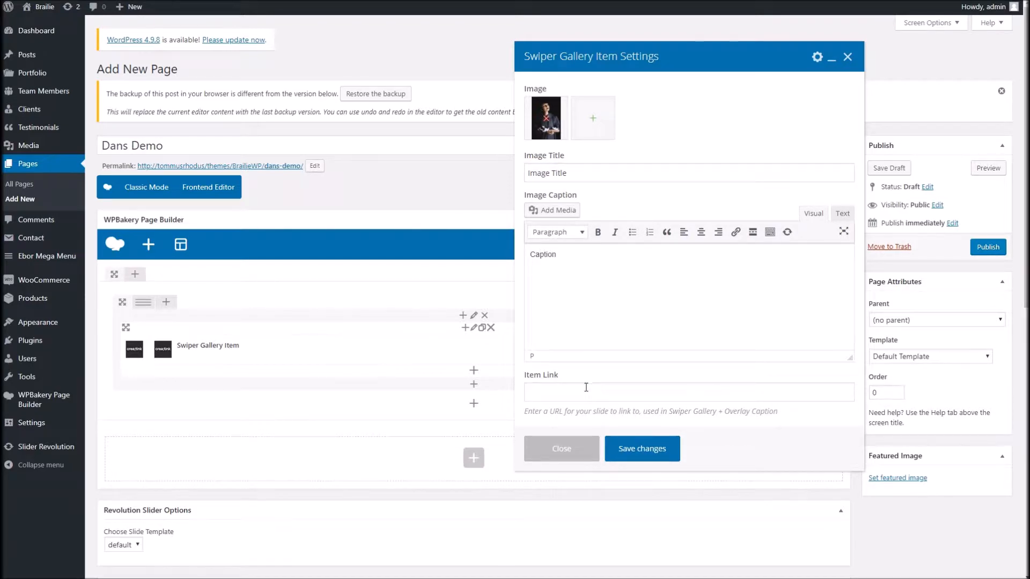
pyautogui.click(586, 387)
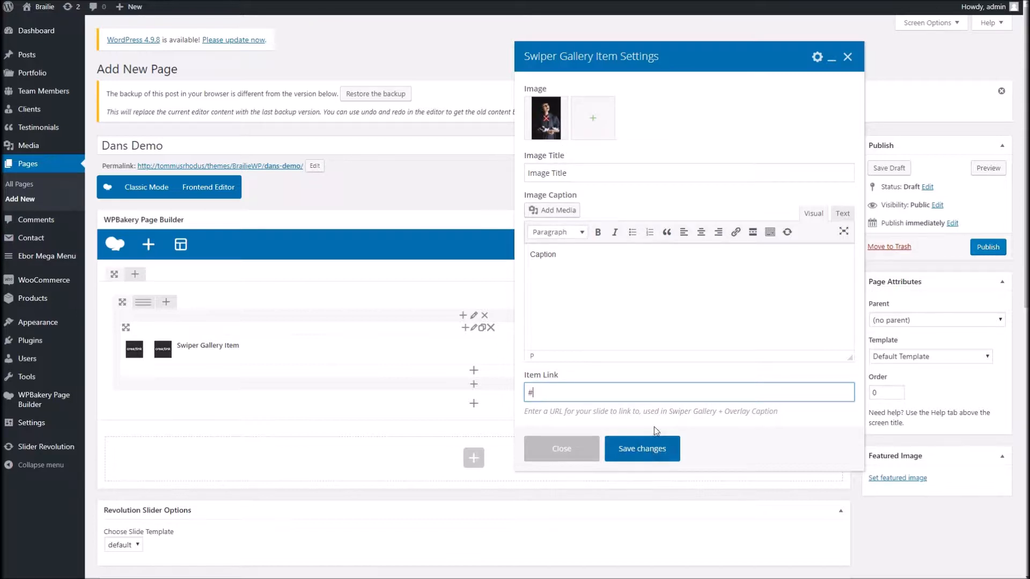
pyautogui.click(654, 448)
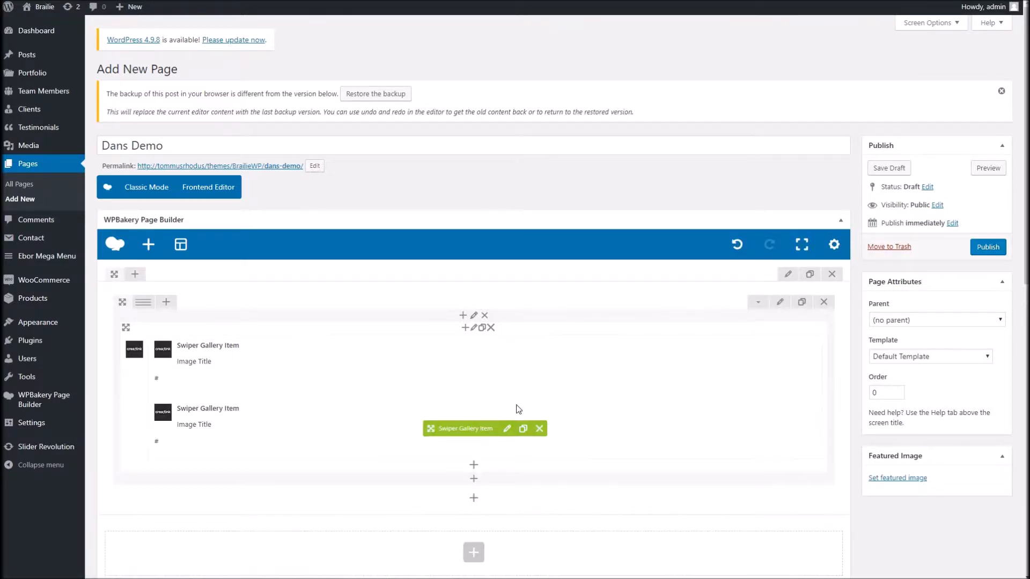
# Step: Duplicate the gallery item and replace the copy's image with bg25-1-3.jpg, saving the change
pyautogui.click(508, 430)
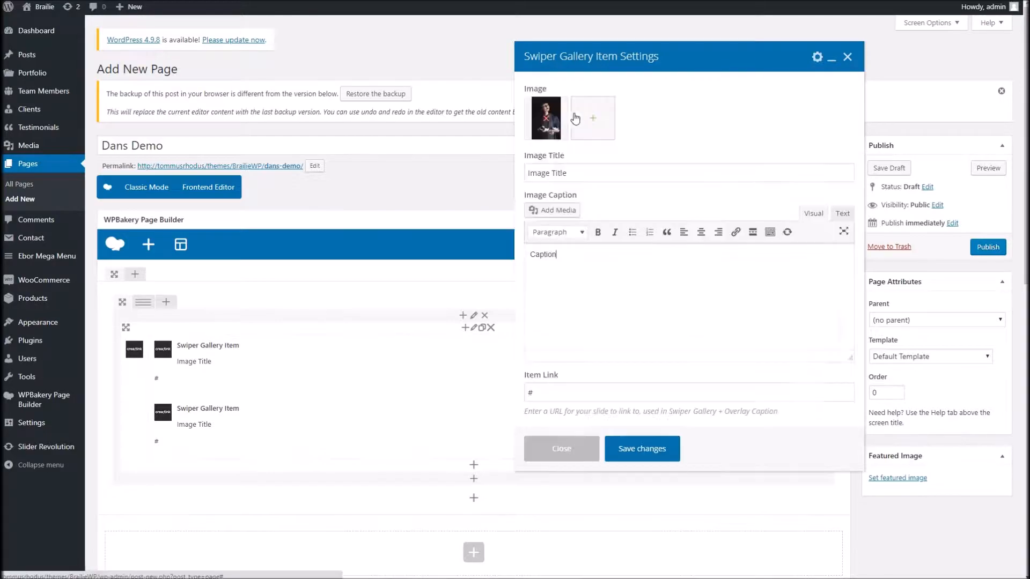
pyautogui.click(545, 125)
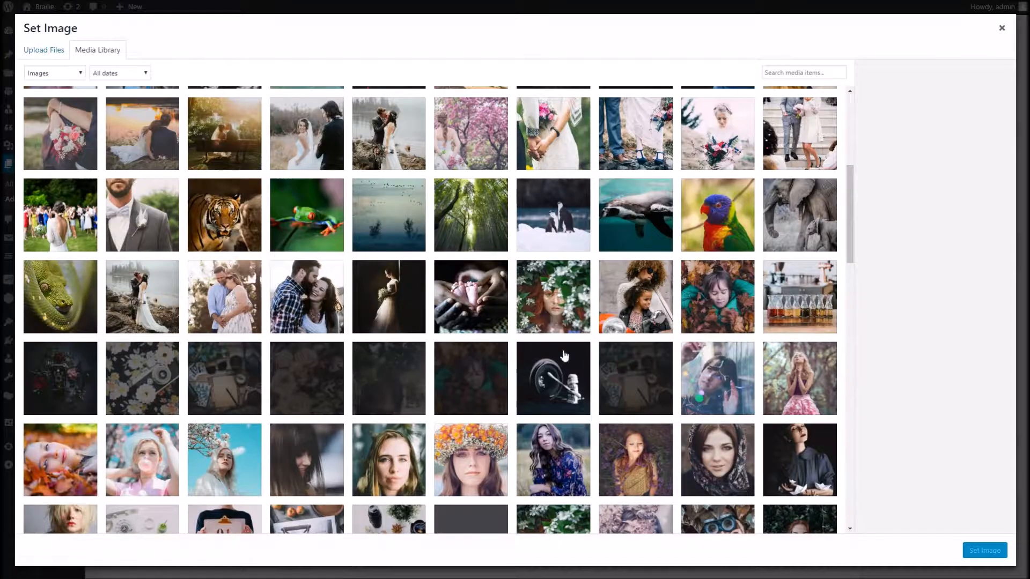
pyautogui.click(488, 375)
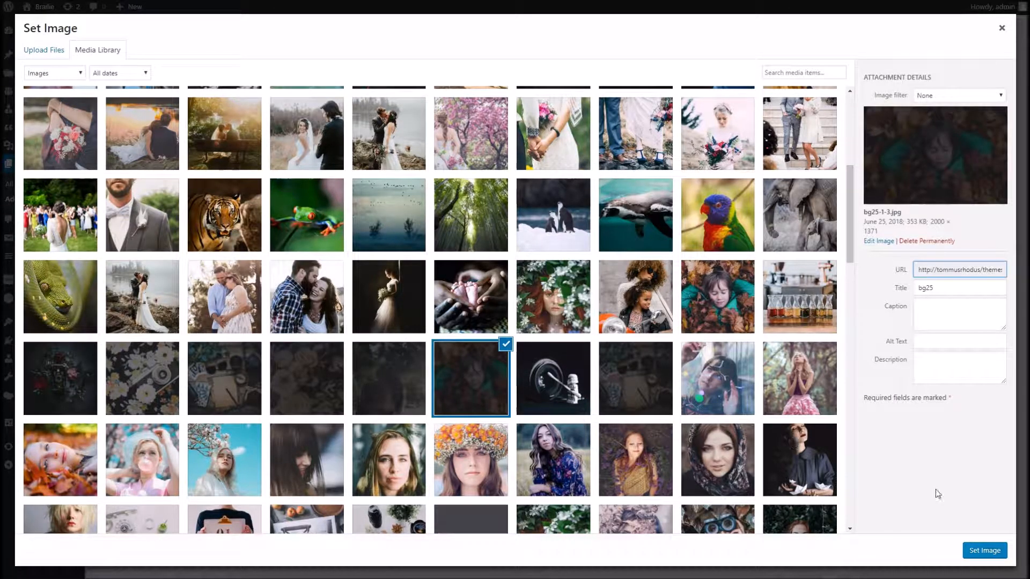
pyautogui.click(982, 551)
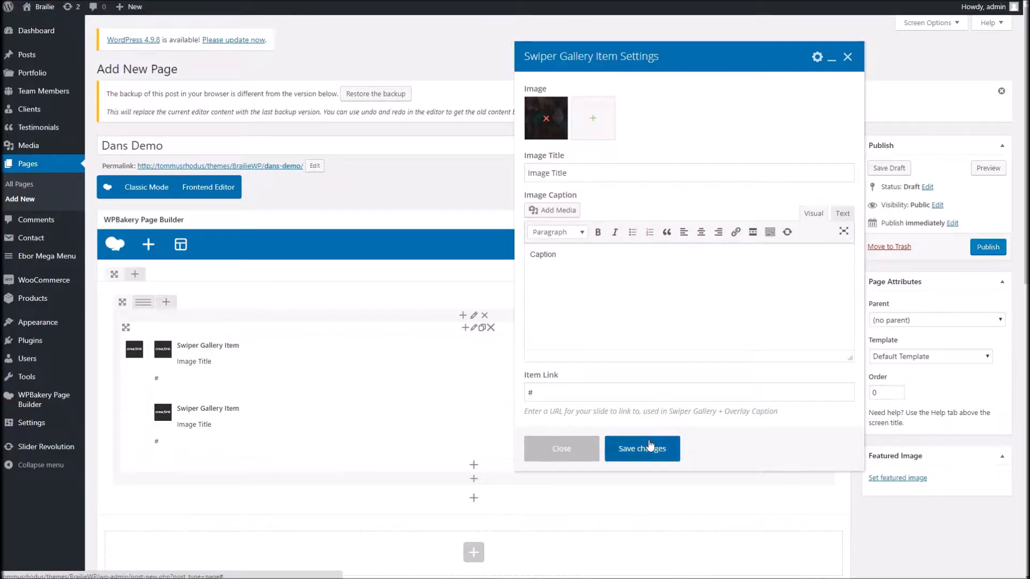
pyautogui.click(649, 445)
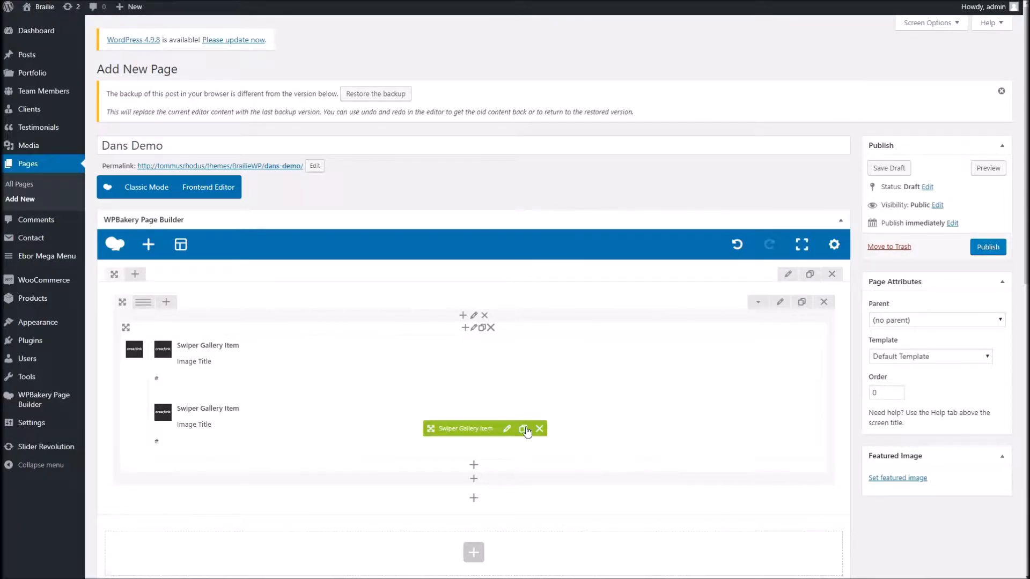
# Step: Create a third gallery item by duplication and replace its image with w9-3.jpg, saving the change
pyautogui.click(506, 491)
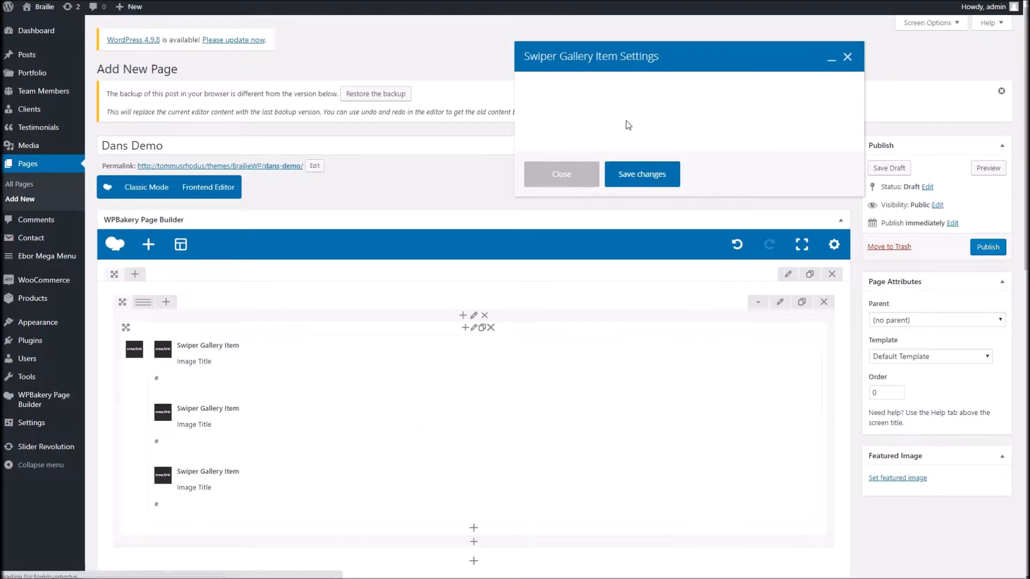
pyautogui.click(547, 117)
pyautogui.click(546, 118)
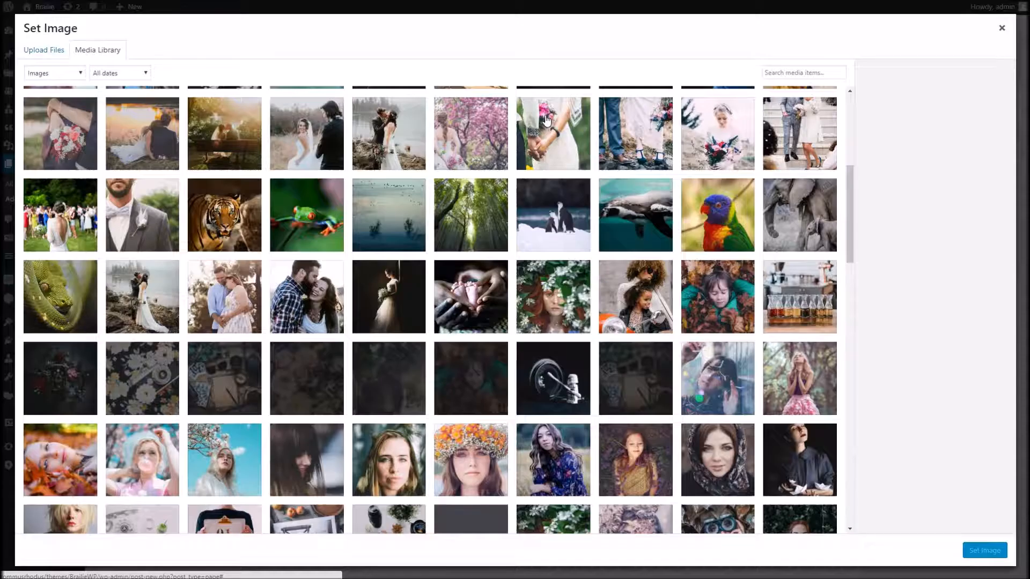
pyautogui.click(746, 156)
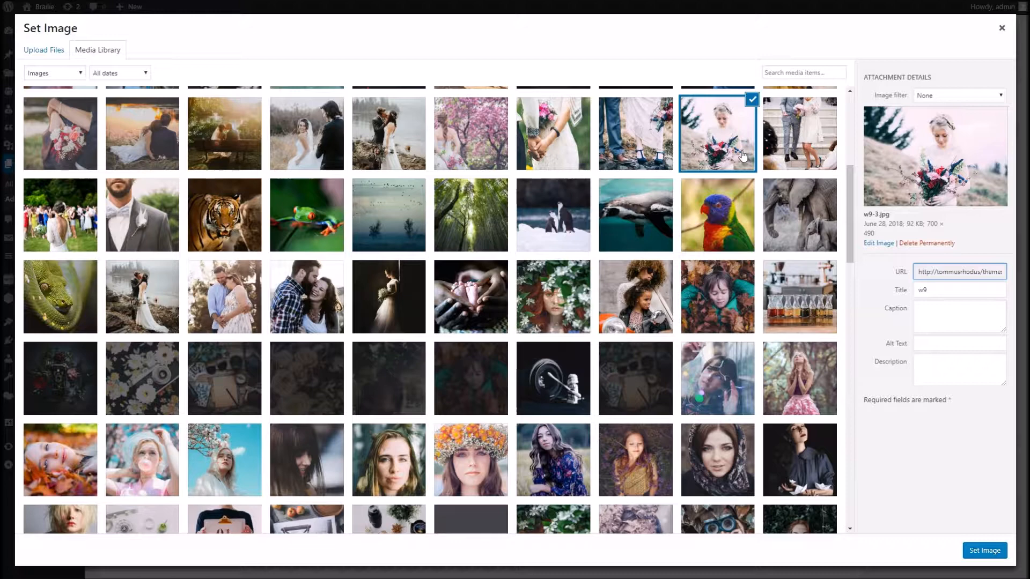
pyautogui.click(978, 552)
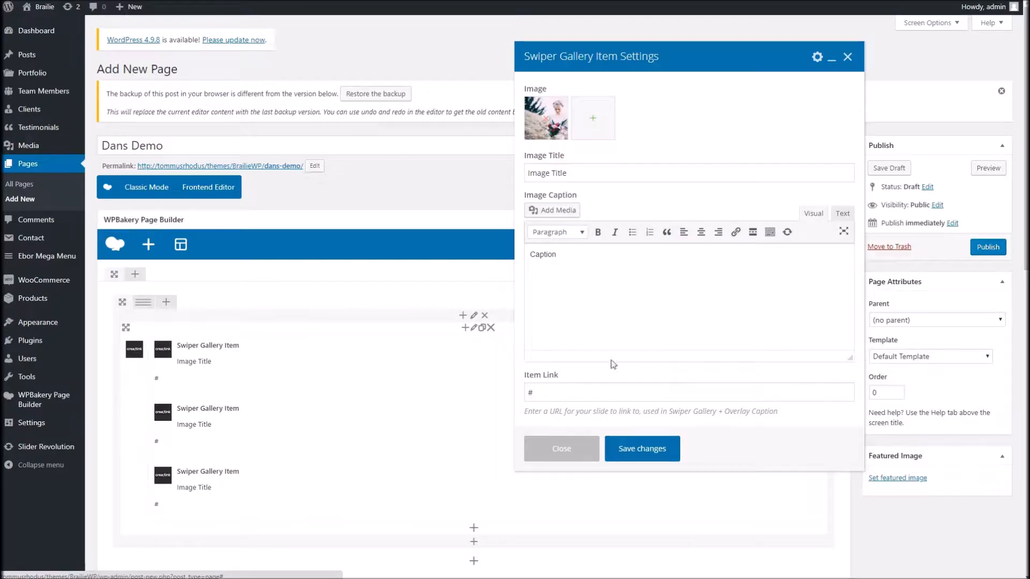
pyautogui.click(632, 450)
# Step: Add a fourth gallery item by duplication with the image cn2-full-1-3.jpg, and publish the page
pyautogui.scroll(-2, 568, 457)
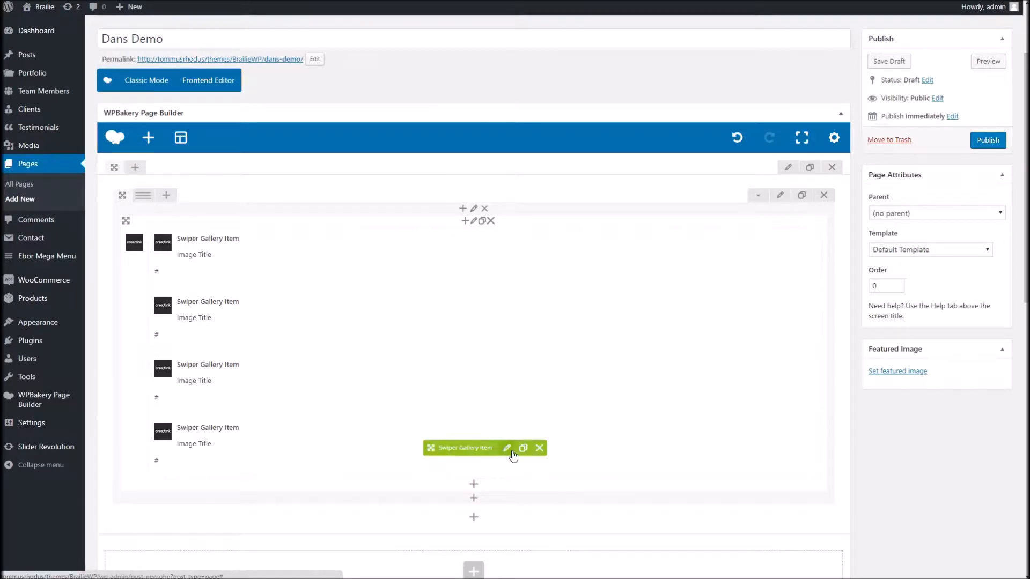
pyautogui.click(507, 448)
pyautogui.click(555, 124)
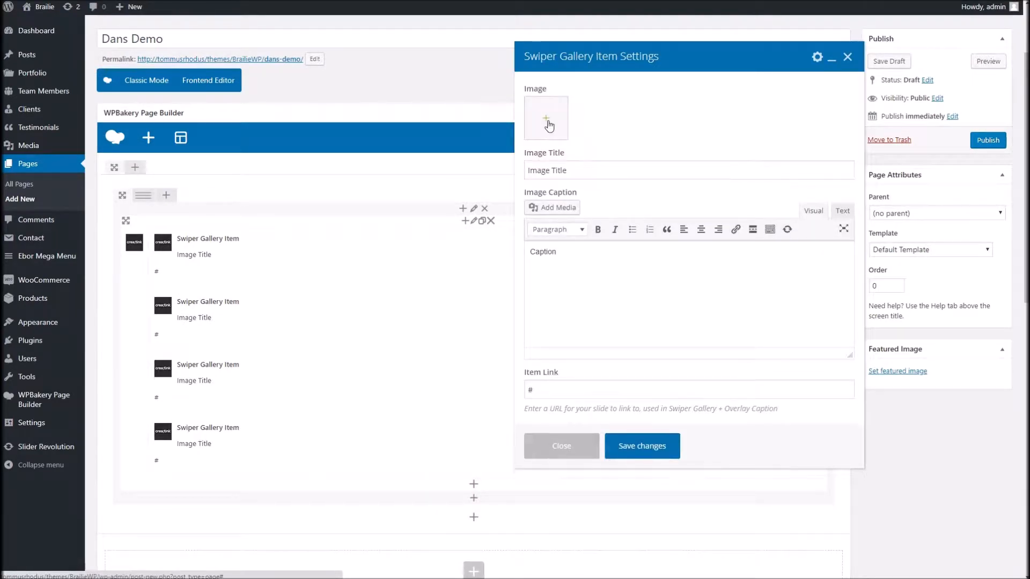
pyautogui.click(546, 118)
pyautogui.click(472, 221)
pyautogui.scroll(-10, 472, 221)
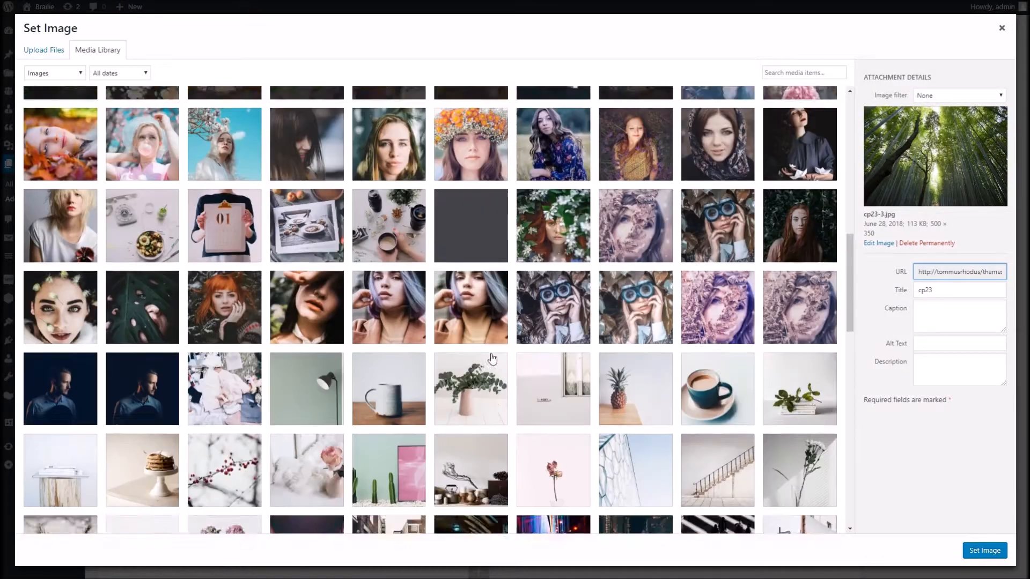
pyautogui.click(614, 353)
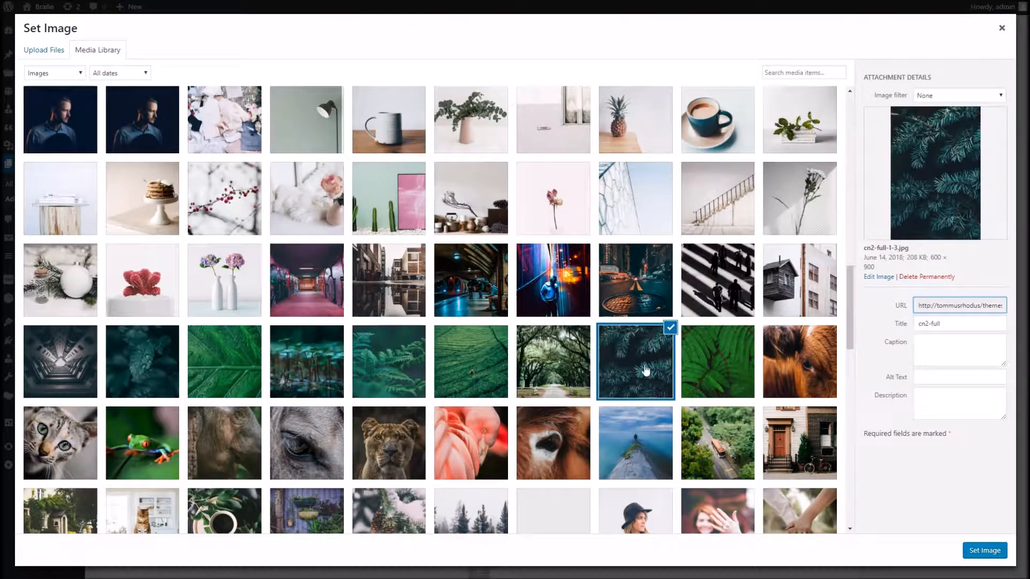
pyautogui.click(990, 551)
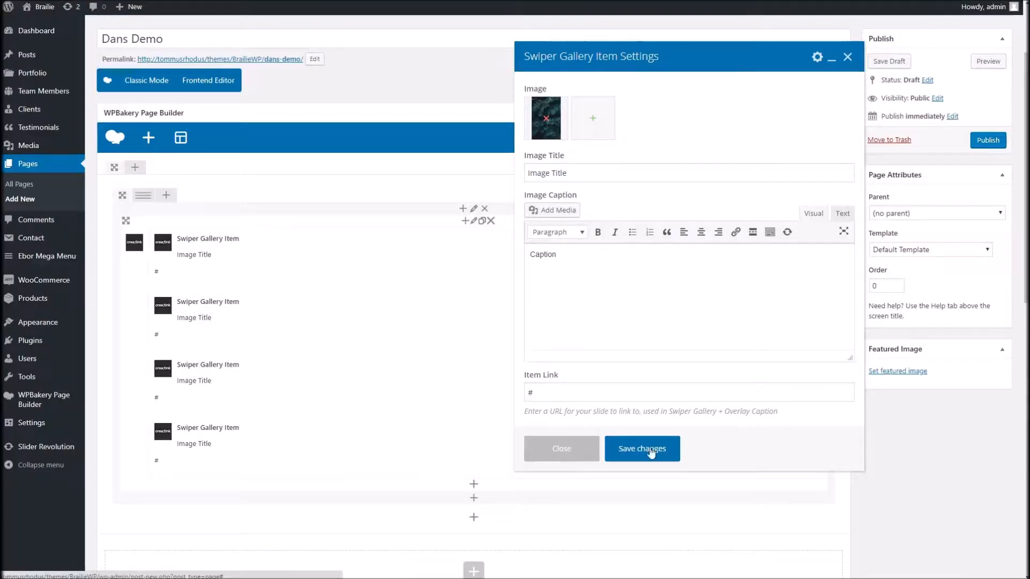
pyautogui.click(651, 453)
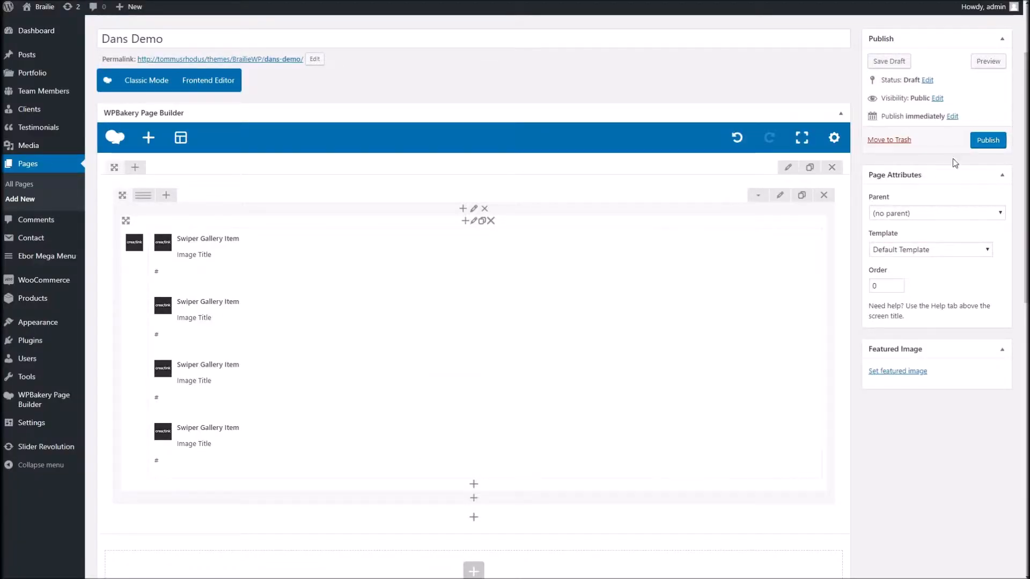
pyautogui.click(988, 140)
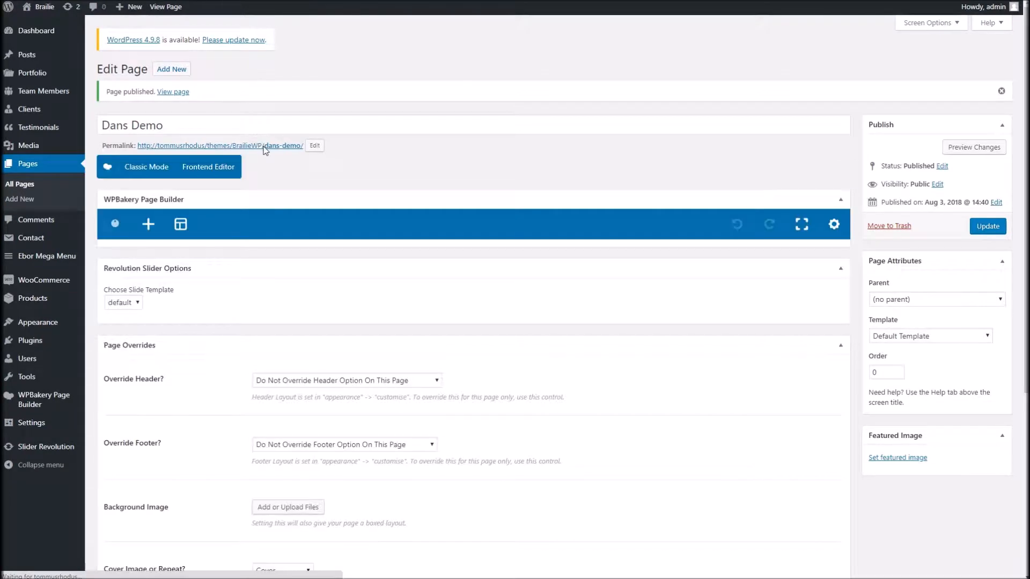
# Step: Open the published page from its permalink and browse through the gallery slides forwards and backwards
pyautogui.rightClick(265, 151)
pyautogui.click(292, 152)
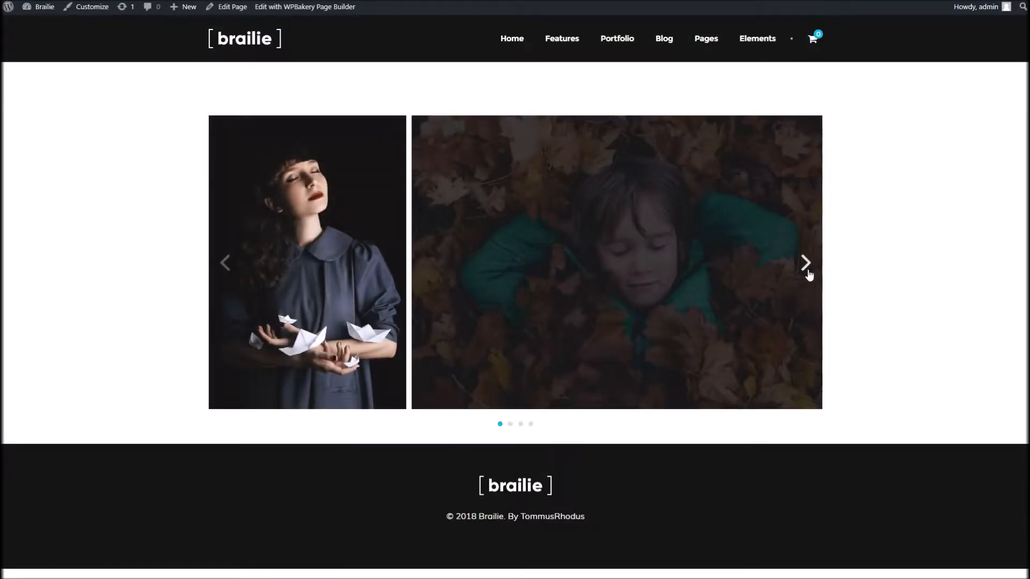
pyautogui.click(806, 263)
pyautogui.click(806, 263)
pyautogui.click(805, 263)
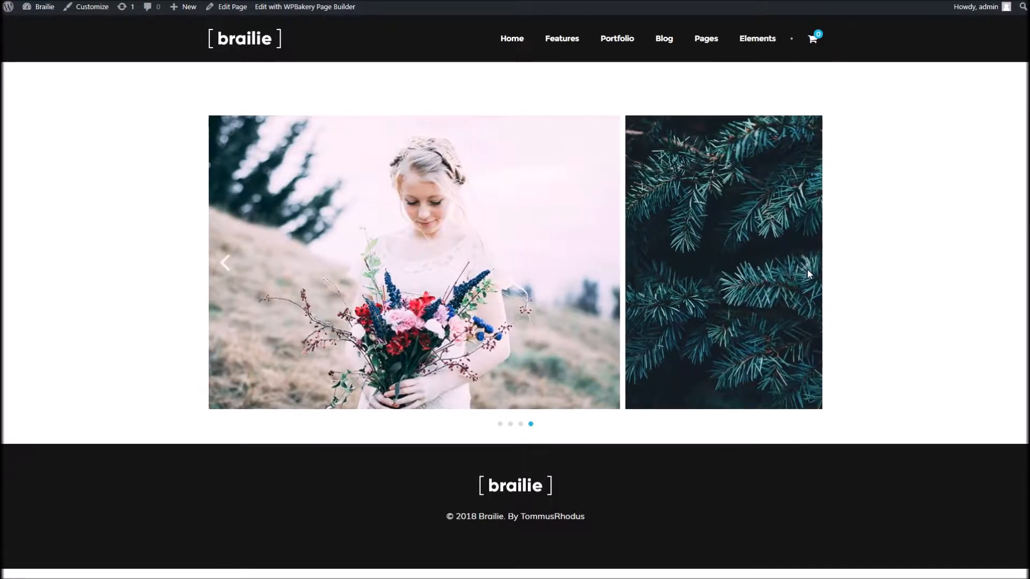
pyautogui.click(229, 272)
pyautogui.click(228, 272)
pyautogui.click(229, 271)
pyautogui.moveTo(354, 252); pyautogui.dragTo(448, 260)
pyautogui.moveTo(623, 230); pyautogui.dragTo(494, 234)
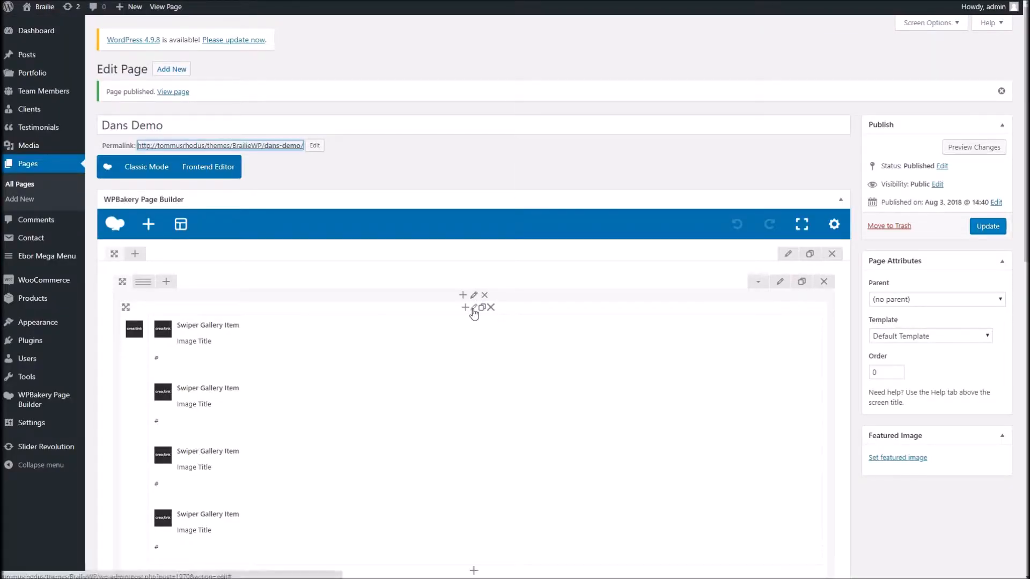
# Step: Change the image gallery's type to Swiper Gallery Lightbox, save its settings and update the page
pyautogui.click(474, 308)
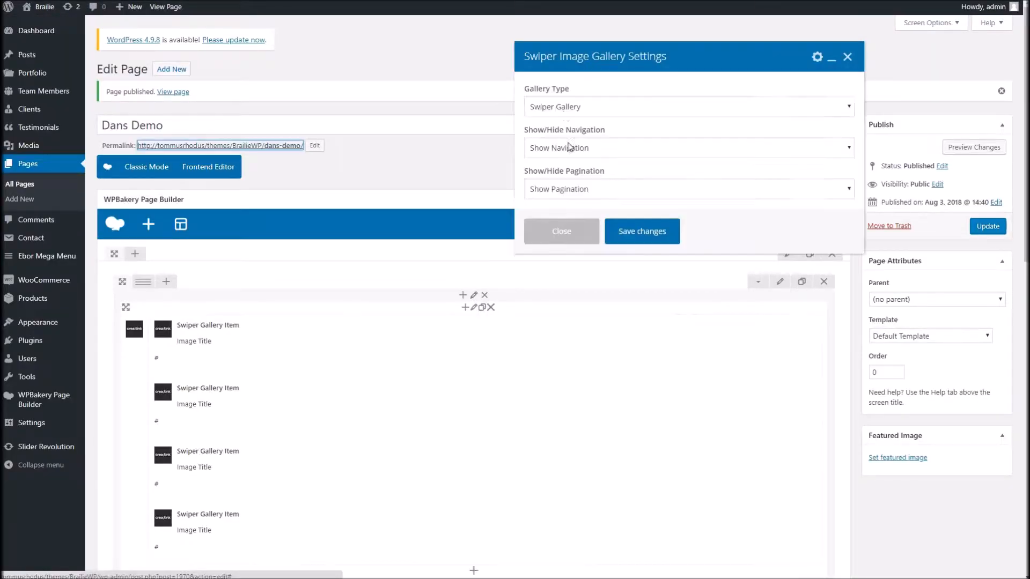
pyautogui.click(583, 106)
pyautogui.click(574, 134)
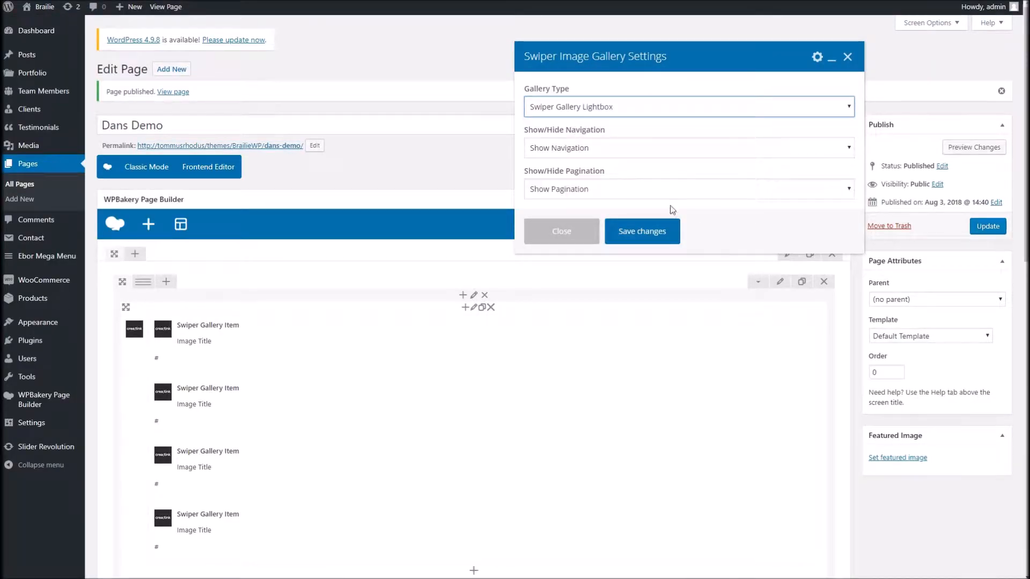
pyautogui.click(647, 233)
pyautogui.click(989, 227)
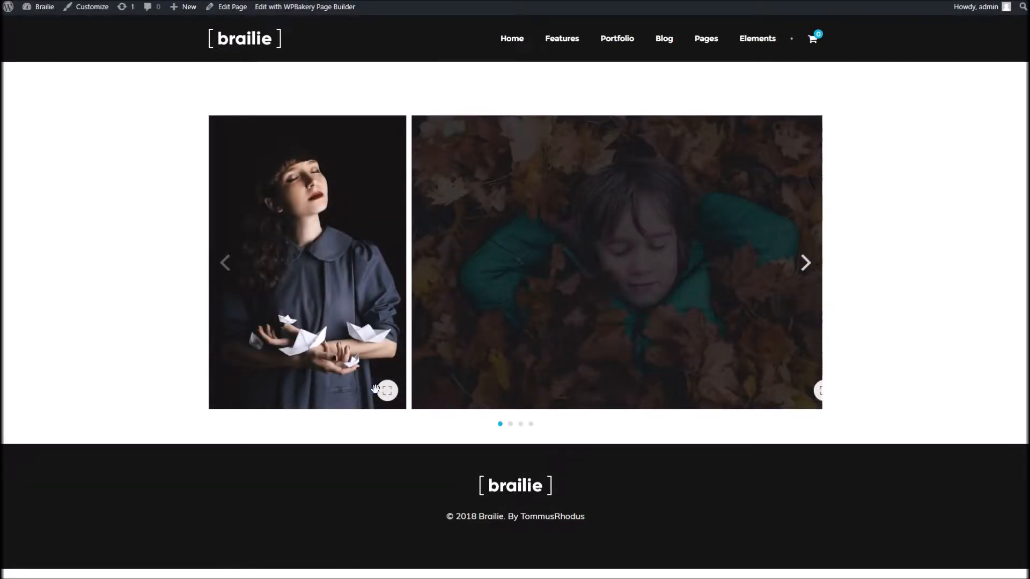
# Step: Check the lightbox view of the first and third gallery images on the published page
pyautogui.click(385, 391)
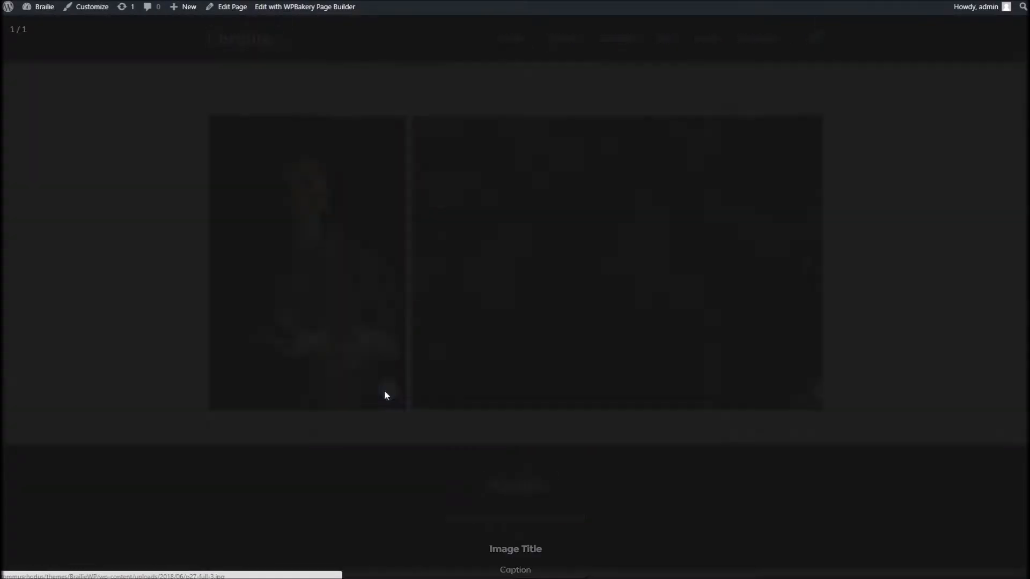
pyautogui.click(800, 235)
pyautogui.moveTo(616, 194); pyautogui.dragTo(395, 216)
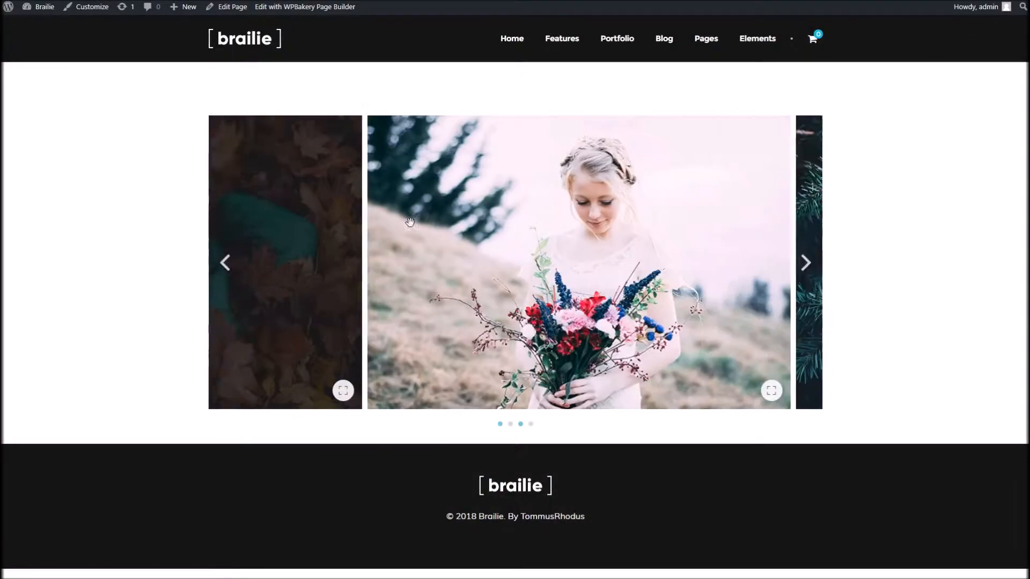
pyautogui.click(614, 393)
pyautogui.click(121, 257)
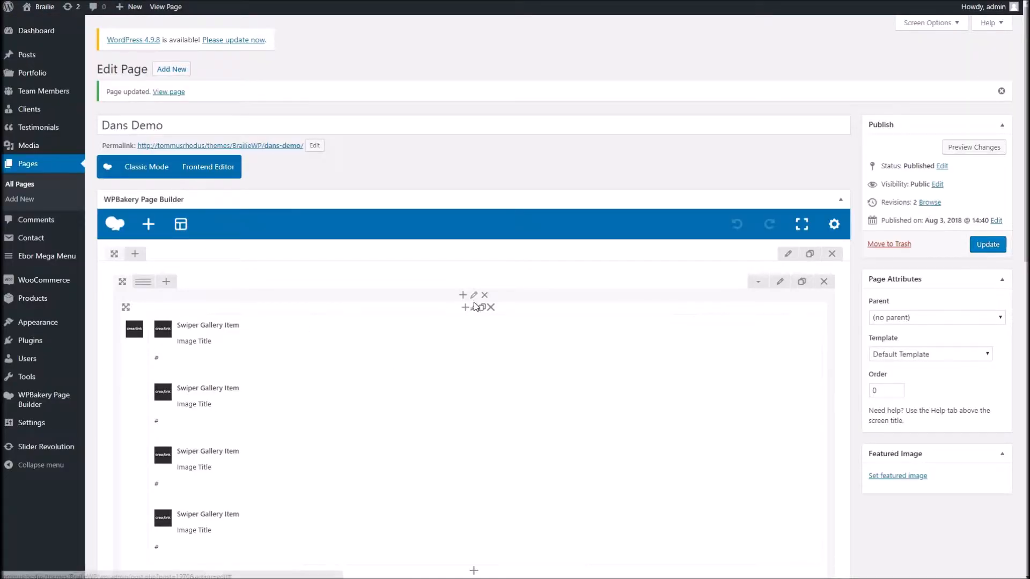
# Step: Check the lightbox caption on the page, then set the gallery type to Swiper Gallery + Overlay Caption and update the page
pyautogui.click(474, 307)
pyautogui.click(587, 114)
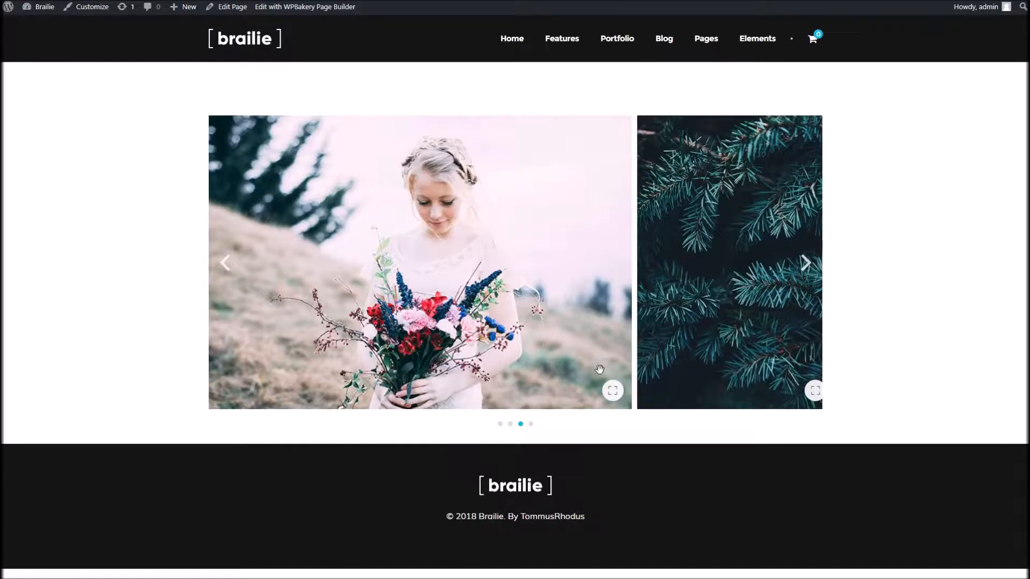
pyautogui.click(612, 390)
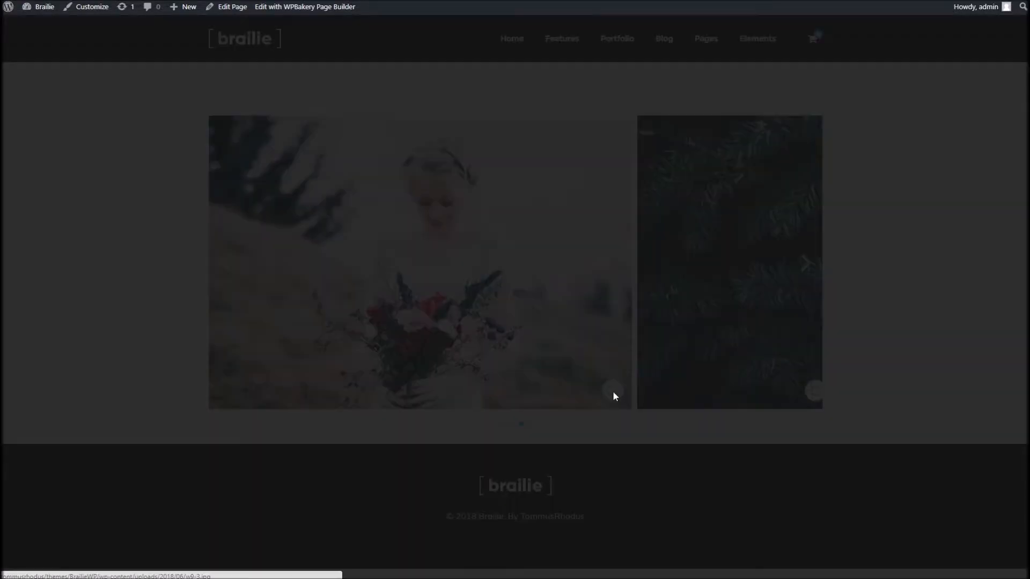
pyautogui.moveTo(488, 555); pyautogui.dragTo(537, 572)
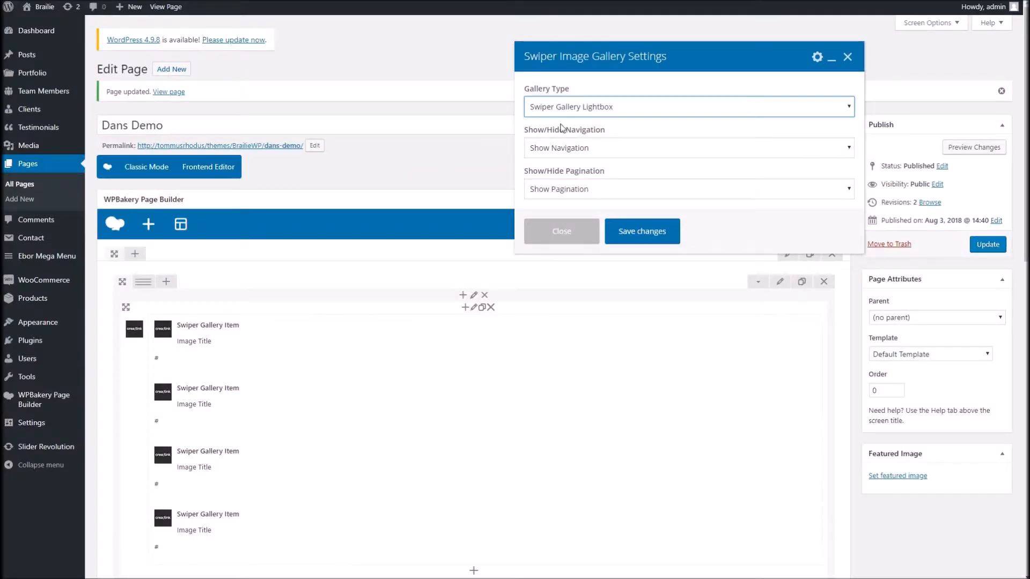
pyautogui.click(570, 110)
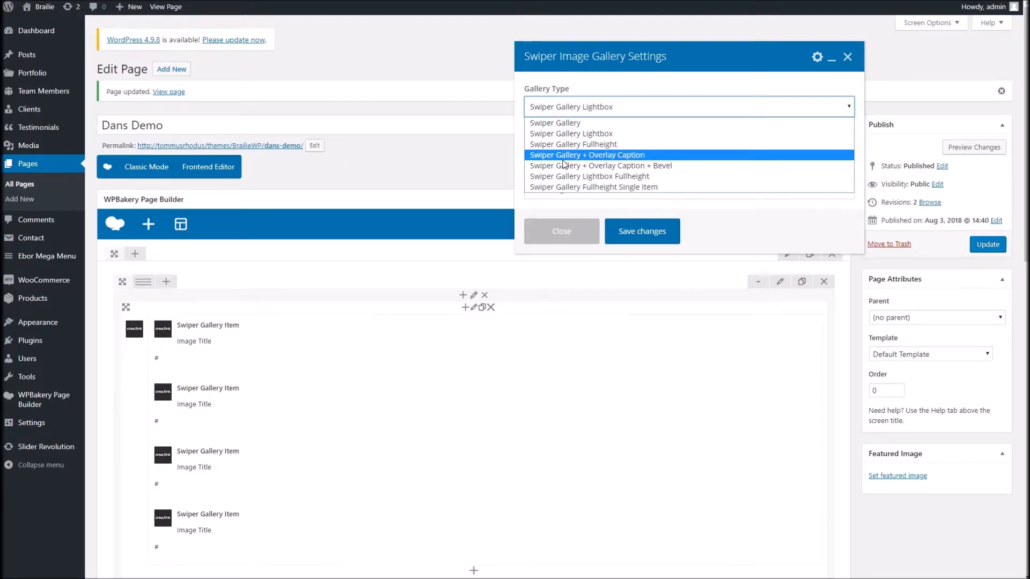
pyautogui.click(612, 155)
pyautogui.click(649, 231)
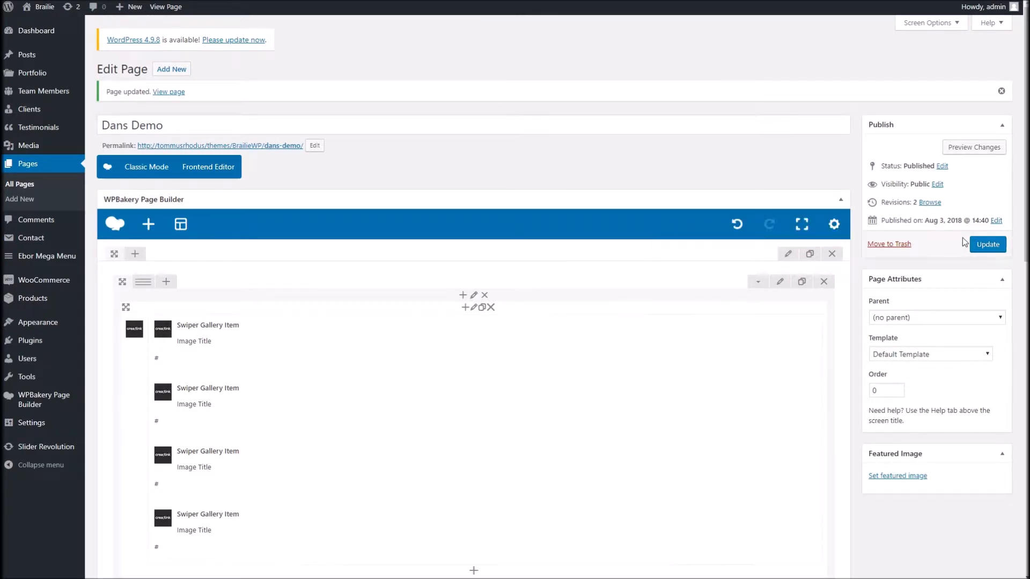
pyautogui.click(987, 244)
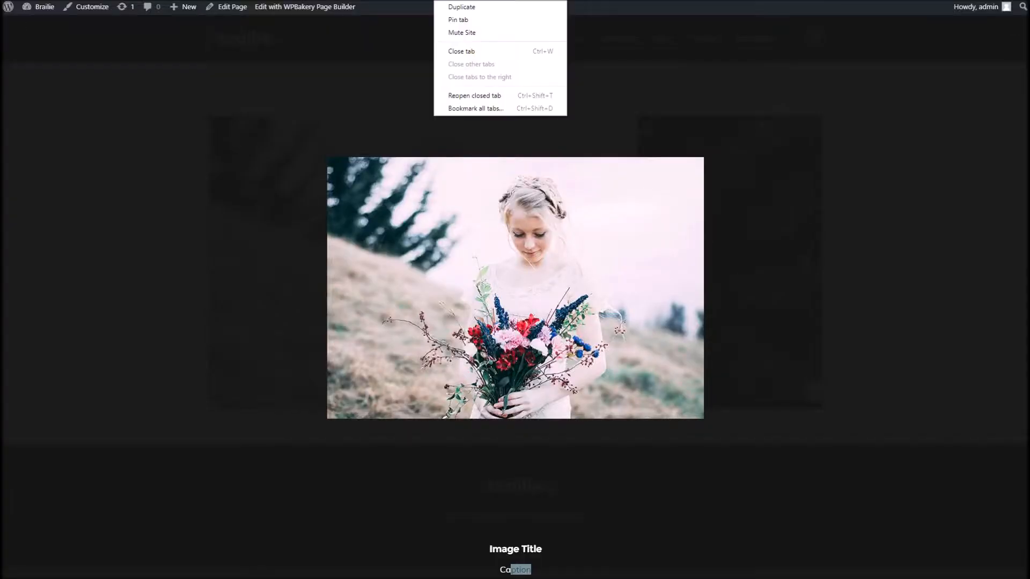
# Step: View the overlay caption gallery on the published page and swipe through its slides
pyautogui.press('Escape')
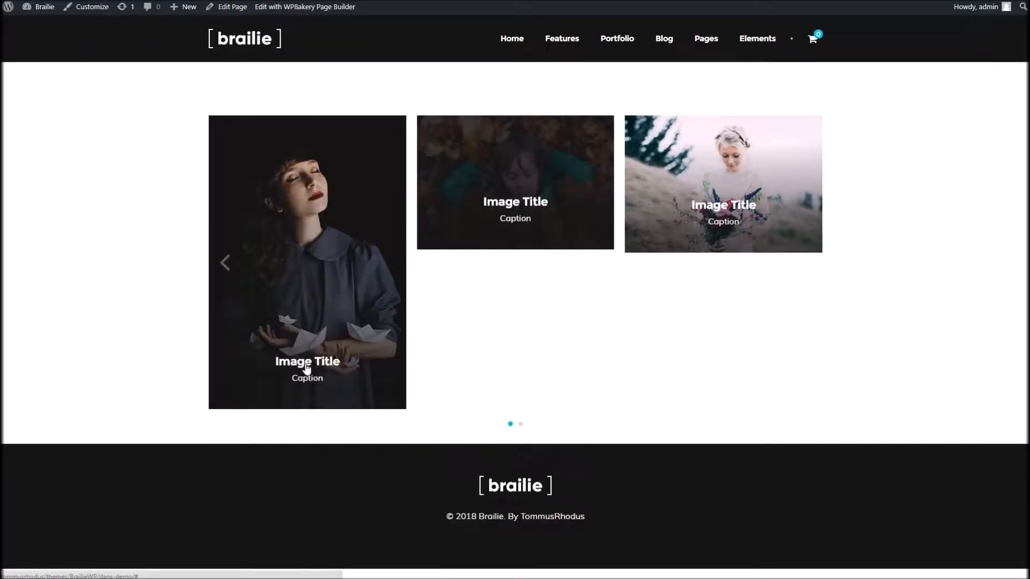
pyautogui.moveTo(786, 202); pyautogui.dragTo(598, 218)
pyautogui.moveTo(375, 184); pyautogui.dragTo(544, 178)
# Step: Return to the page editor and delete the Swiper Image Gallery with its four items
pyautogui.click(233, 6)
pyautogui.scroll(-1, 590, 281)
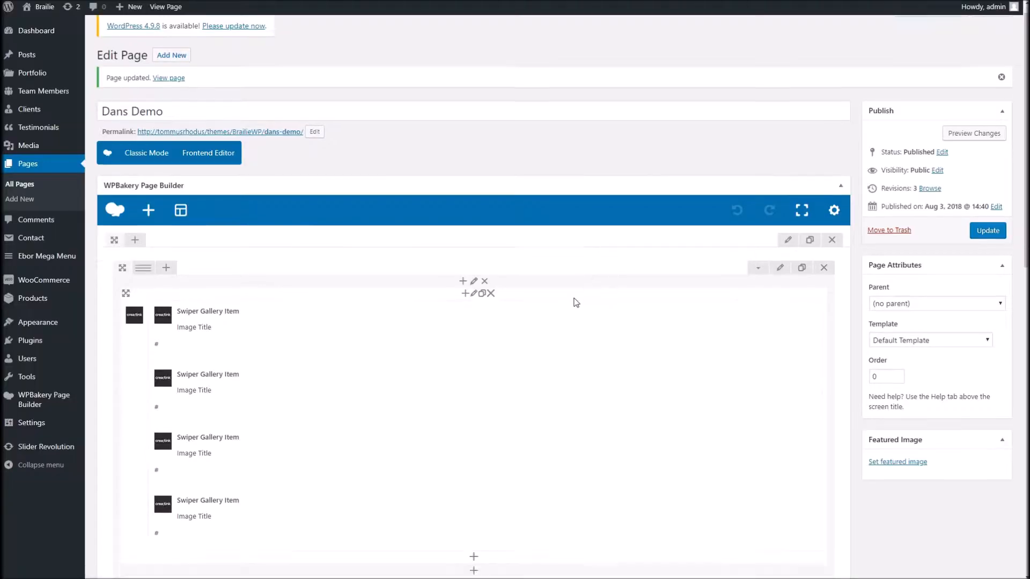
pyautogui.click(485, 244)
pyautogui.press('Return')
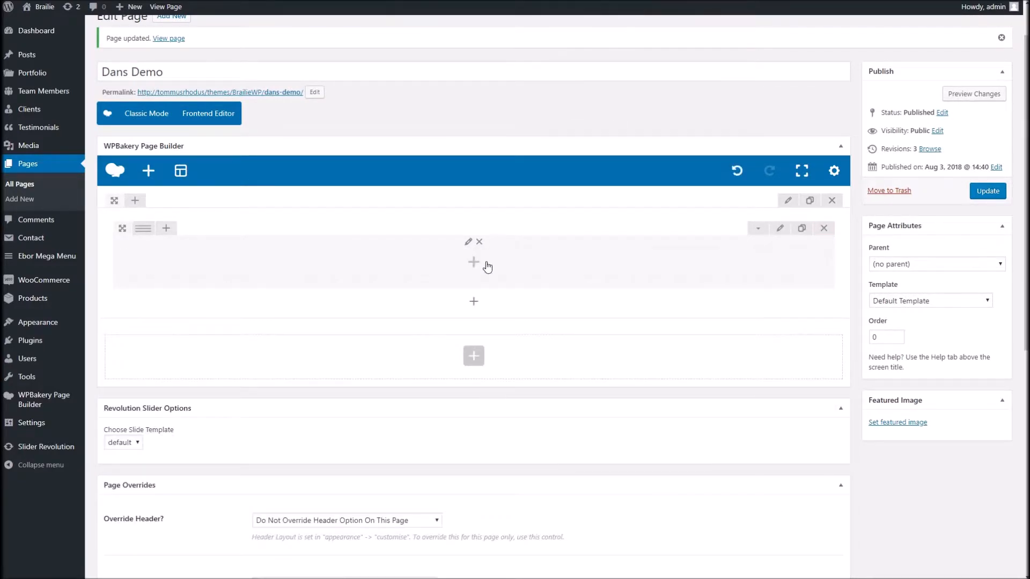
# Step: Add a Swiper Image Gallery + Modal Gallery element to the empty column with Show Navigation and Show Pagination, saving its settings
pyautogui.click(486, 264)
pyautogui.scroll(-4, 488, 266)
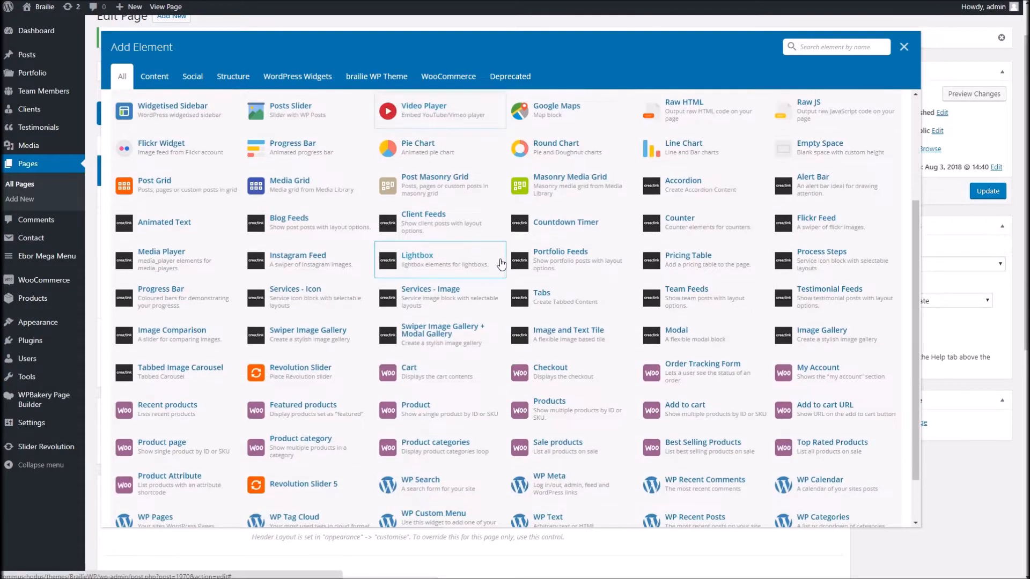
pyautogui.click(460, 337)
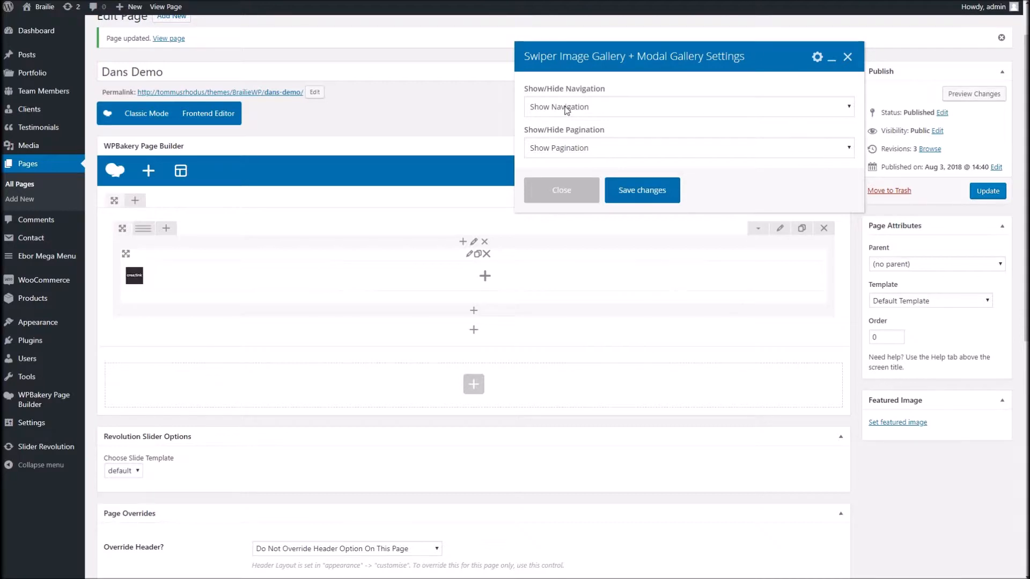
pyautogui.click(636, 188)
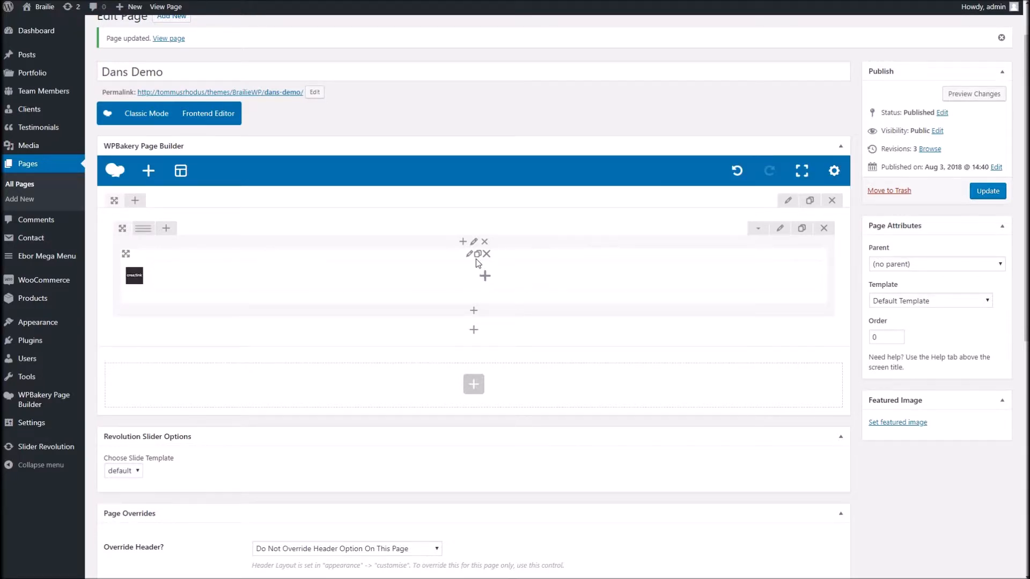
# Step: Add a Swiper Modal Gallery Item to the new gallery and look over its settings
pyautogui.click(485, 277)
pyautogui.click(159, 121)
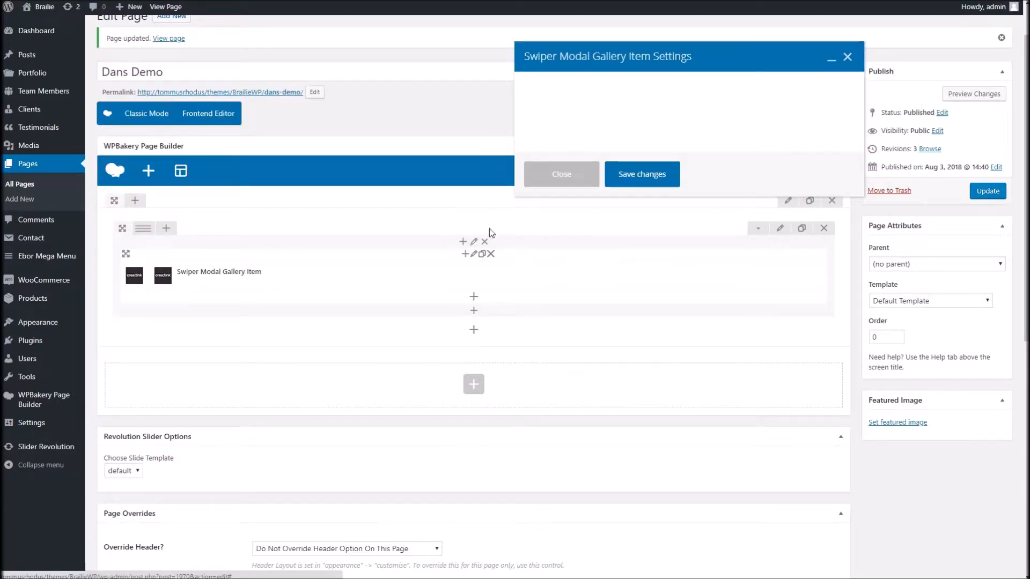
pyautogui.scroll(-2, 645, 272)
pyautogui.scroll(3, 650, 278)
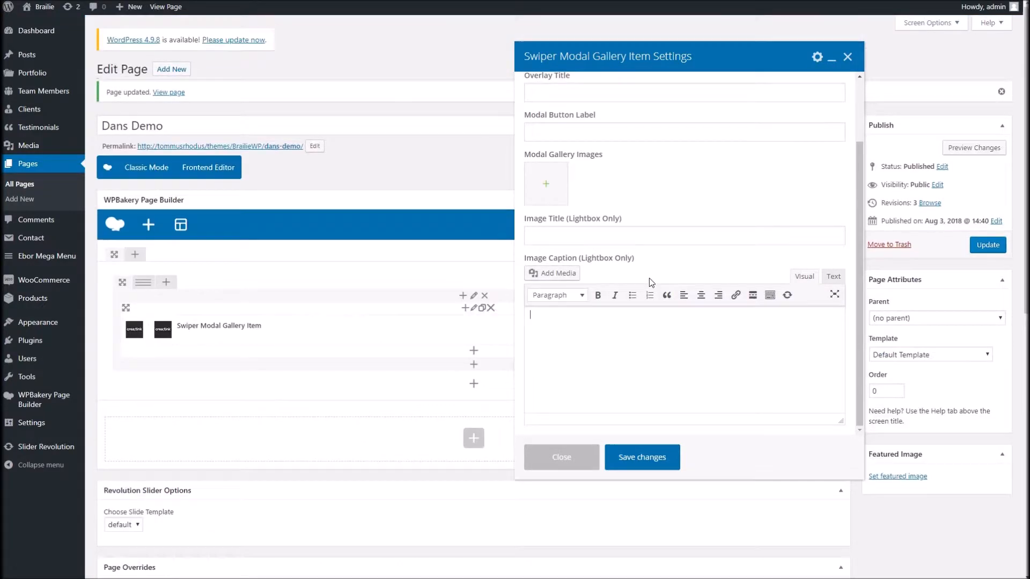
# Step: Set the modal gallery item's swiper image to fs4-3.jpg from the media library
pyautogui.click(546, 123)
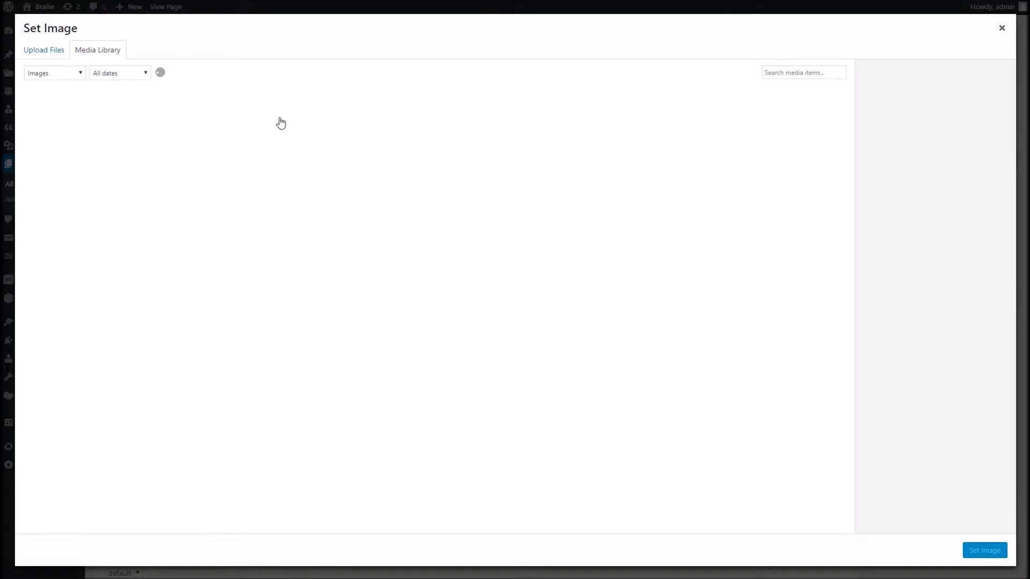
pyautogui.scroll(-5, 573, 441)
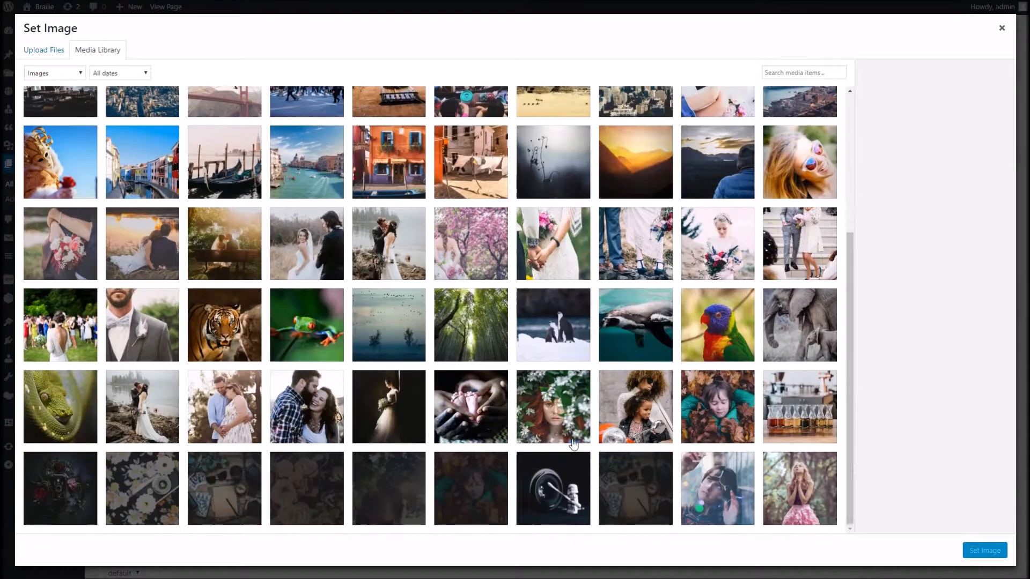
pyautogui.click(623, 478)
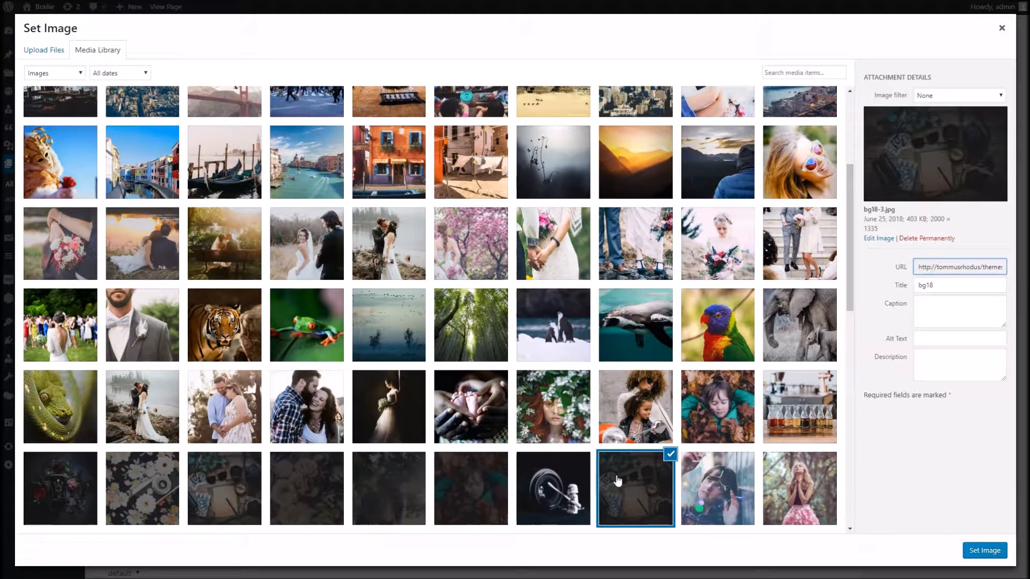
pyautogui.scroll(-5, 723, 368)
pyautogui.click(793, 371)
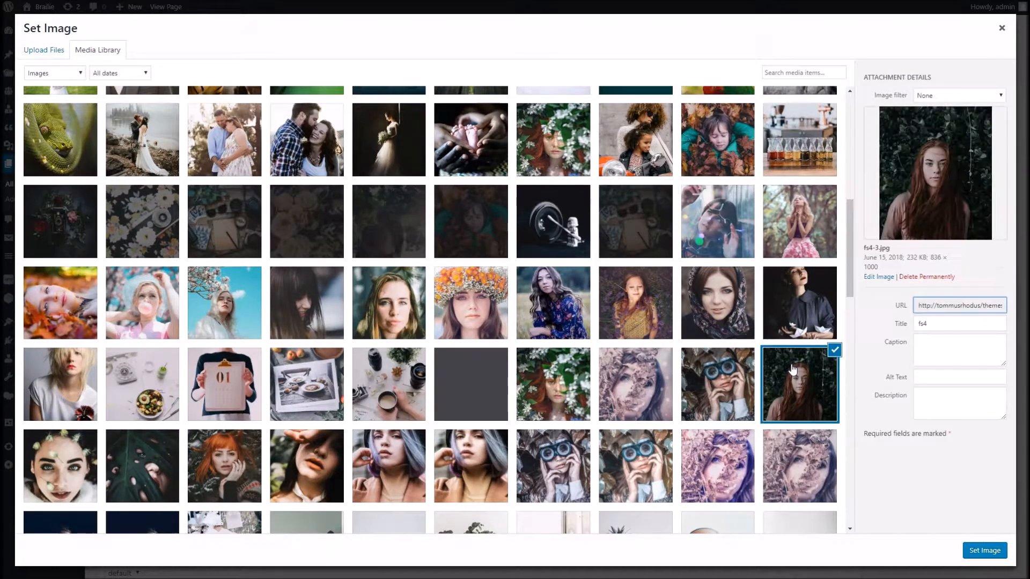
pyautogui.click(985, 550)
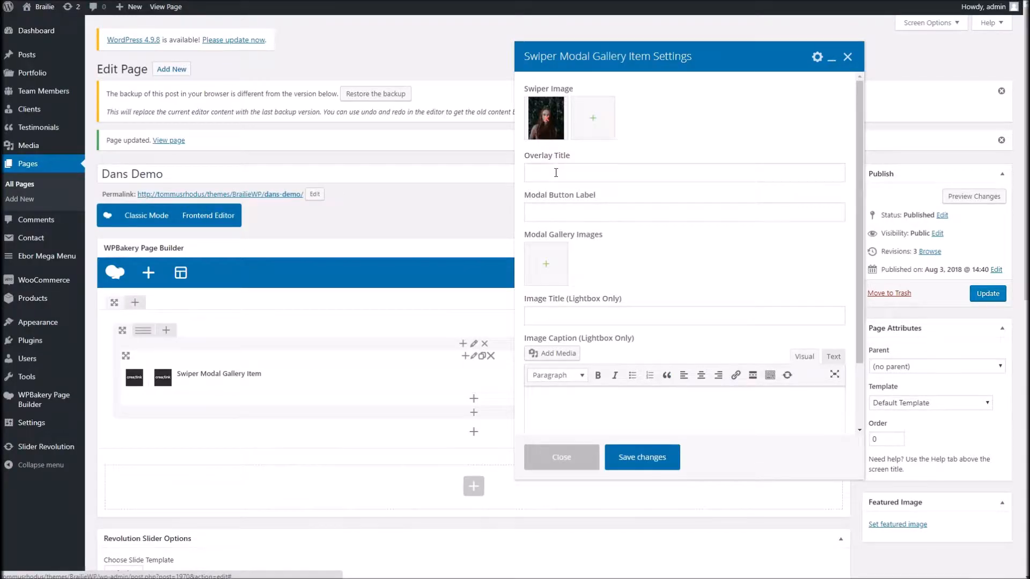
# Step: Give the item the overlay title "Nice Item Title" and the modal button label "Open Me"
pyautogui.click(556, 173)
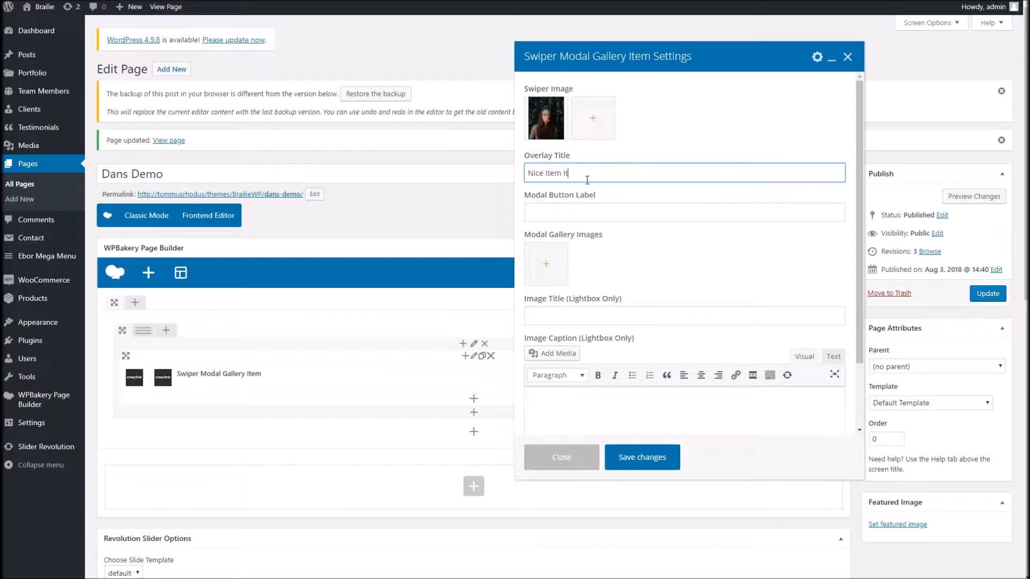
pyautogui.write('Nice Item Title')
pyautogui.press('Tab')
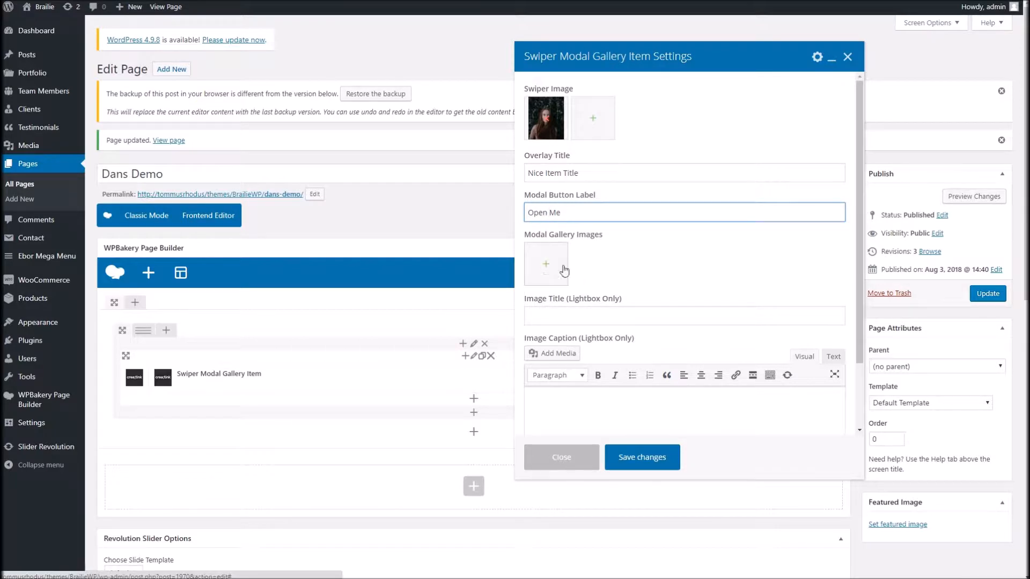
# Step: Add five consecutive dark background images, starting with bg21-1-3.jpg, as the item's modal gallery images
pyautogui.click(547, 267)
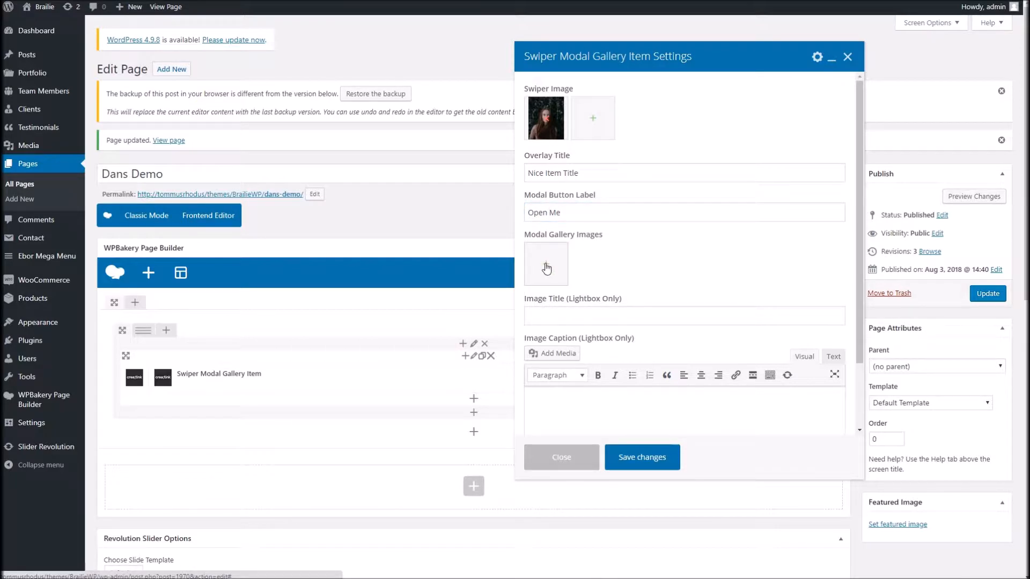
pyautogui.scroll(-3, 587, 378)
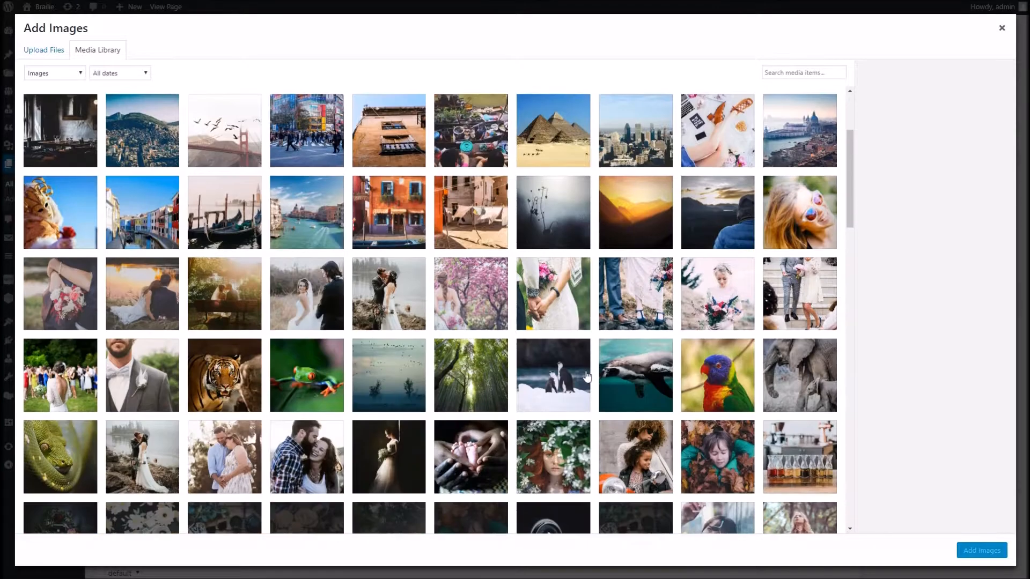
pyautogui.scroll(-3, 467, 386)
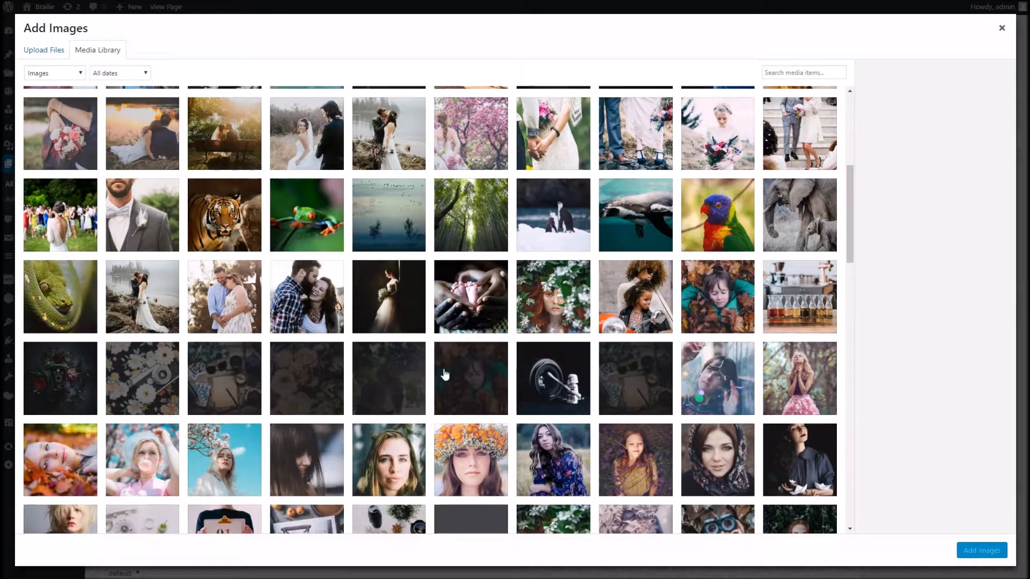
pyautogui.click(441, 373)
pyautogui.keyDown('shift'); pyautogui.click(159, 379); pyautogui.keyUp('shift')
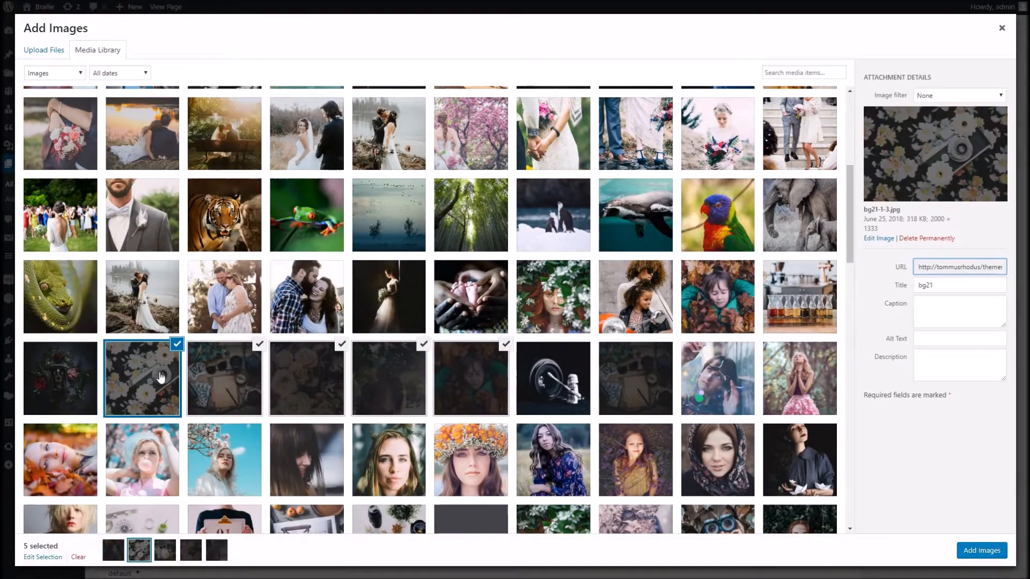
pyautogui.click(985, 551)
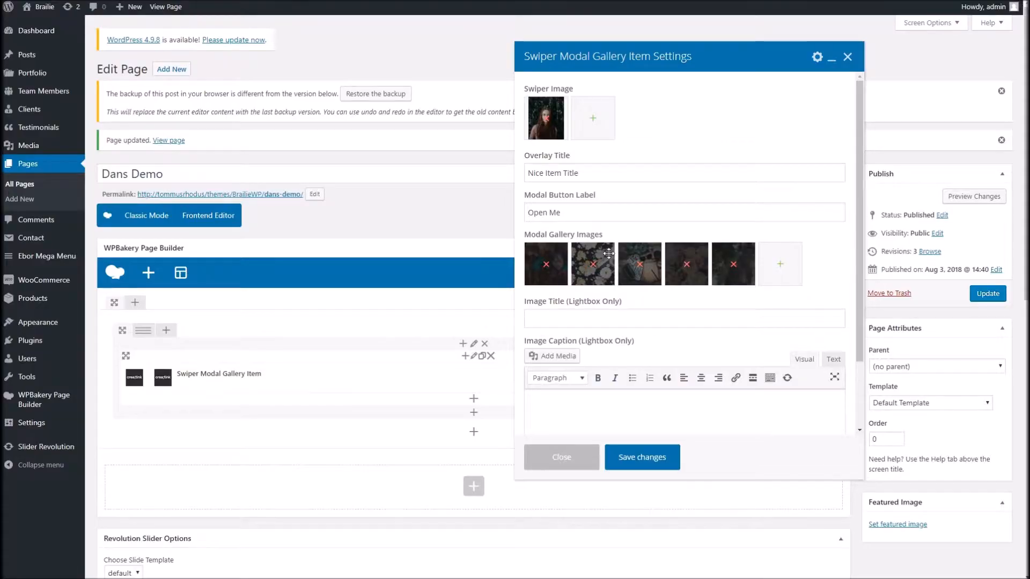
# Step: Set the modal gallery item's lightbox image title to "Hey this is cool"
pyautogui.click(618, 310)
pyautogui.scroll(-3, 618, 311)
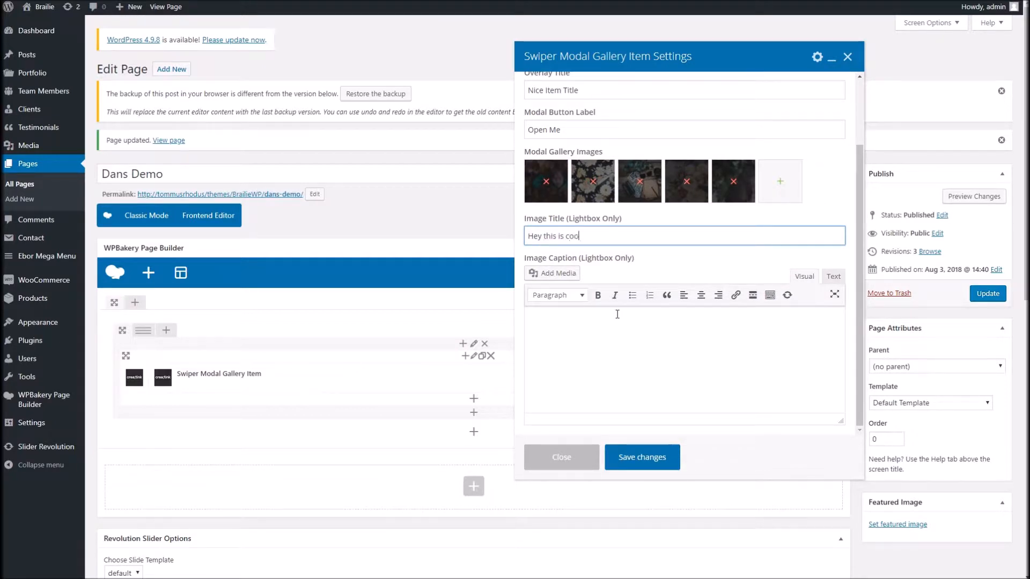
pyautogui.click(613, 329)
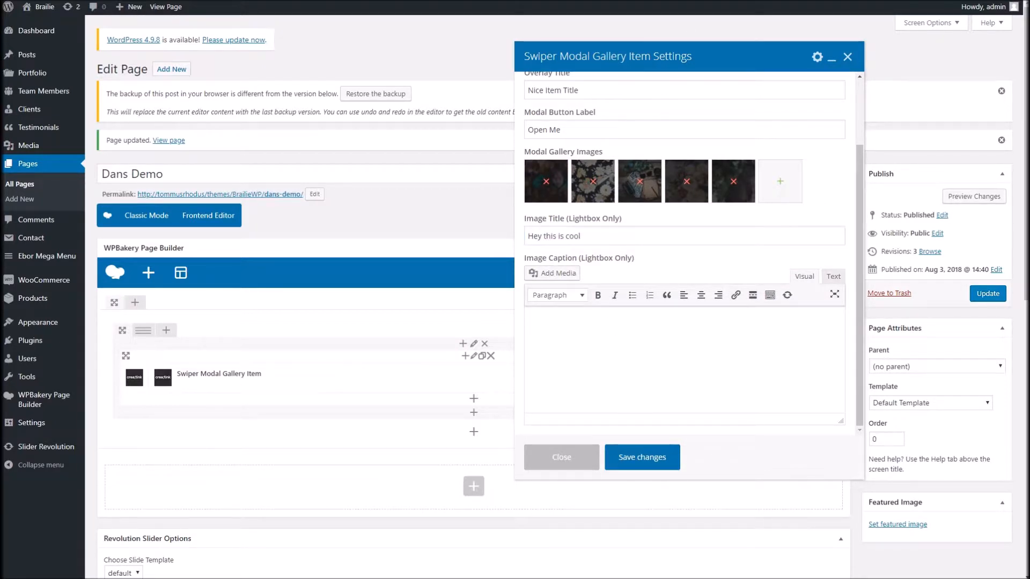
# Step: Fill the item's lightbox image caption with Corporate Ipsum placeholder text, then save the item and update the page
pyautogui.click(797, 1)
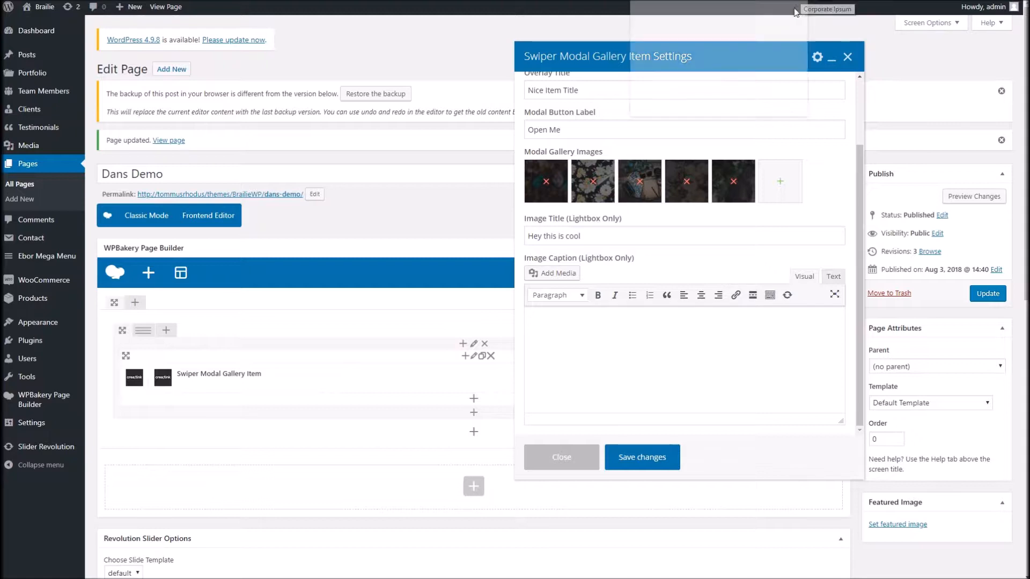
pyautogui.click(656, 9)
pyautogui.click(662, 104)
pyautogui.click(636, 339)
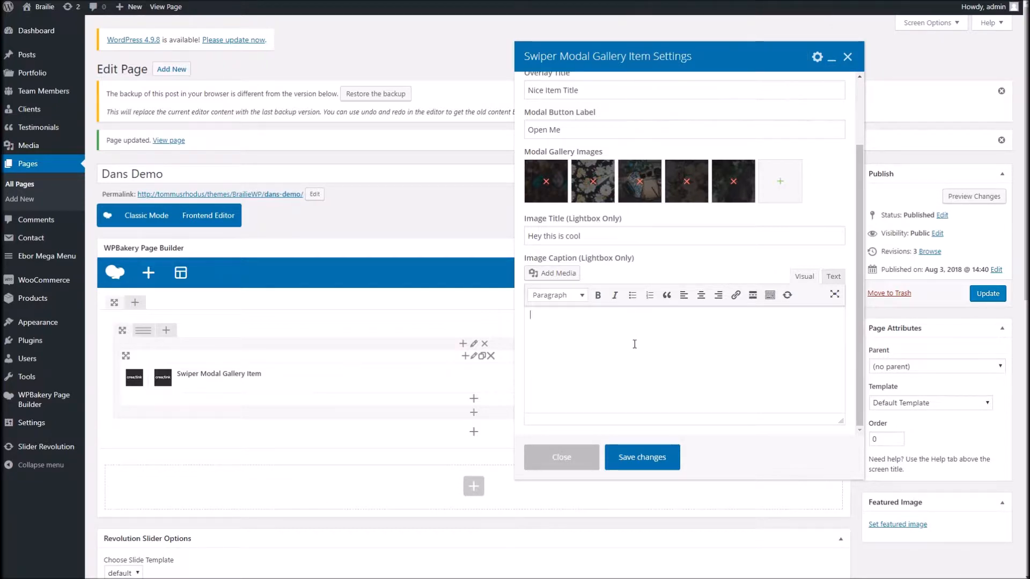
pyautogui.write('Completely harness cross functional mindshare and magnetic total linkage. Interactively engage covalent scenarios without client-centric content. Credibly disintermediate resource-leveling e-services via equity invested content. Appropriately negotiate next-generation infrastructures rather than cross functional action items. Rapidly matrix backend customer service whereas functional supply chains.  Objectively conceptualize efficient results rather than distributed schemas. Monotonectally orchestrate diverse information.')
pyautogui.click(642, 458)
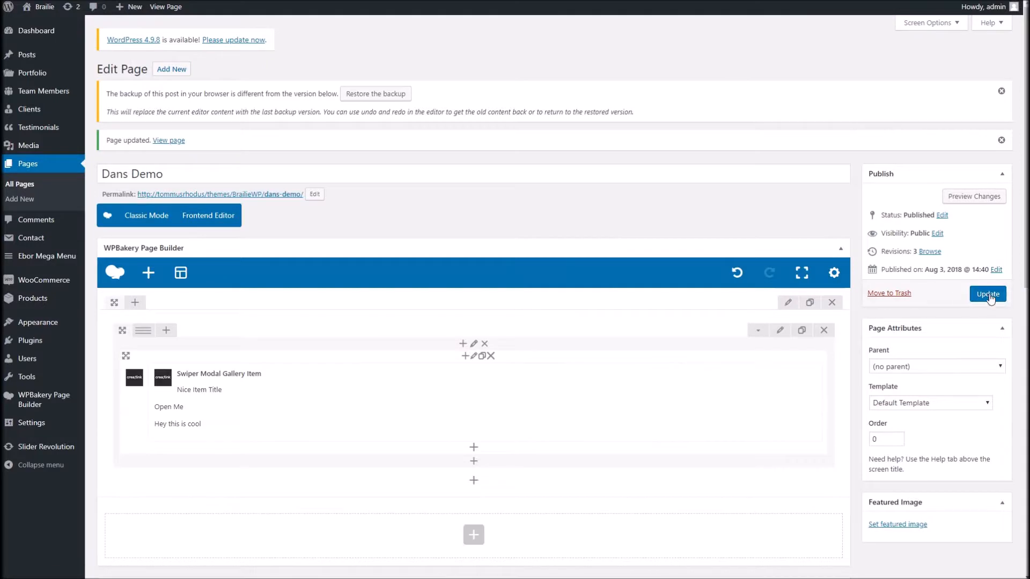
pyautogui.click(988, 295)
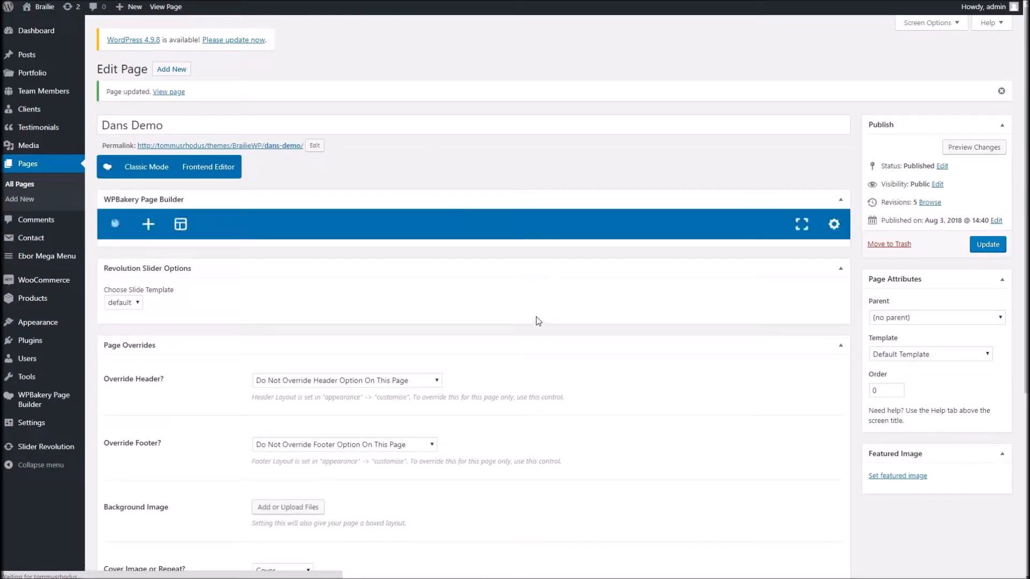
# Step: Duplicate the Swiper Modal Gallery Item twice within the gallery
pyautogui.scroll(-4, 537, 318)
pyautogui.click(535, 165)
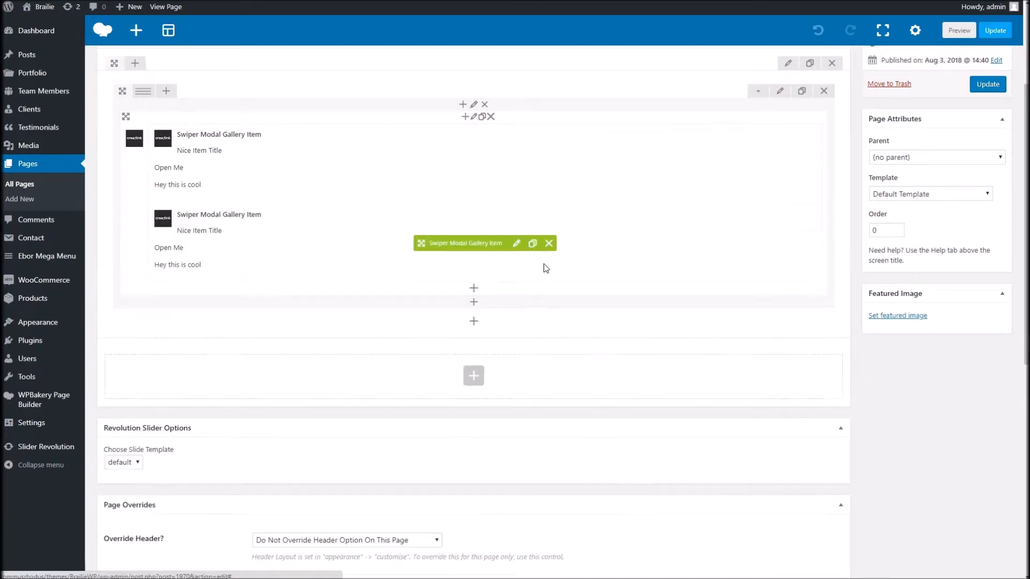
pyautogui.click(534, 244)
# Step: Replace the second modal gallery item's swiper image with newscarousel5-3.jpg and update the page
pyautogui.click(517, 244)
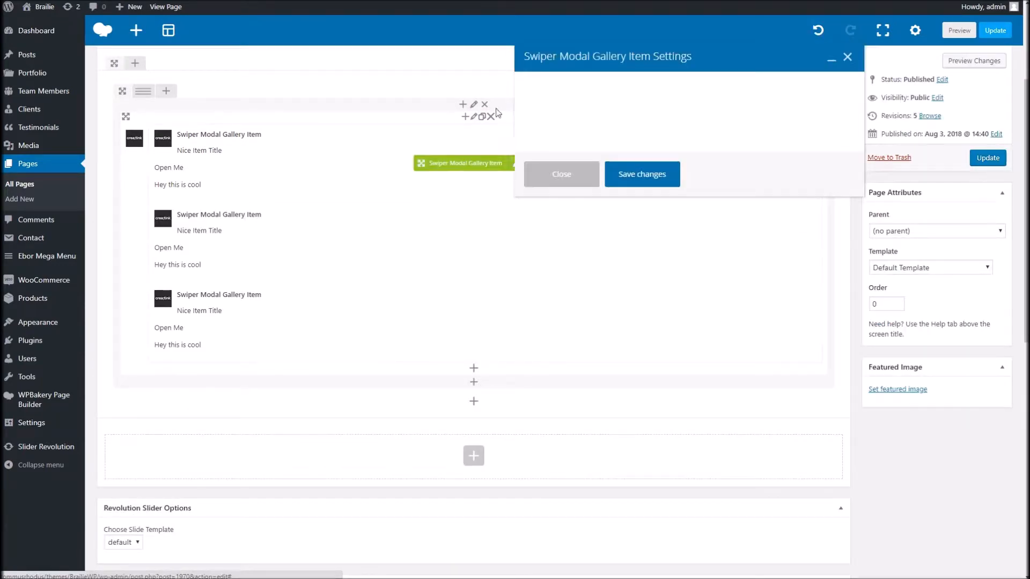
pyautogui.click(549, 123)
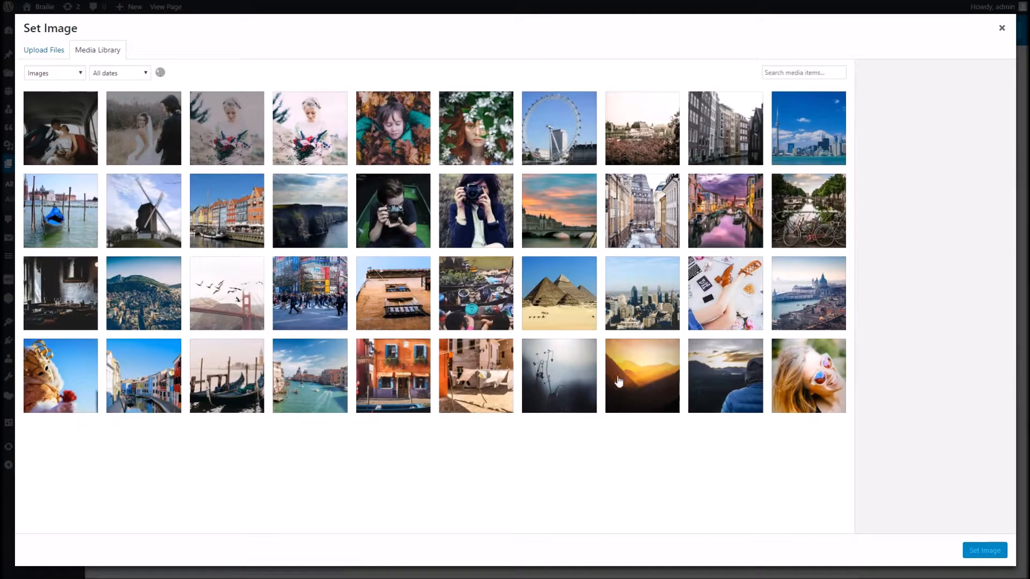
pyautogui.click(576, 381)
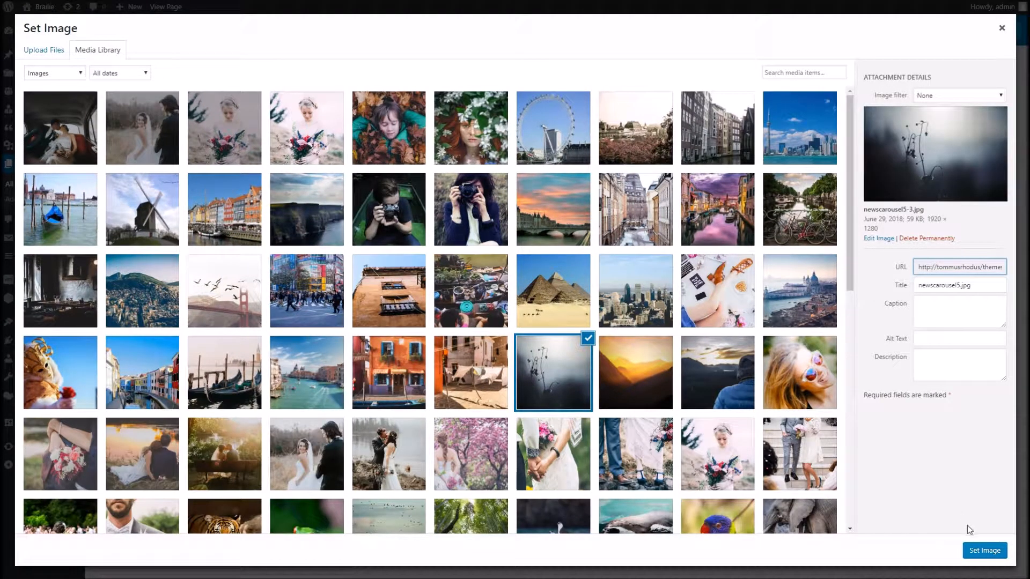
pyautogui.click(984, 550)
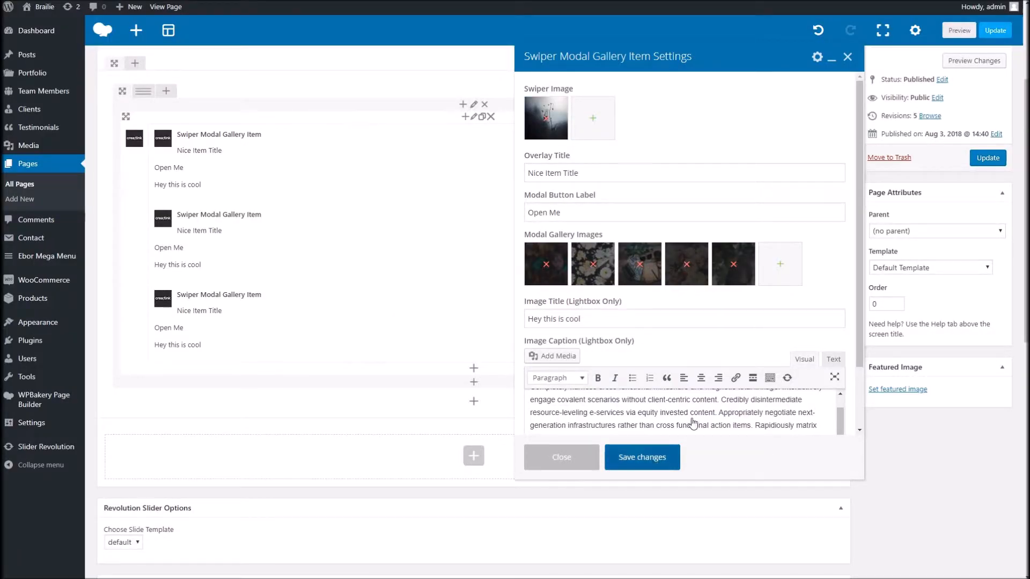
pyautogui.click(642, 457)
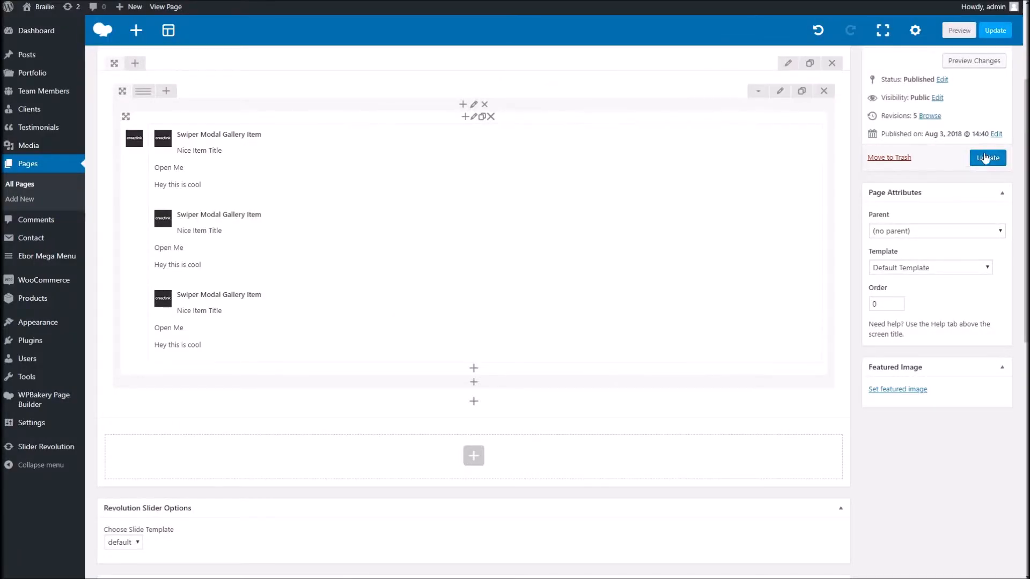
pyautogui.click(988, 158)
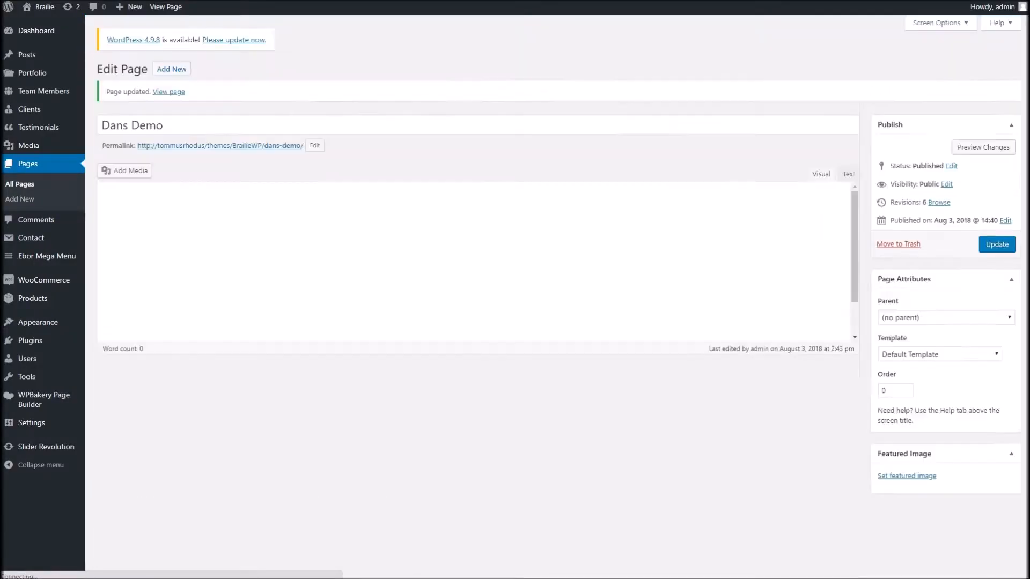
# Step: View the updated page on the site and check an item's modal gallery with its title and caption
pyautogui.click(419, 0)
pyautogui.rightClick(419, 0)
pyautogui.click(441, 0)
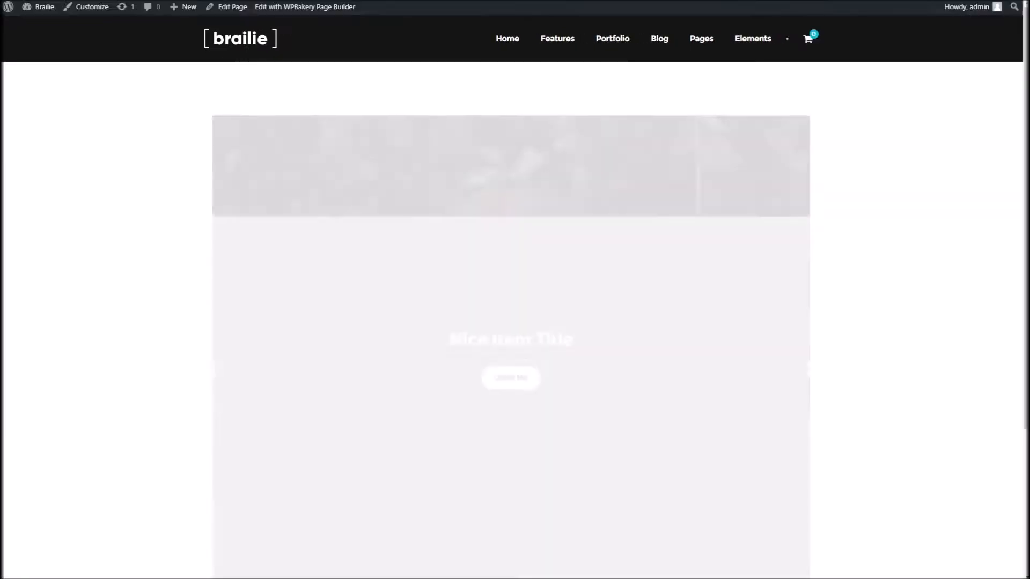
pyautogui.click(281, 0)
pyautogui.click(421, 0)
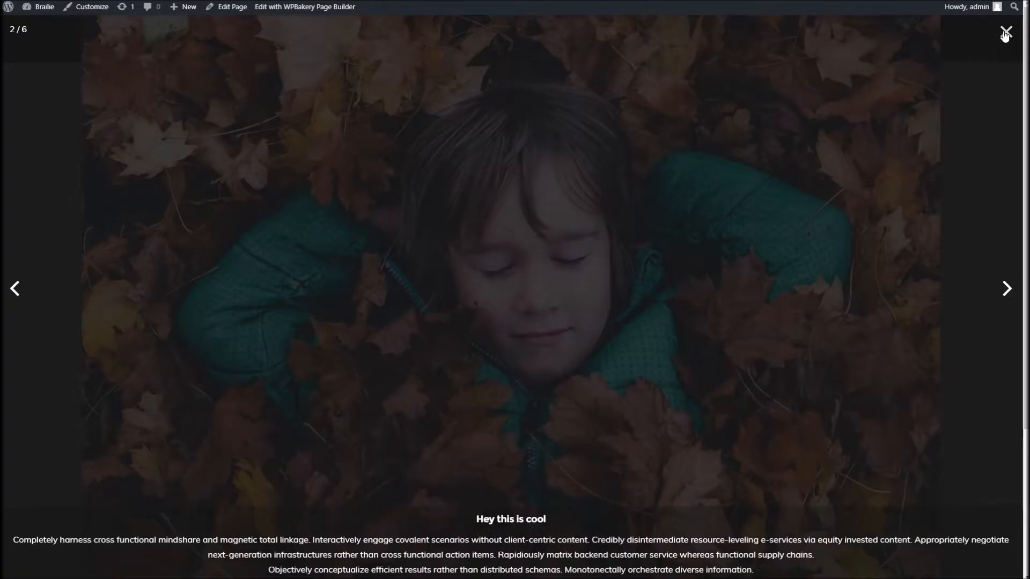
pyautogui.click(1004, 33)
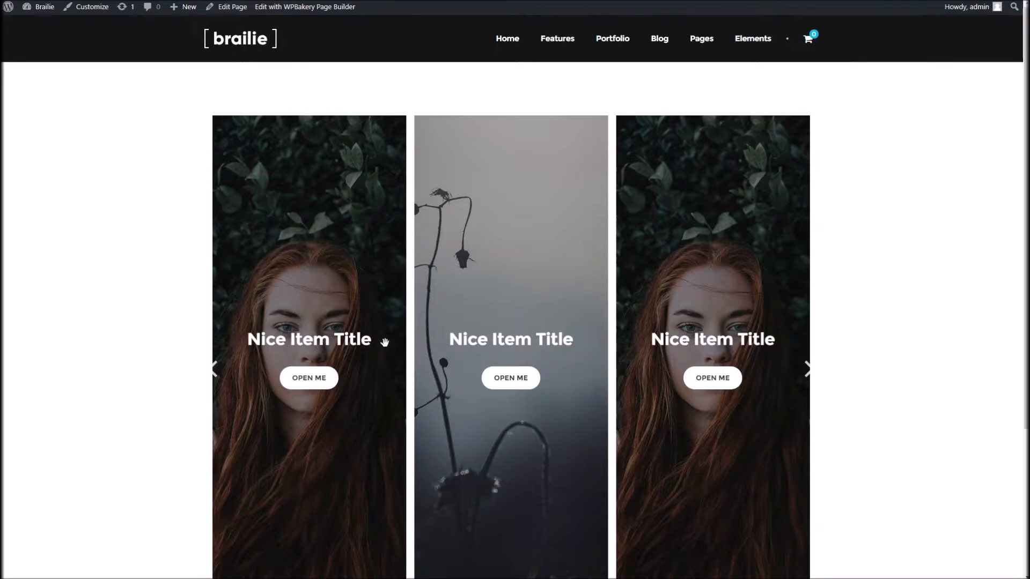
# Step: Reopen the first item's modal gallery on the published page and browse its images forwards and backwards
pyautogui.click(307, 380)
pyautogui.press('Right')
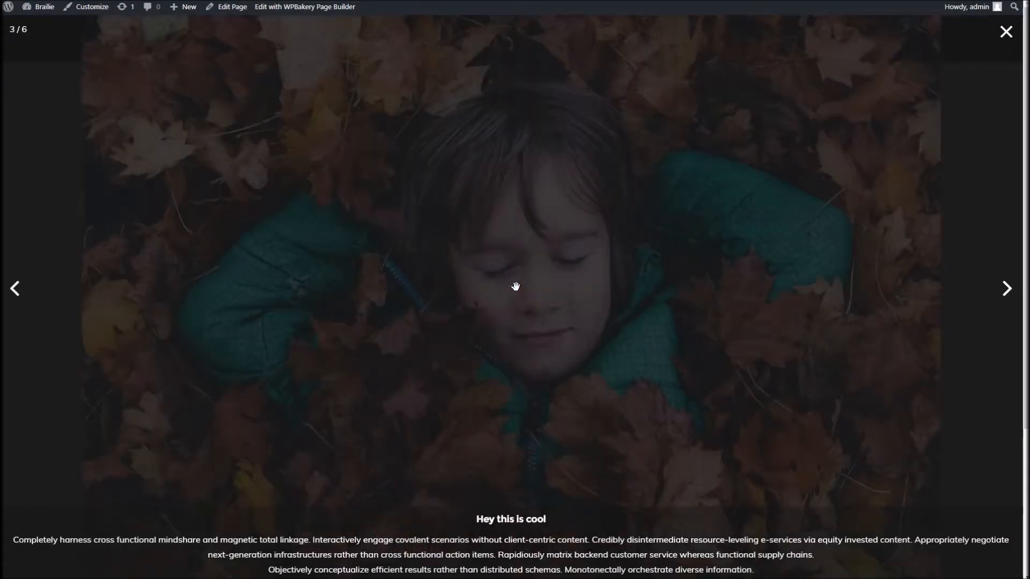
pyautogui.press('Right')
pyautogui.press('Right')
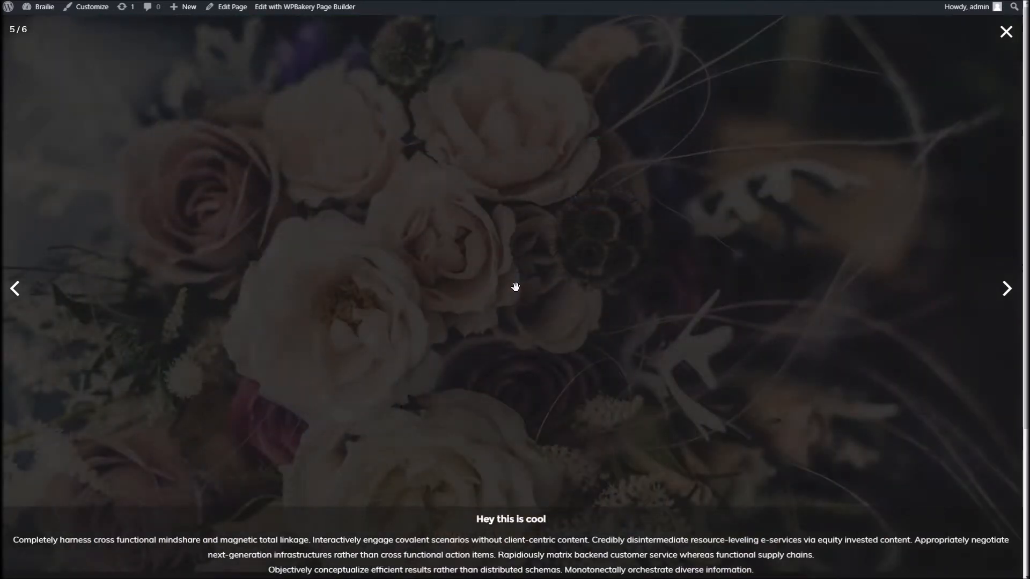
pyautogui.press('Left')
pyautogui.press('Left')
pyautogui.press('Left')
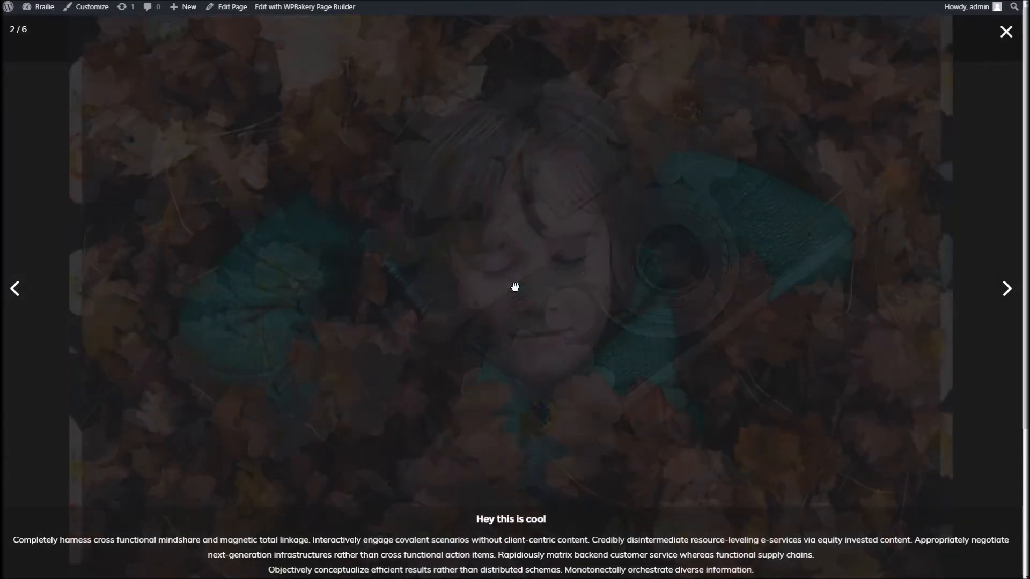
pyautogui.press('Left')
pyautogui.click(1006, 291)
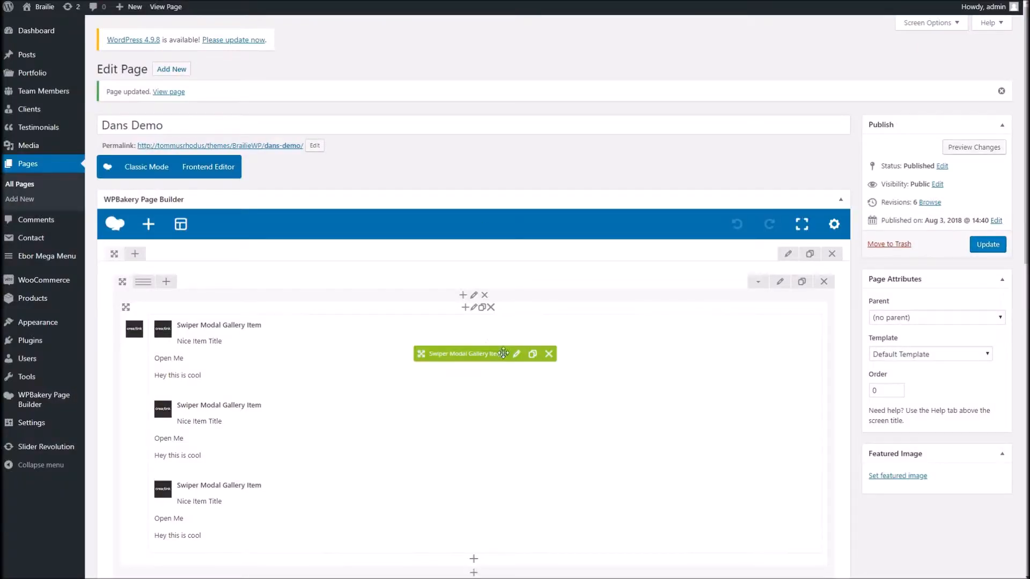
# Step: Compare the first item's settings in the editor with its modal gallery on the published page, then close the settings
pyautogui.click(518, 356)
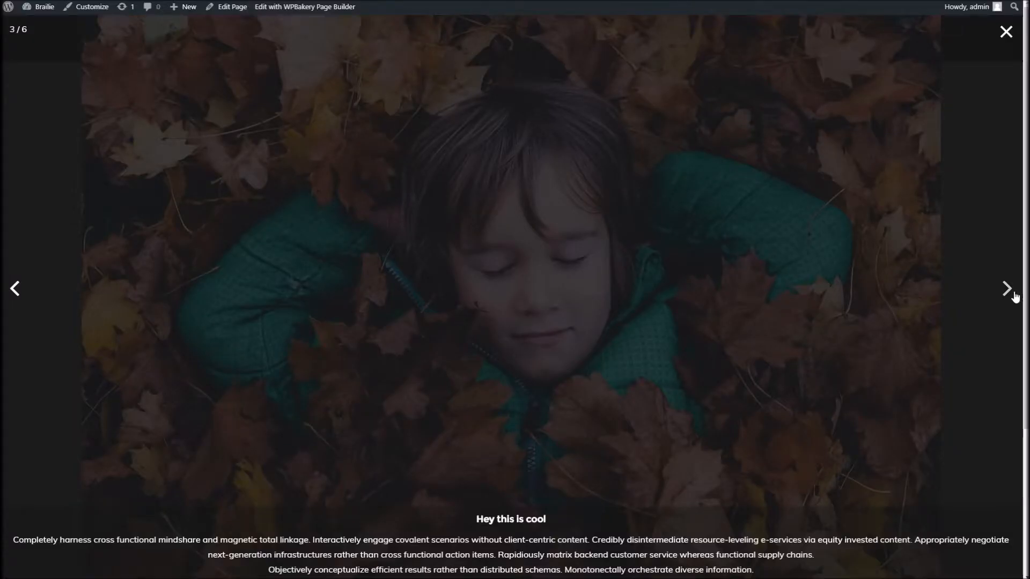
pyautogui.click(1007, 290)
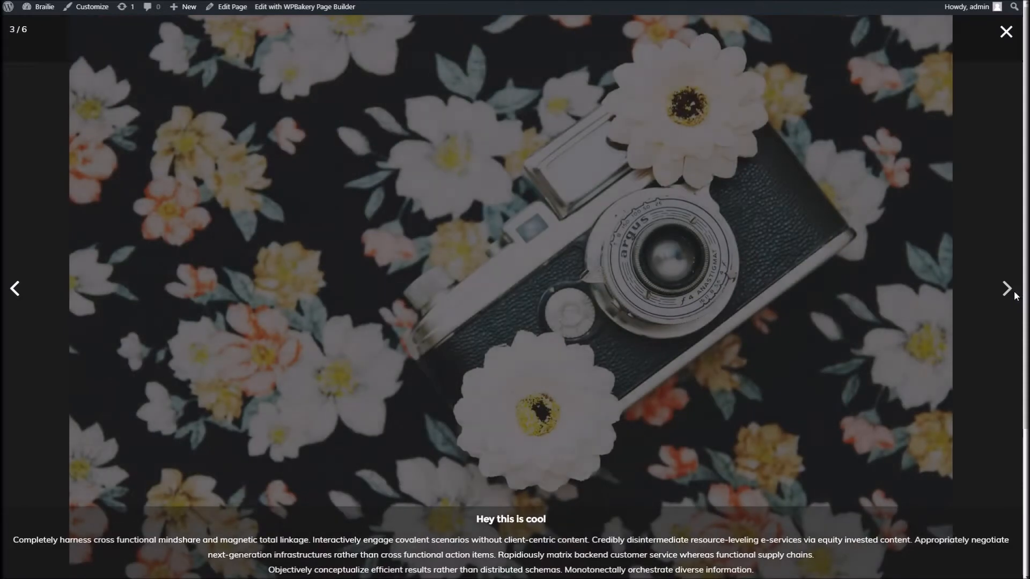
pyautogui.click(1008, 291)
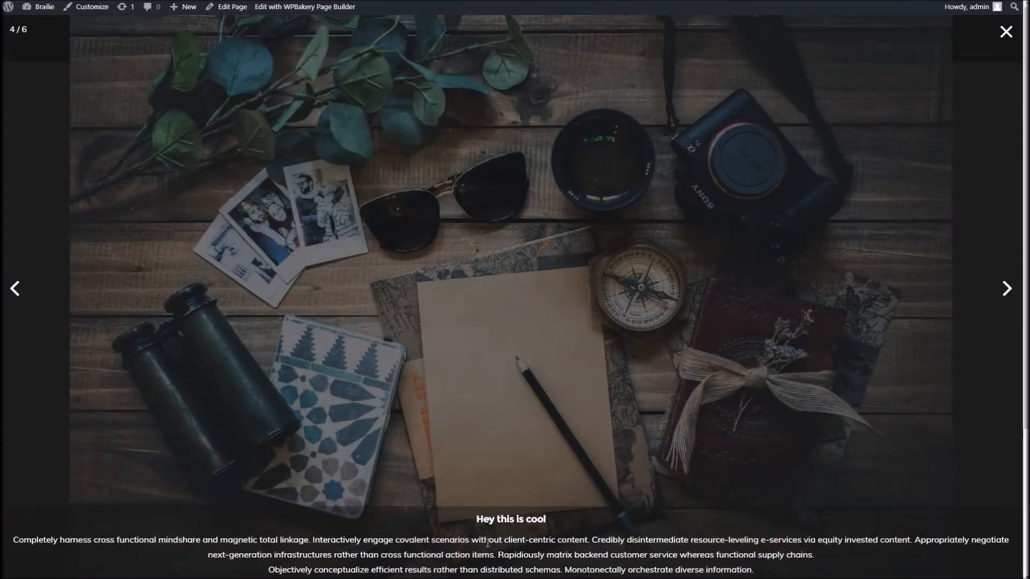
pyautogui.click(1012, 32)
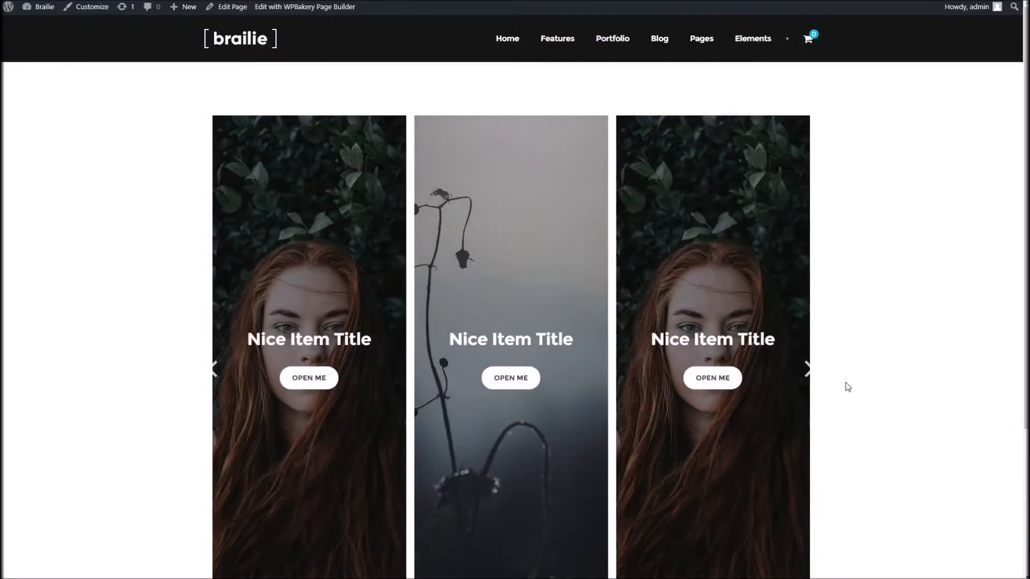
pyautogui.scroll(-5, 922, 346)
pyautogui.scroll(5, 922, 346)
pyautogui.scroll(-2, 921, 346)
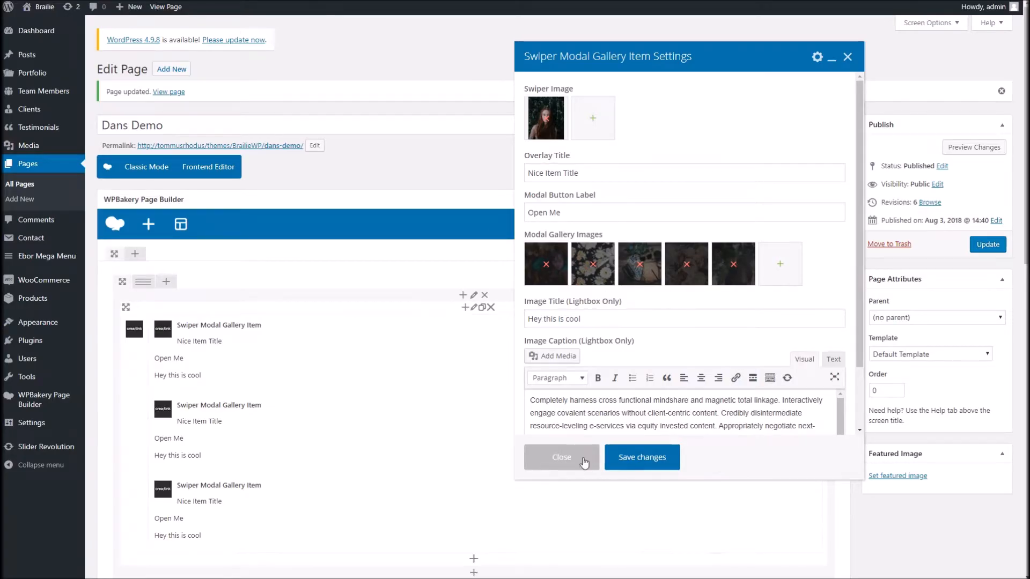
pyautogui.click(583, 460)
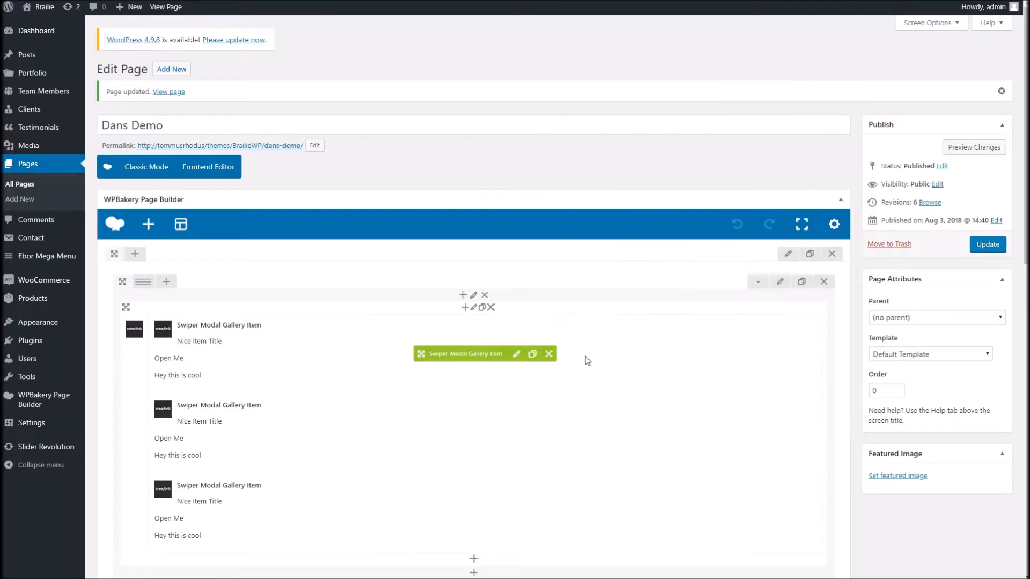
# Step: Replace the Swiper Image Gallery + Modal Gallery element with a new Image Gallery element
pyautogui.click(490, 308)
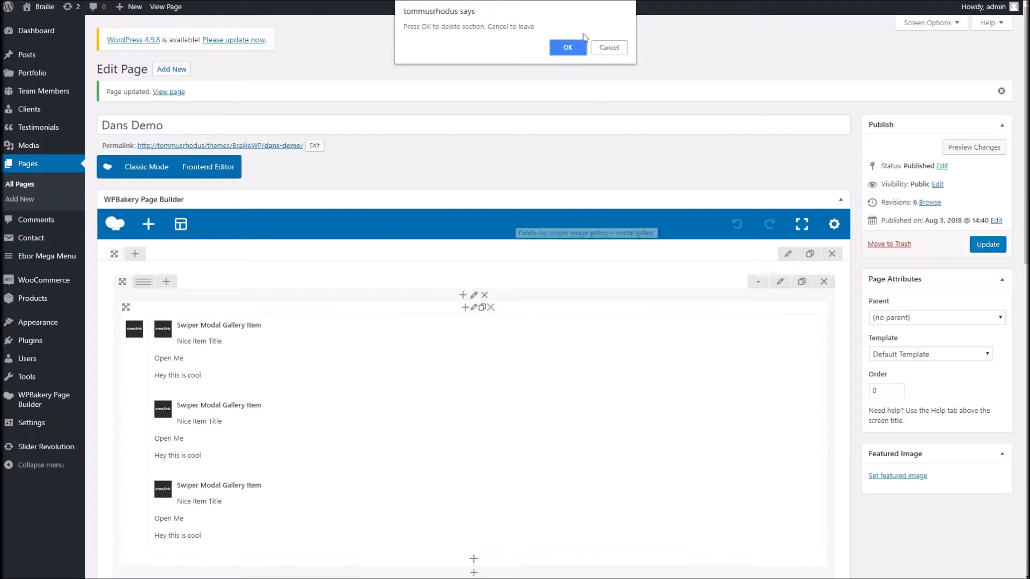
pyautogui.click(574, 48)
pyautogui.click(471, 318)
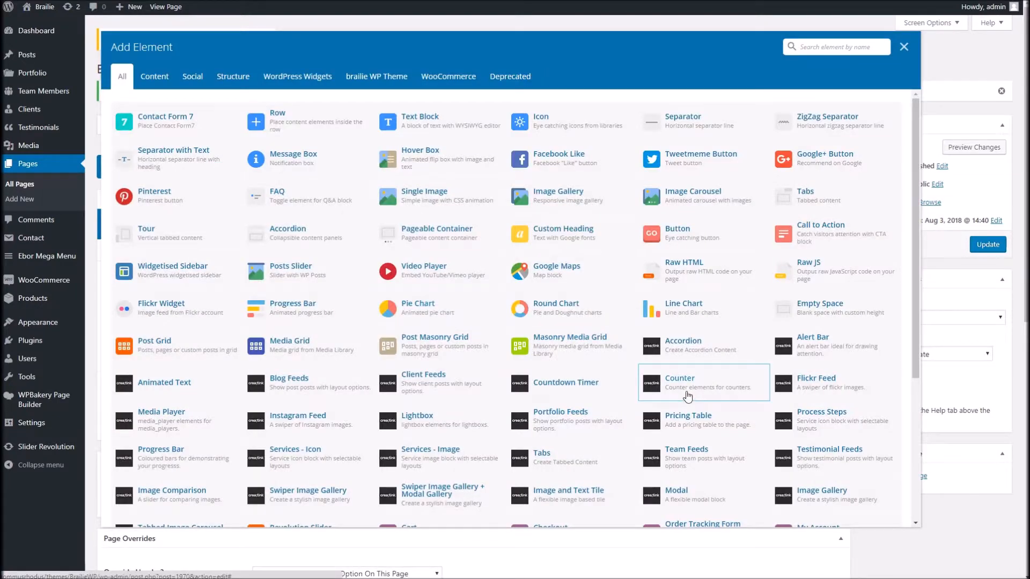
pyautogui.scroll(-2, 688, 396)
pyautogui.click(813, 388)
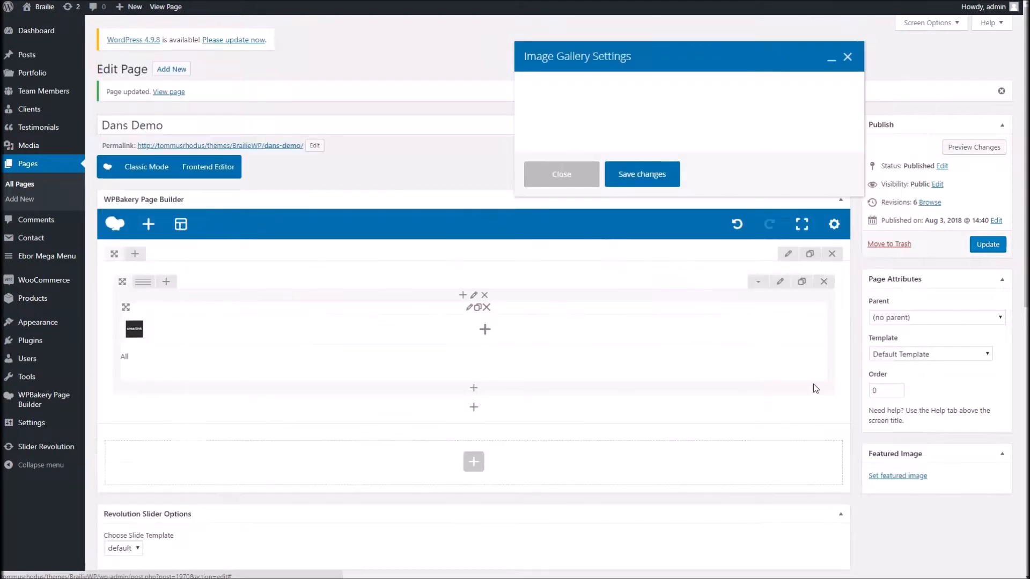
# Step: Review the available gallery types, choose Masonry Lightbox, and save the image gallery settings
pyautogui.click(590, 107)
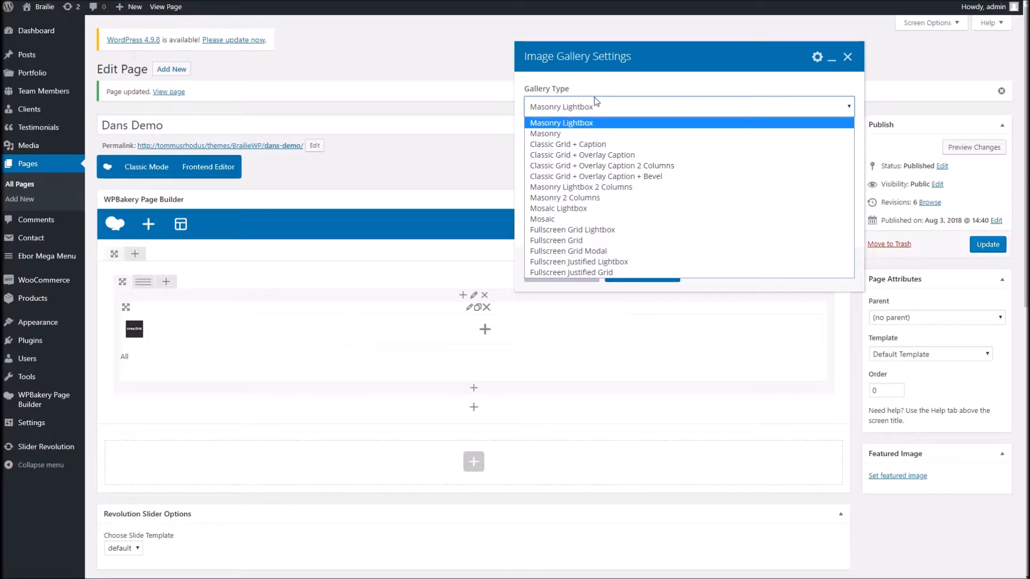
pyautogui.click(603, 129)
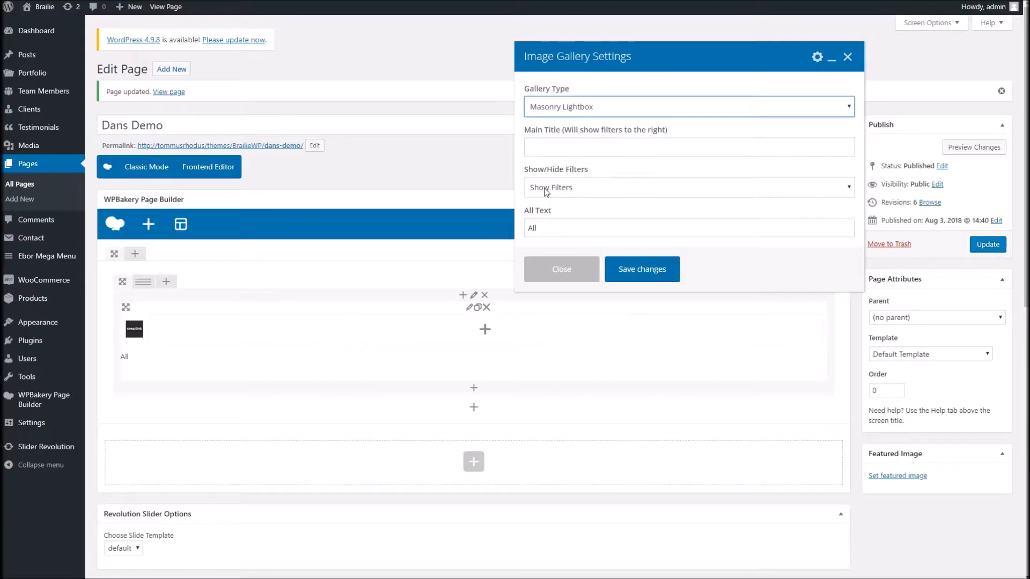
pyautogui.click(642, 272)
# Step: Add an Image Gallery Item to the new image gallery and look over its image, filter, title, caption and overlay settings
pyautogui.click(477, 330)
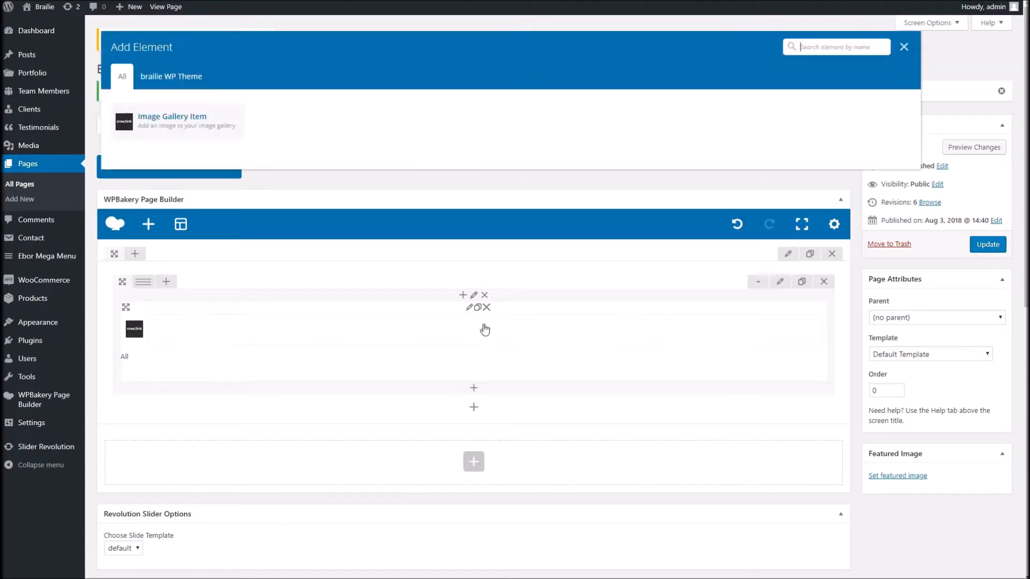
pyautogui.click(187, 127)
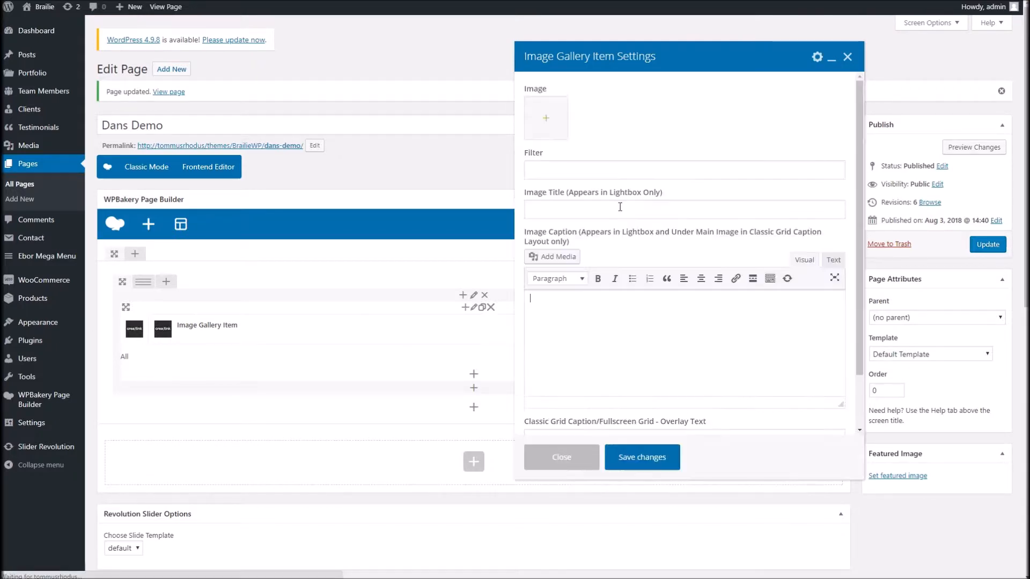
pyautogui.scroll(-1, 655, 295)
pyautogui.scroll(1, 655, 297)
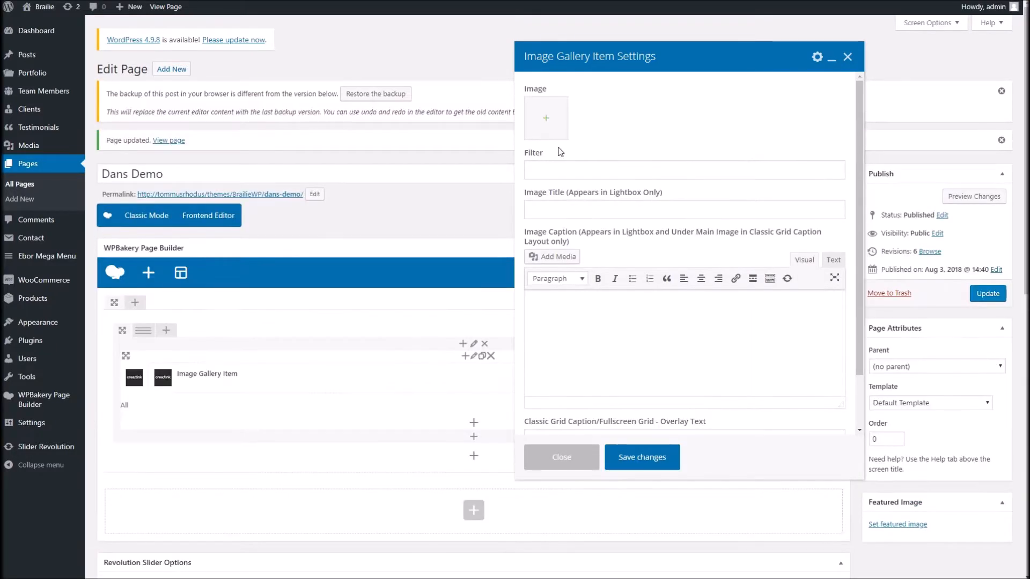
pyautogui.scroll(-1, 664, 288)
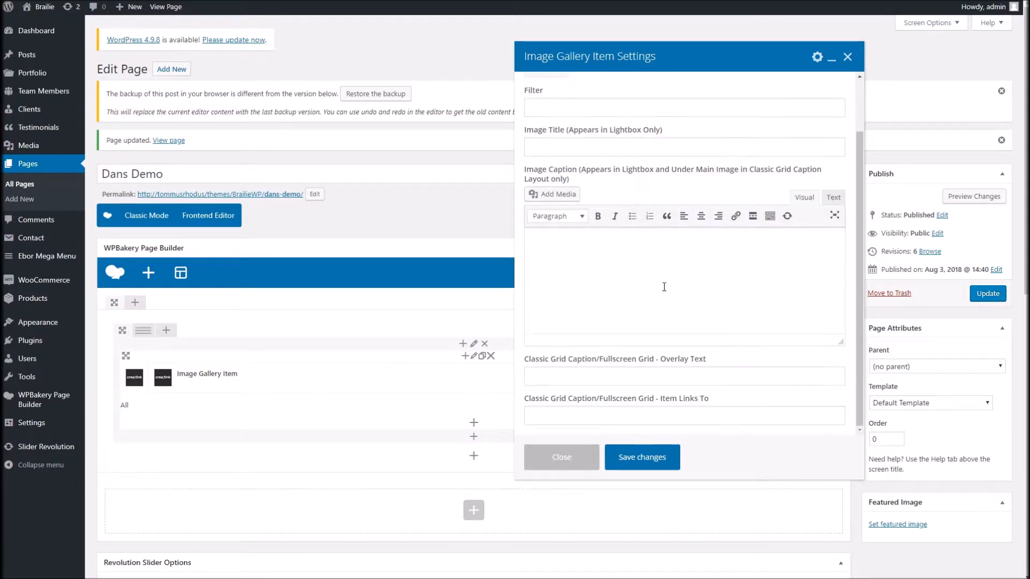
# Step: Set the new gallery item's image to newscarousel5-3.jpg from the media library and its filter to Coolness
pyautogui.scroll(1, 681, 329)
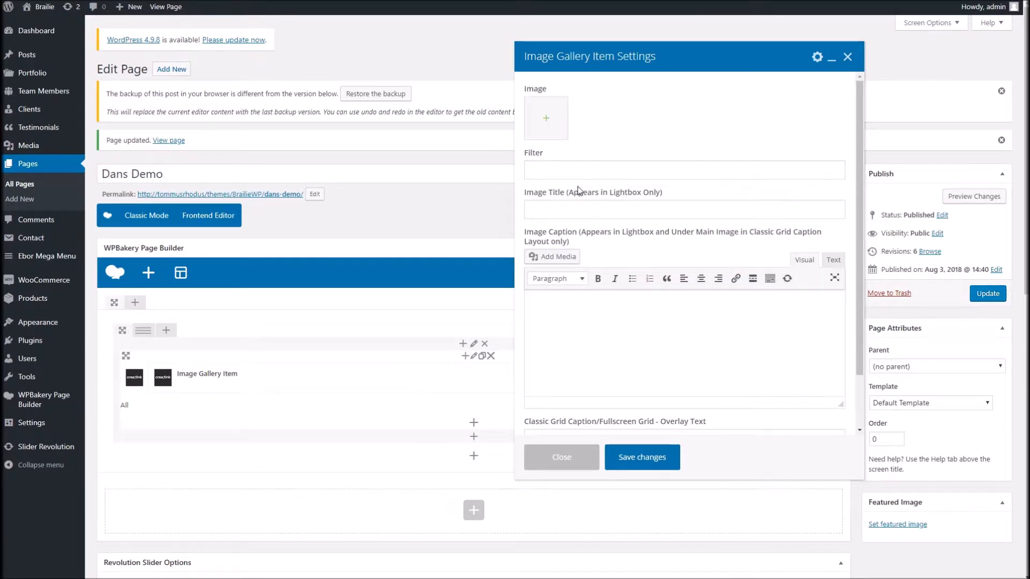
pyautogui.click(550, 125)
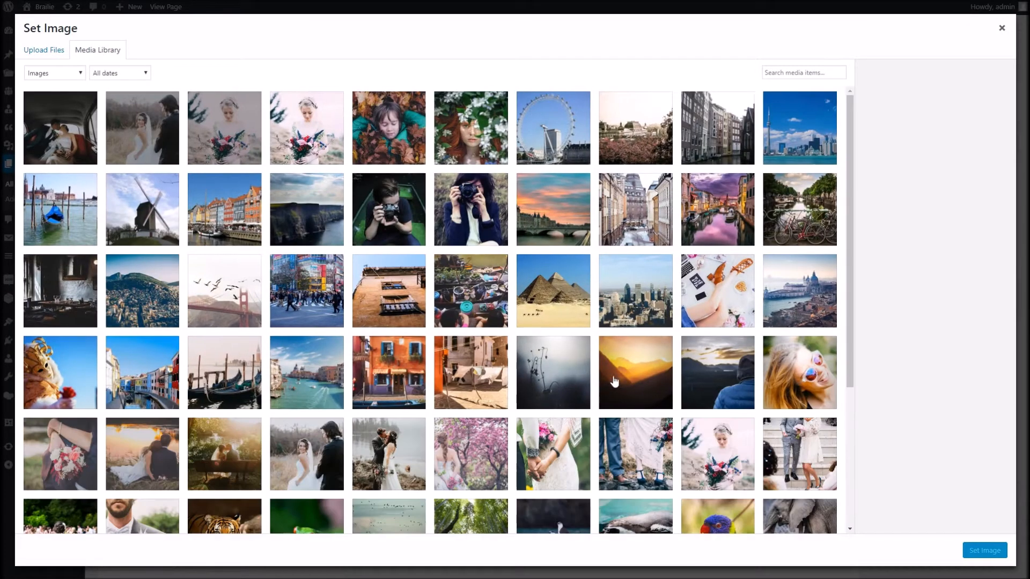
pyautogui.click(550, 376)
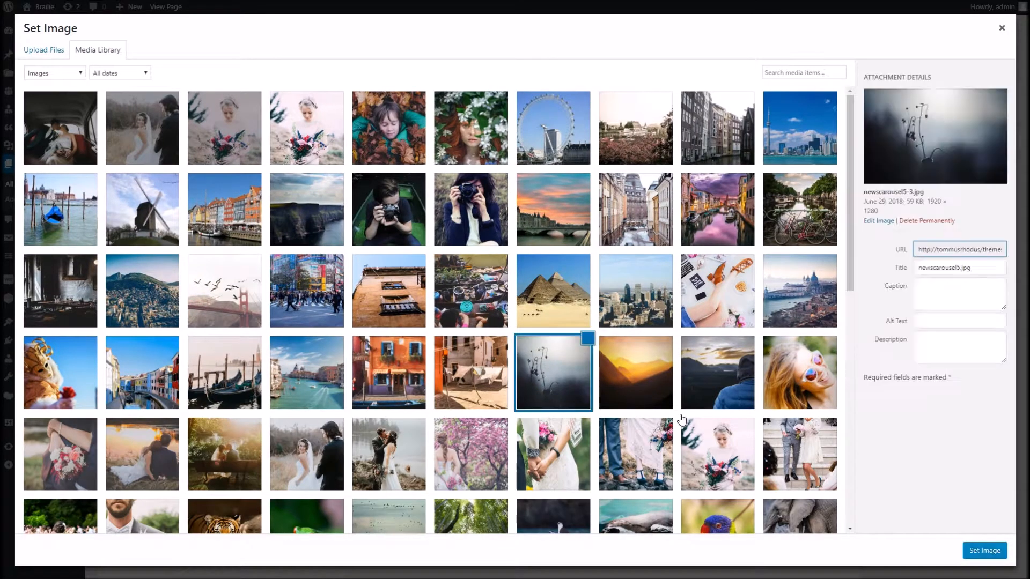
pyautogui.click(981, 555)
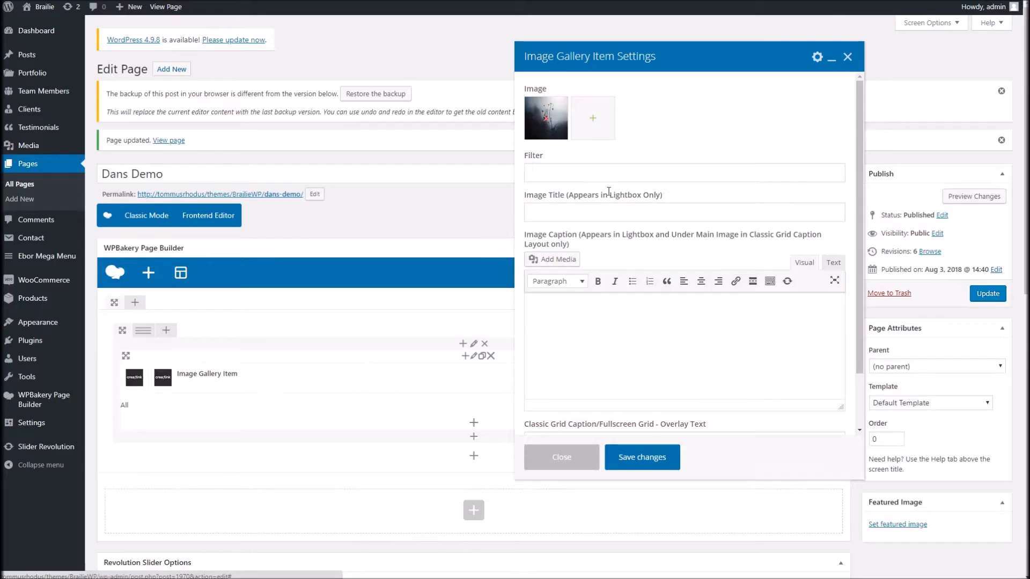
pyautogui.click(592, 175)
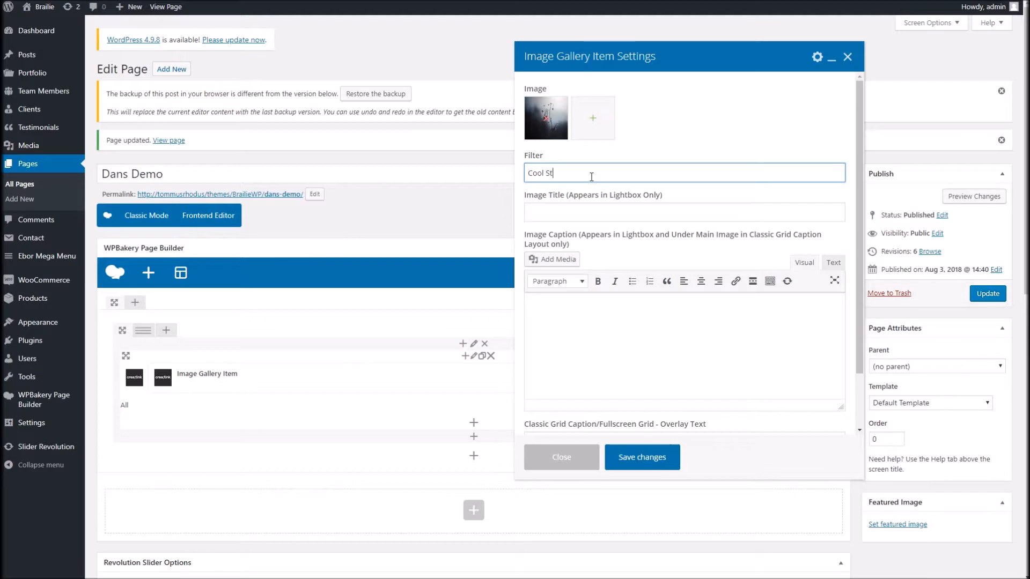
pyautogui.write('Coolness')
pyautogui.click(597, 214)
pyautogui.click(588, 186)
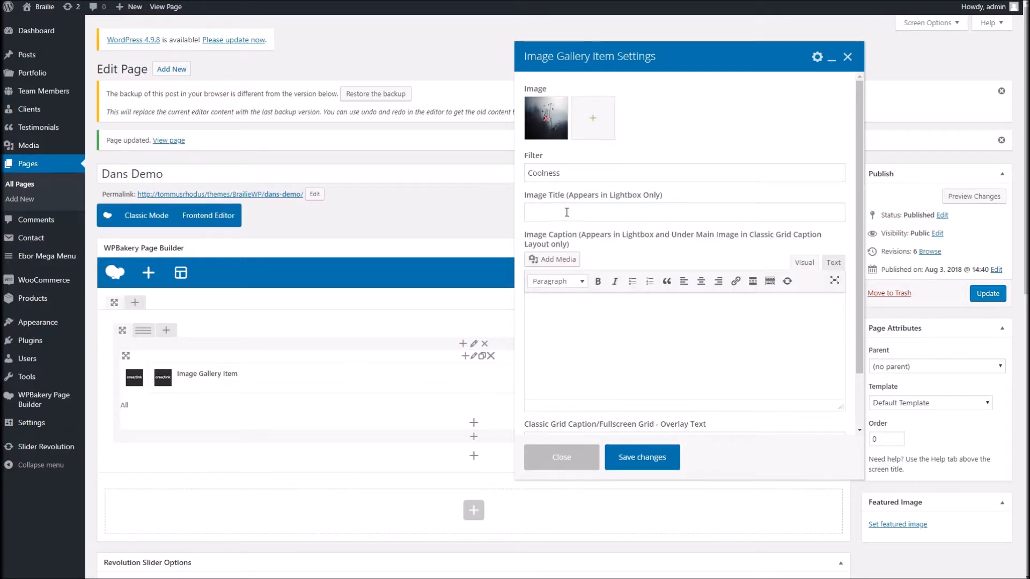
# Step: Set the item's image title to "Lightbox Title Here" and fill its caption with placeholder text beginning "Completely create market positioning metrics via inexpensive supply chains"
pyautogui.click(567, 213)
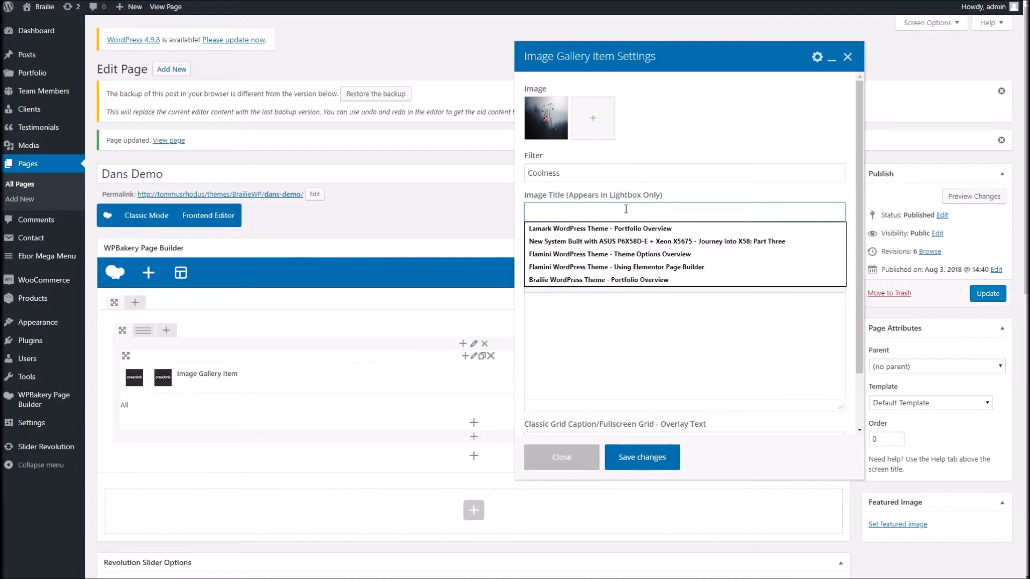
pyautogui.write('Lightbox Title He')
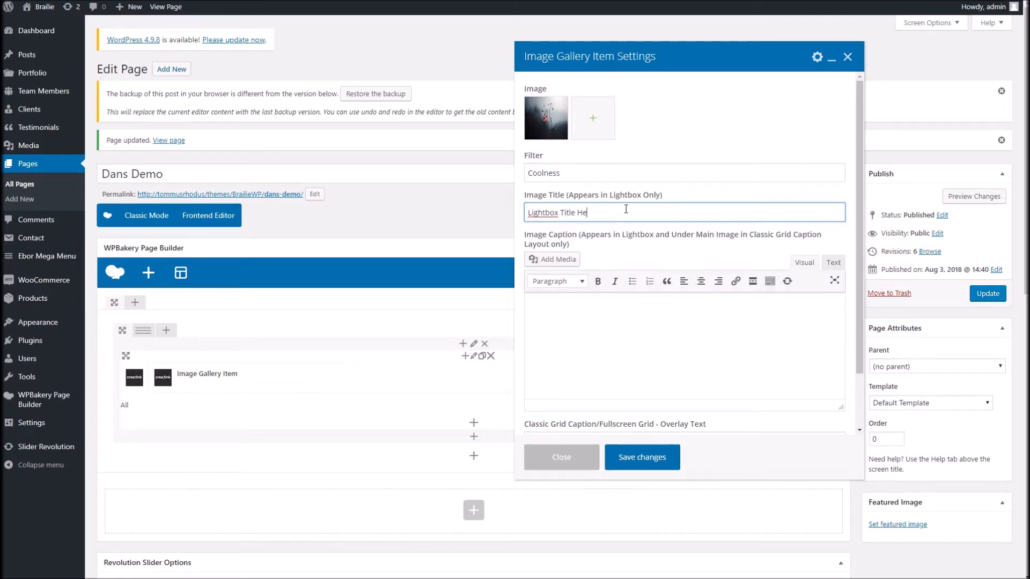
pyautogui.click(636, 330)
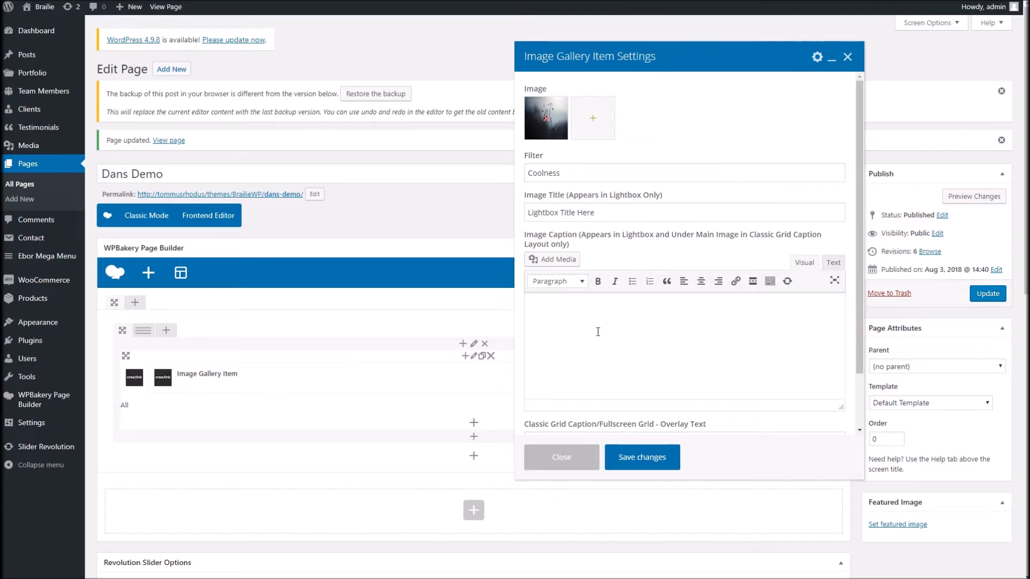
pyautogui.write('Completely create market positioning metrics via inexpensive supply chains. Uniquely predominate mission-critical methods of empowerment with collaborative vortals. Interactively morph fully tested results.')
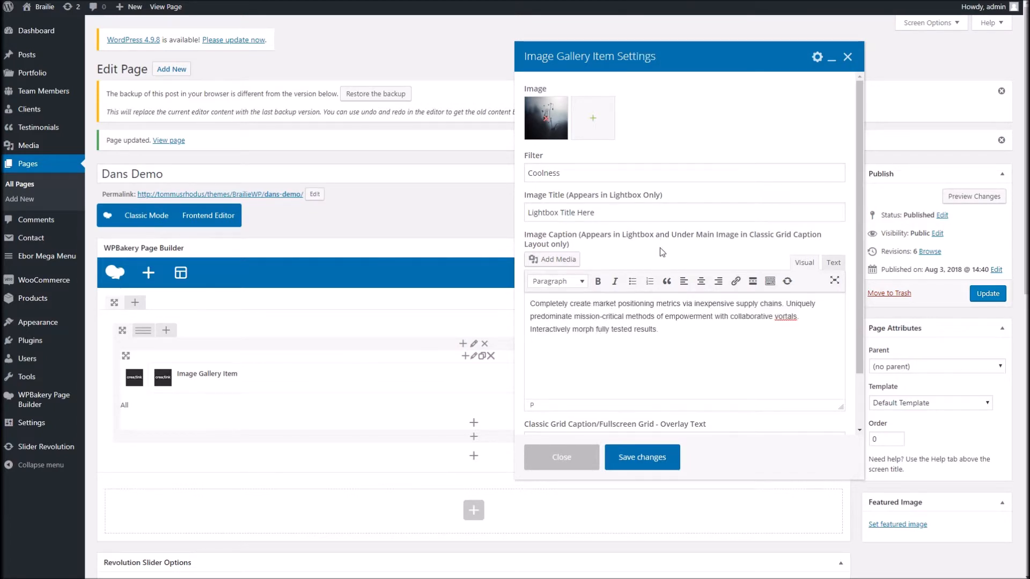
# Step: Set the item's overlay text to "Overlay Title" and its link to "#", and save the item settings
pyautogui.scroll(-2, 686, 352)
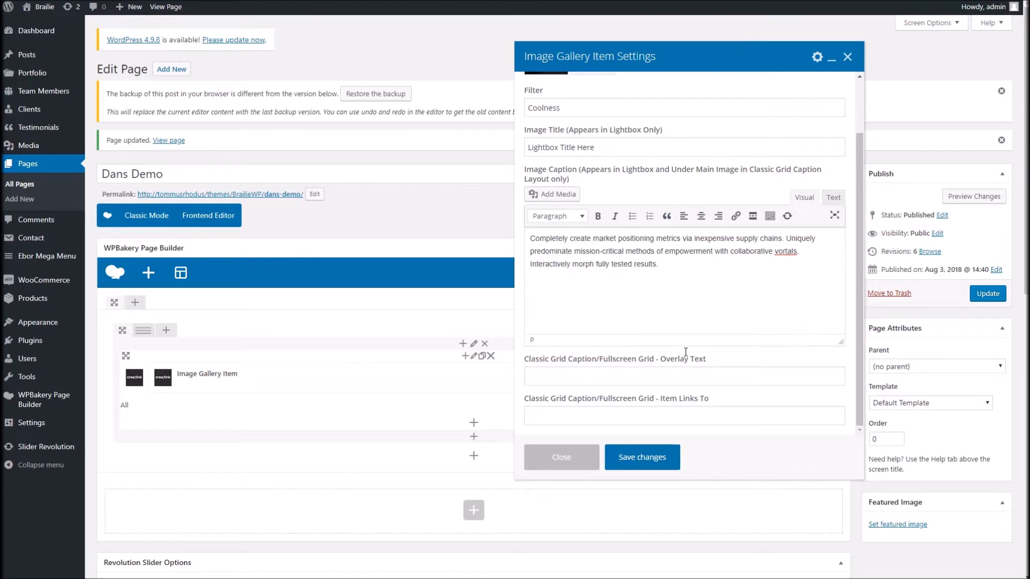
pyautogui.click(609, 373)
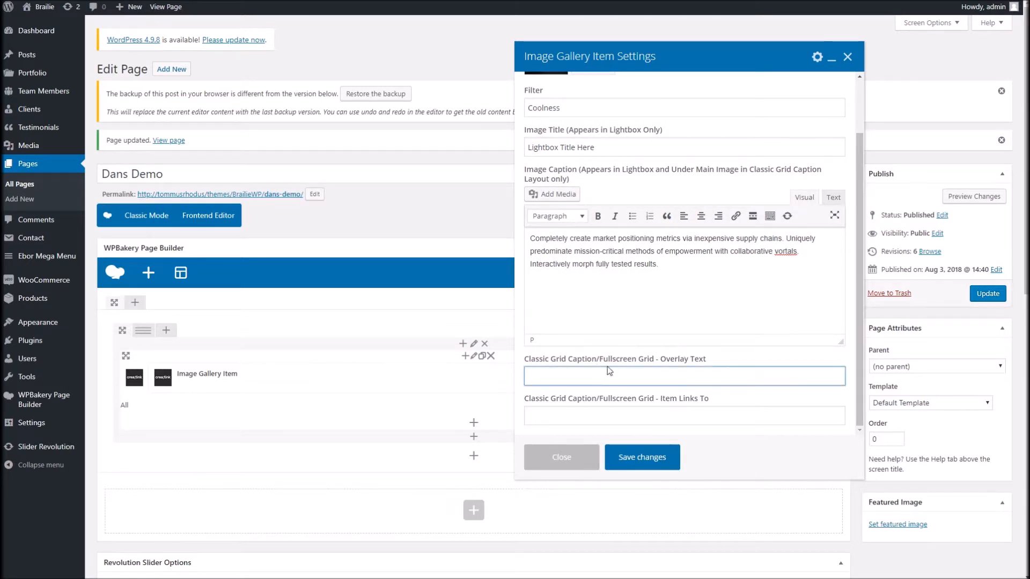
pyautogui.write('Ovberlay')
pyautogui.press('BackSpace')
pyautogui.press('BackSpace')
pyautogui.press('BackSpace')
pyautogui.press('BackSpace')
pyautogui.press('BackSpace')
pyautogui.press('BackSpace')
pyautogui.press('BackSpace')
pyautogui.write('erlay Title')
pyautogui.press('Tab')
pyautogui.write('#')
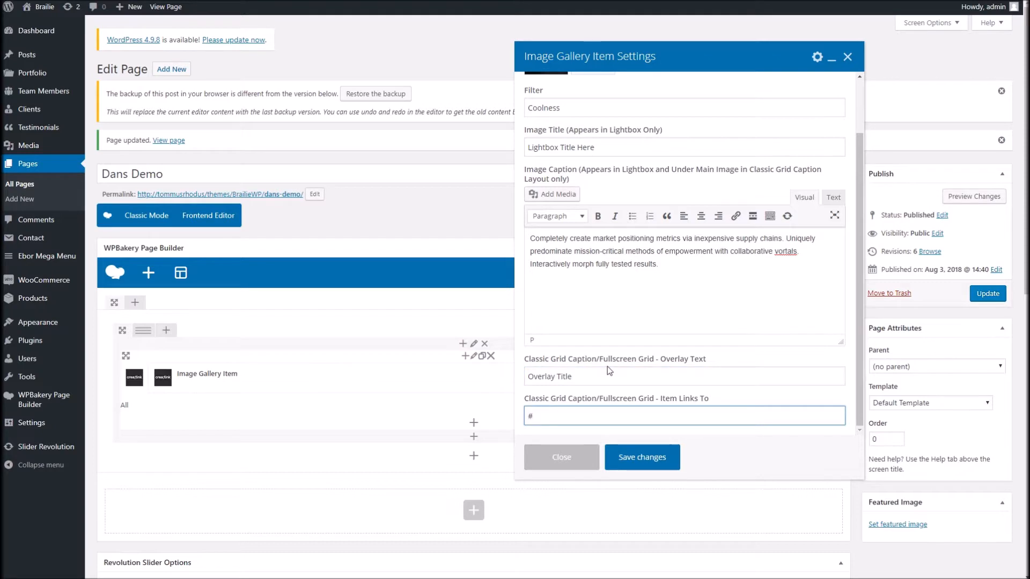
pyautogui.click(646, 465)
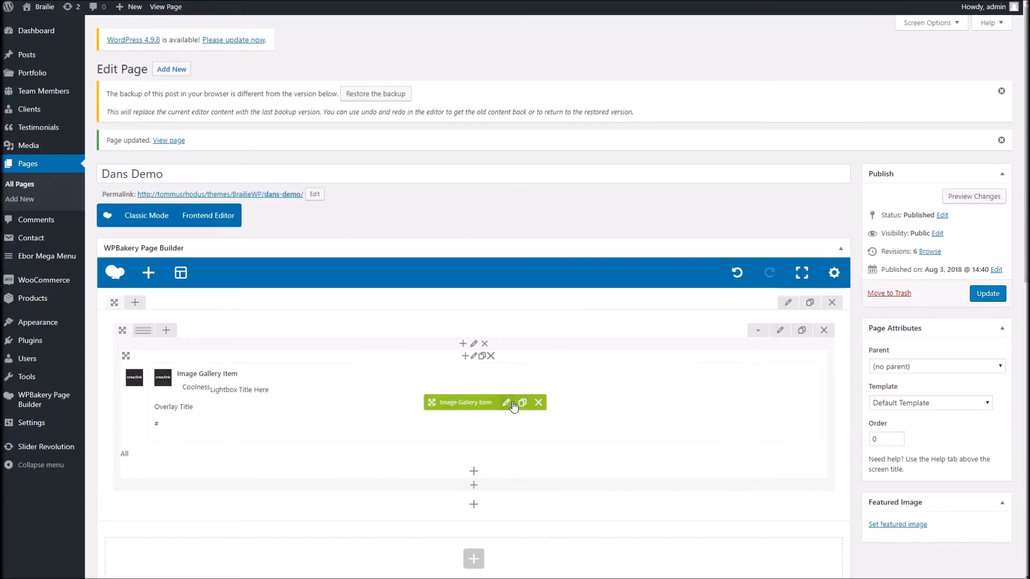
# Step: Duplicate the gallery item twice and replace the second item's image with the dark photo of a lens and toy figure, saving the change
pyautogui.click(524, 403)
pyautogui.click(522, 483)
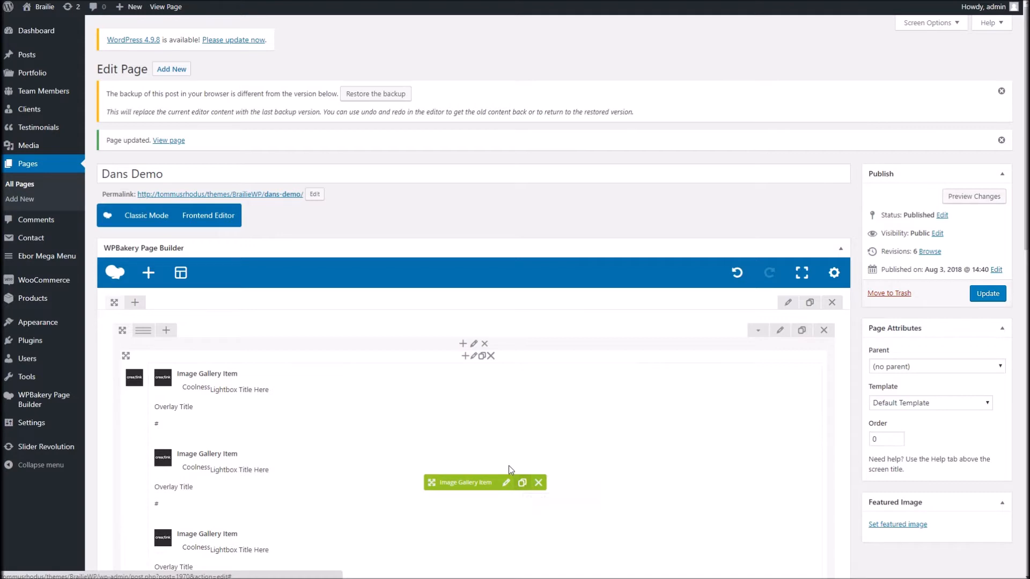
pyautogui.click(507, 483)
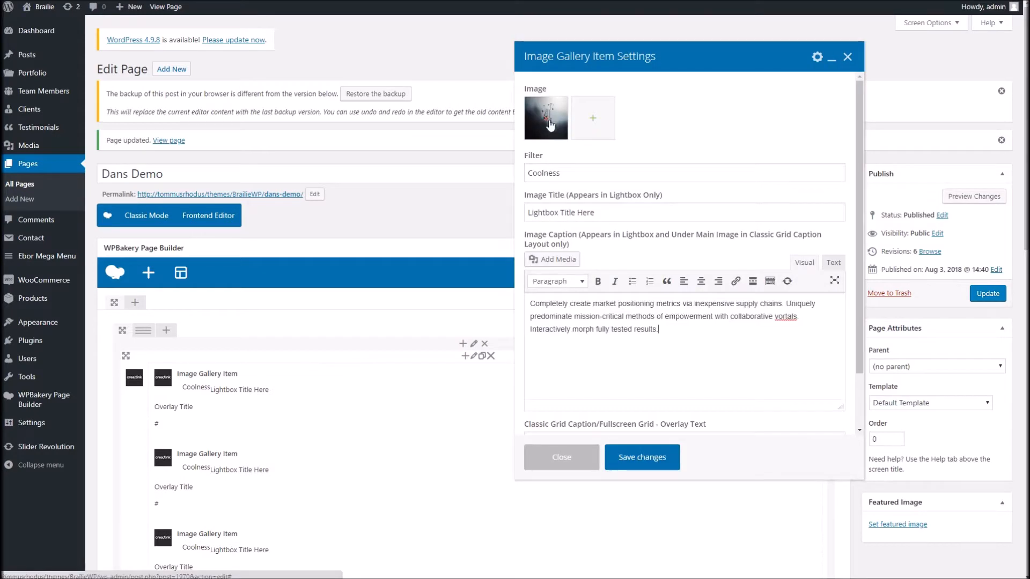
pyautogui.click(547, 123)
pyautogui.click(800, 372)
pyautogui.scroll(-10, 595, 288)
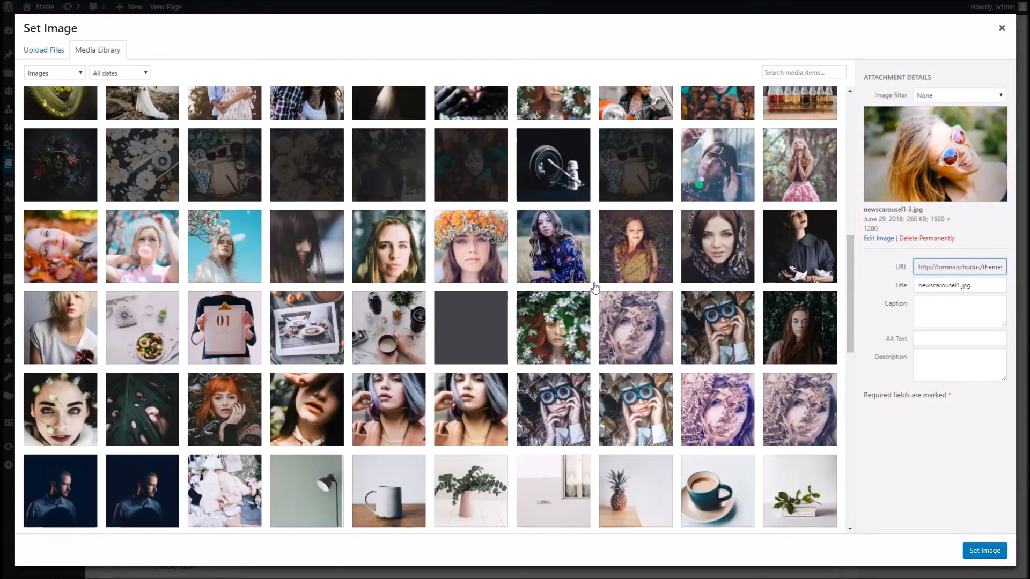
pyautogui.click(553, 159)
pyautogui.click(986, 550)
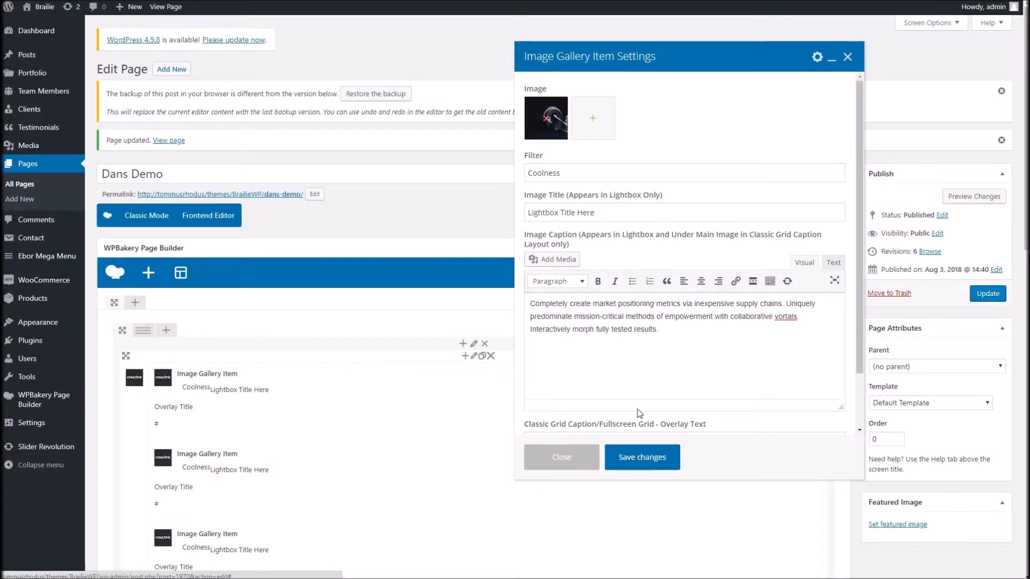
pyautogui.click(674, 462)
# Step: Replace the third gallery item's image with the portrait fs8-3.jpg and save the item
pyautogui.scroll(-3, 536, 442)
pyautogui.click(505, 370)
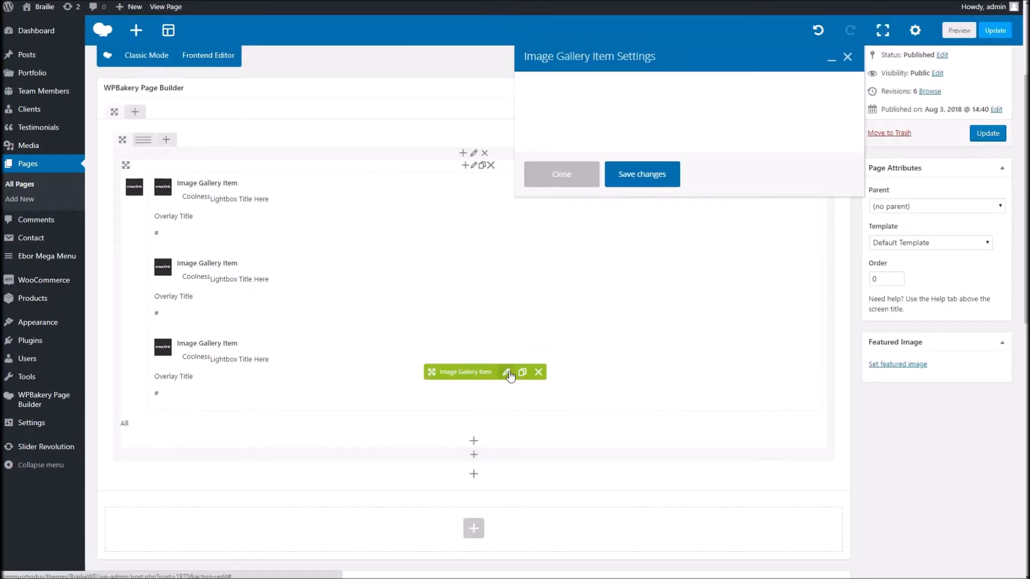
pyautogui.click(545, 119)
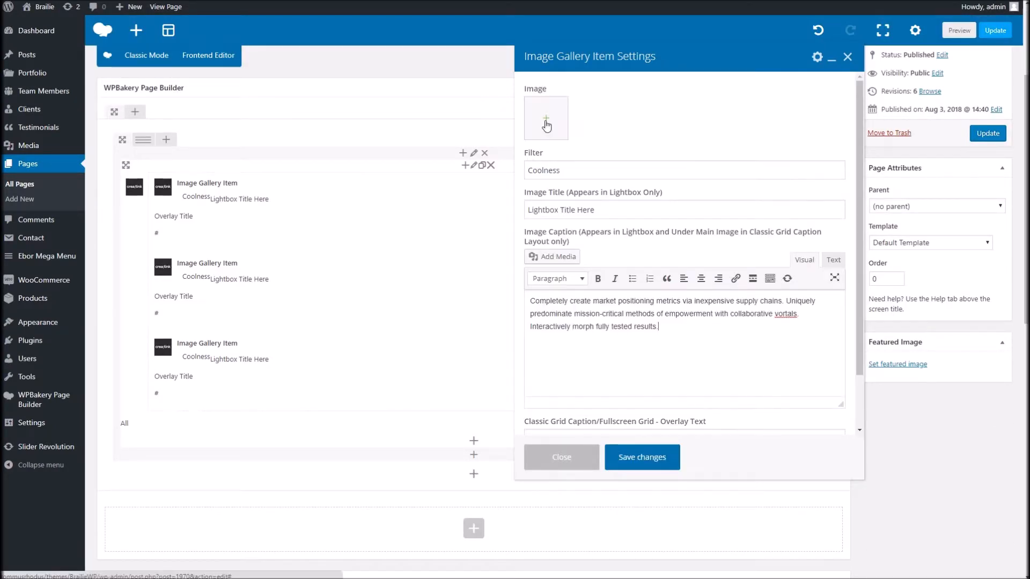
pyautogui.click(546, 120)
pyautogui.click(293, 413)
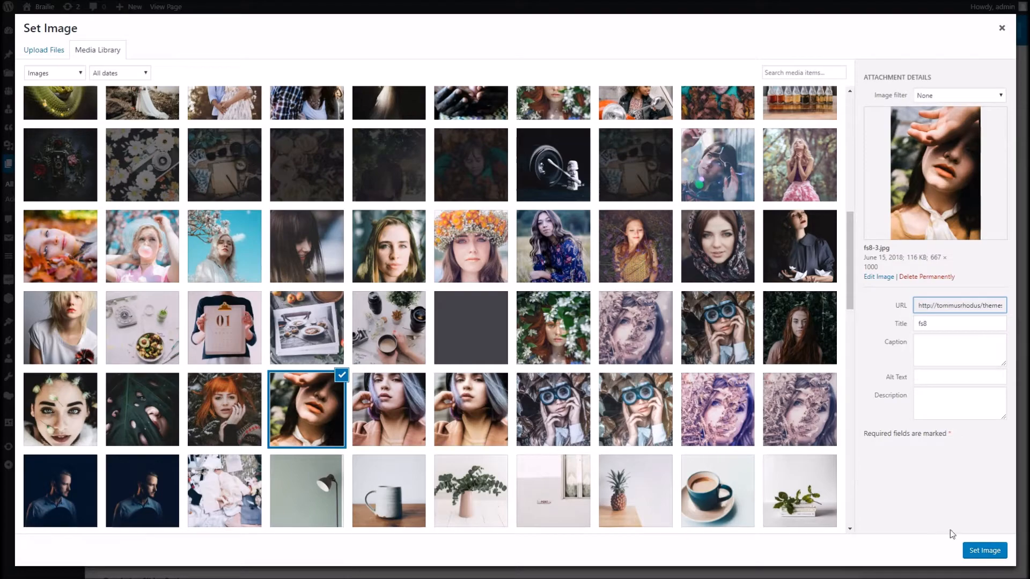
pyautogui.click(995, 557)
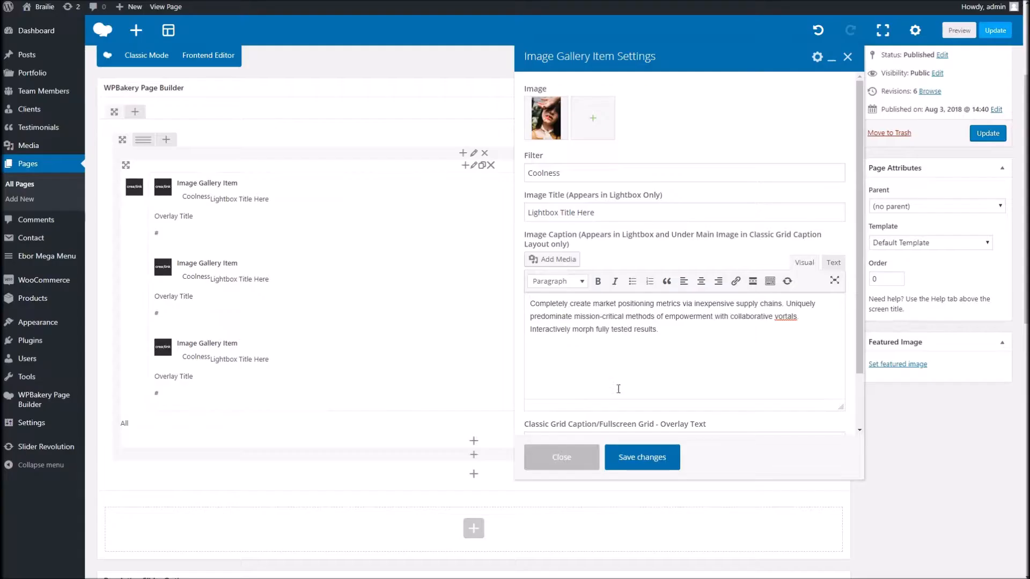
pyautogui.click(639, 453)
# Step: Duplicate the third gallery item, change the copy's image to the dark portrait of the woman holding paper boats, and save it
pyautogui.click(523, 372)
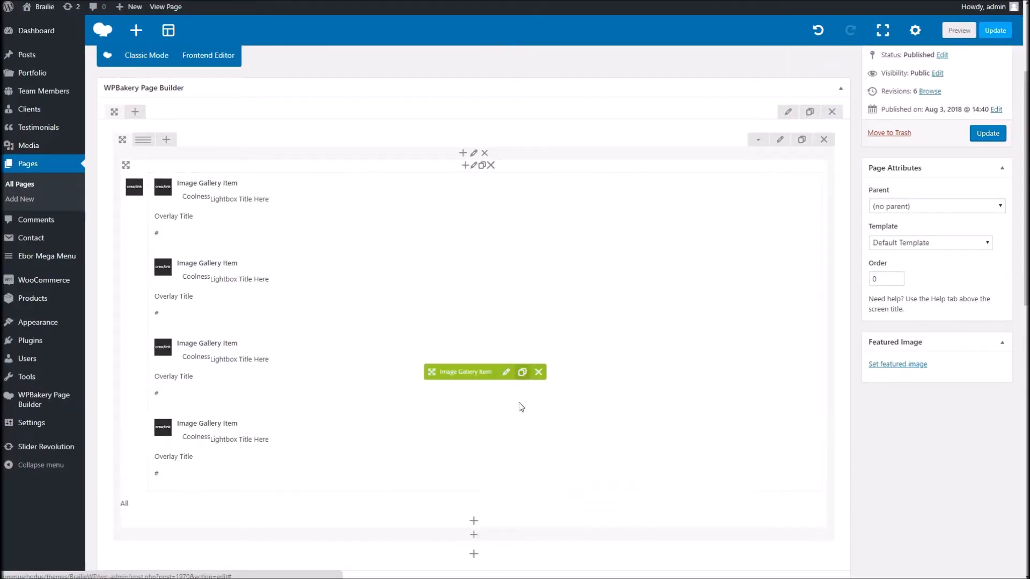
pyautogui.click(507, 452)
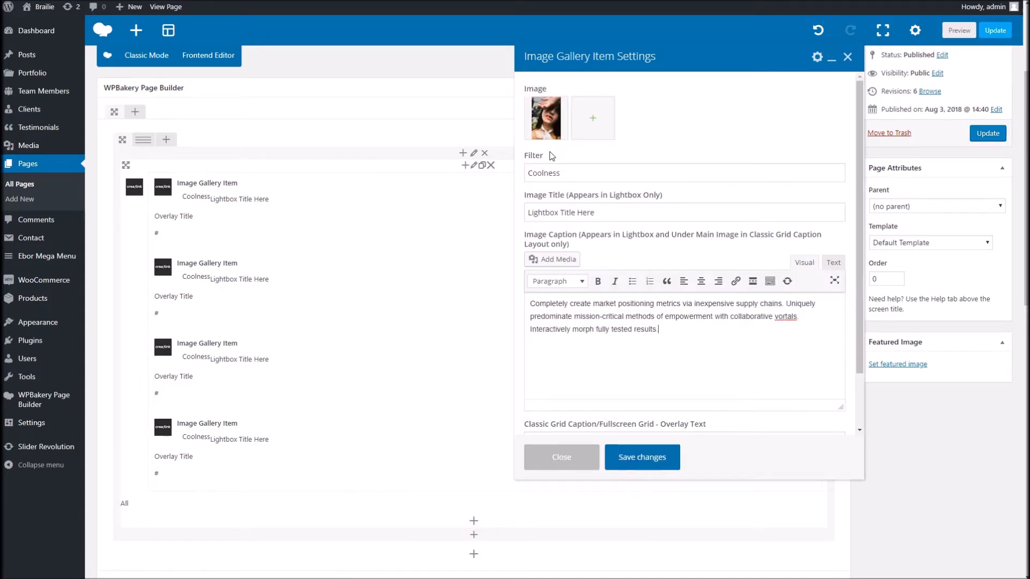
pyautogui.click(561, 104)
pyautogui.click(550, 128)
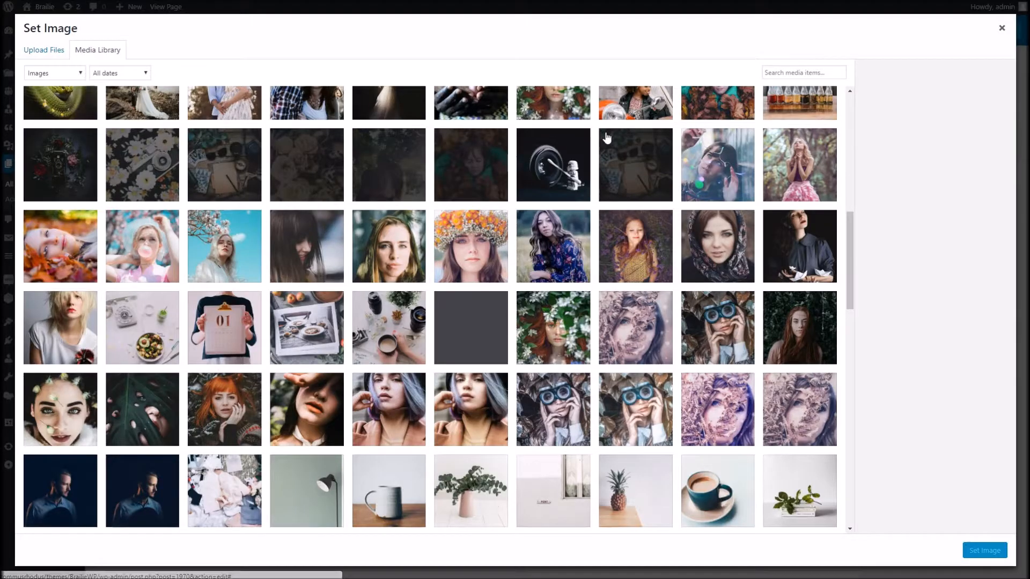
pyautogui.click(797, 236)
pyautogui.click(986, 550)
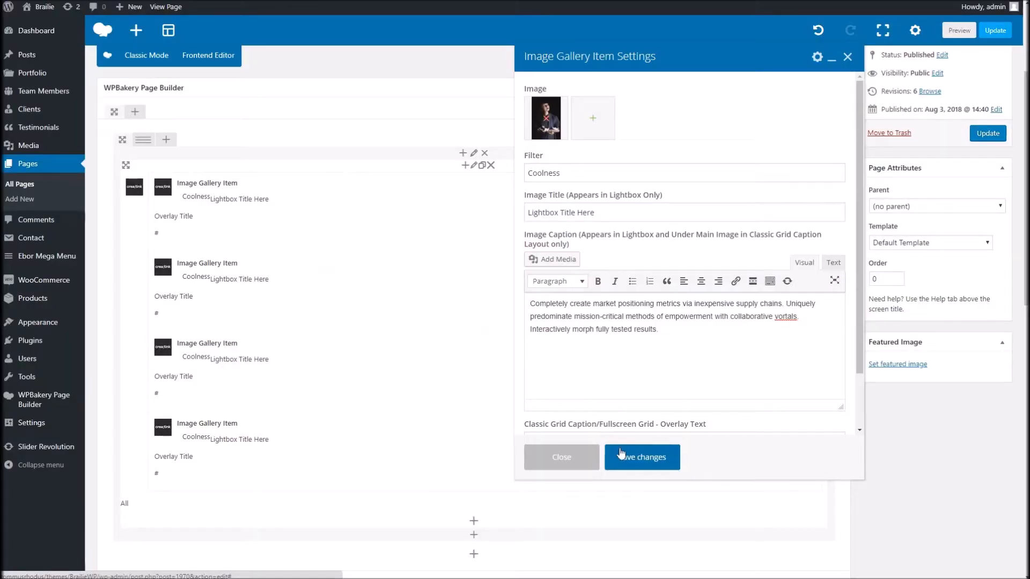
pyautogui.click(617, 450)
# Step: Change the second gallery item's filter to Art and save the item
pyautogui.click(507, 293)
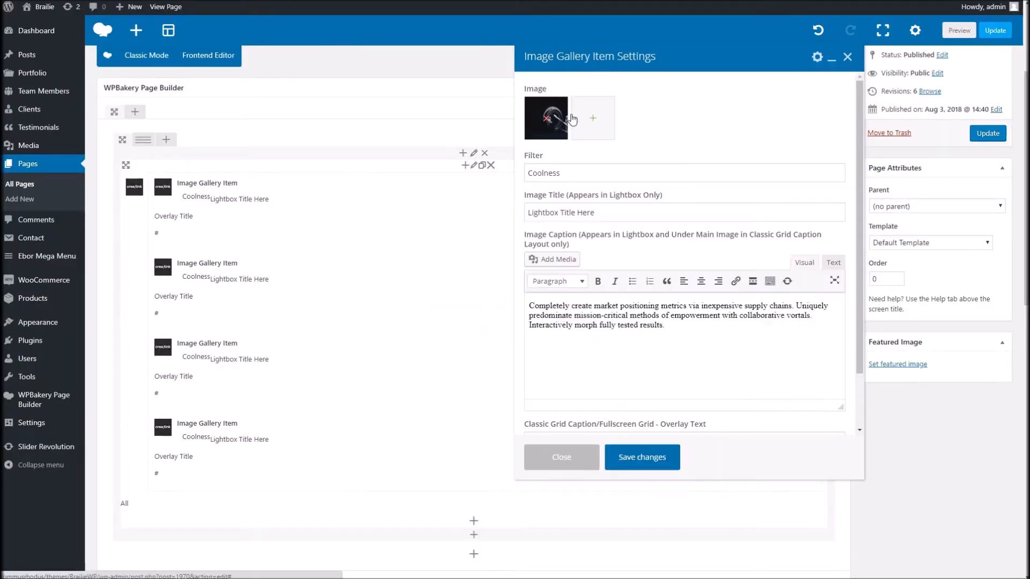
pyautogui.moveTo(563, 173); pyautogui.dragTo(519, 177)
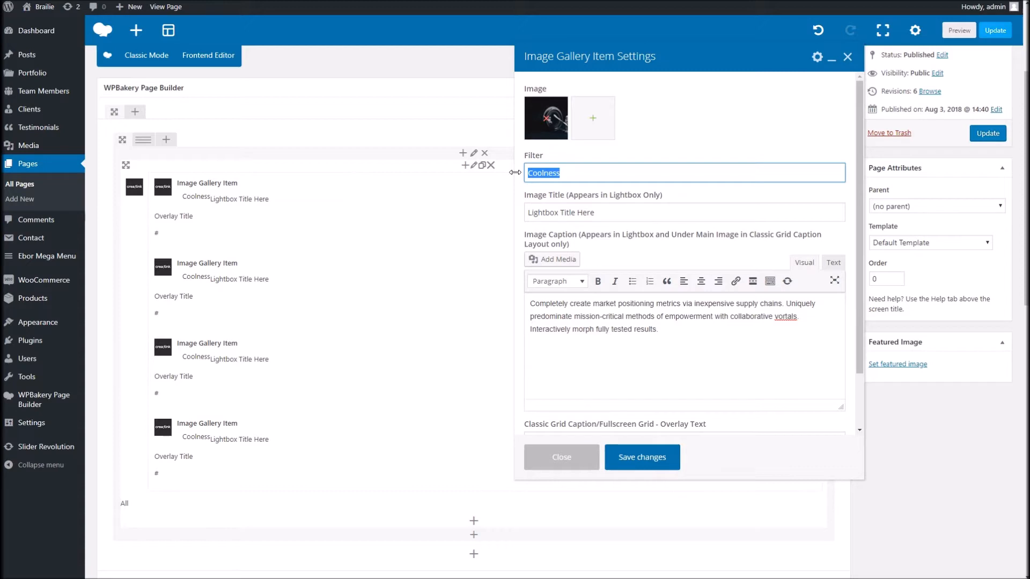
pyautogui.write('Art')
pyautogui.click(638, 456)
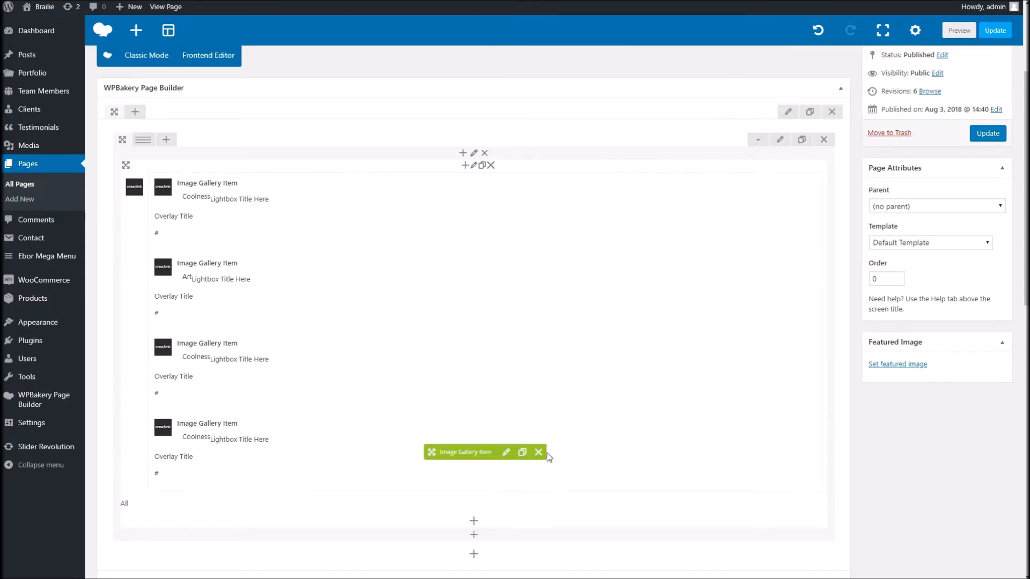
# Step: Change the fourth gallery item's filter to Beauty and save the item
pyautogui.click(506, 453)
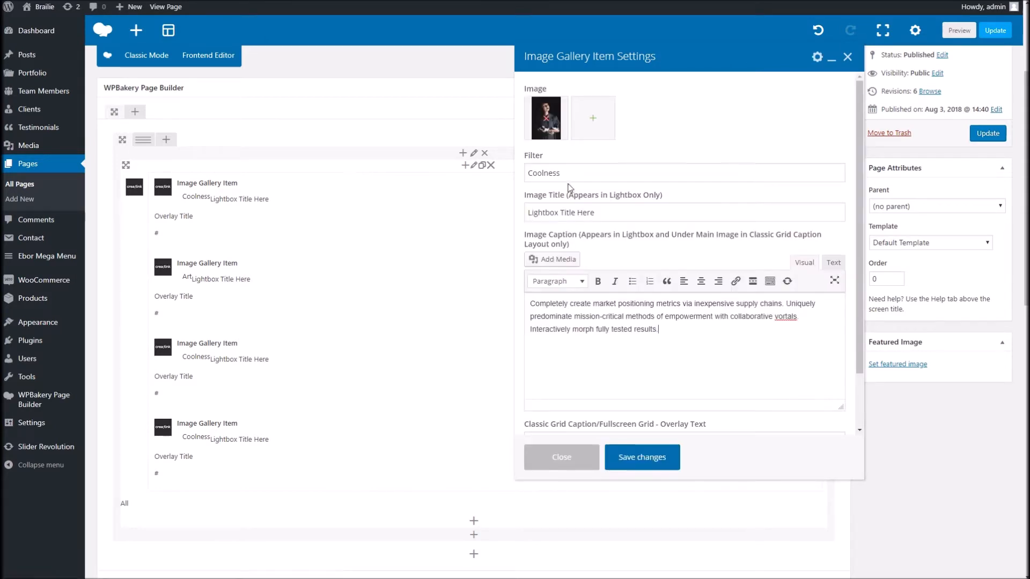
pyautogui.write('Bauty')
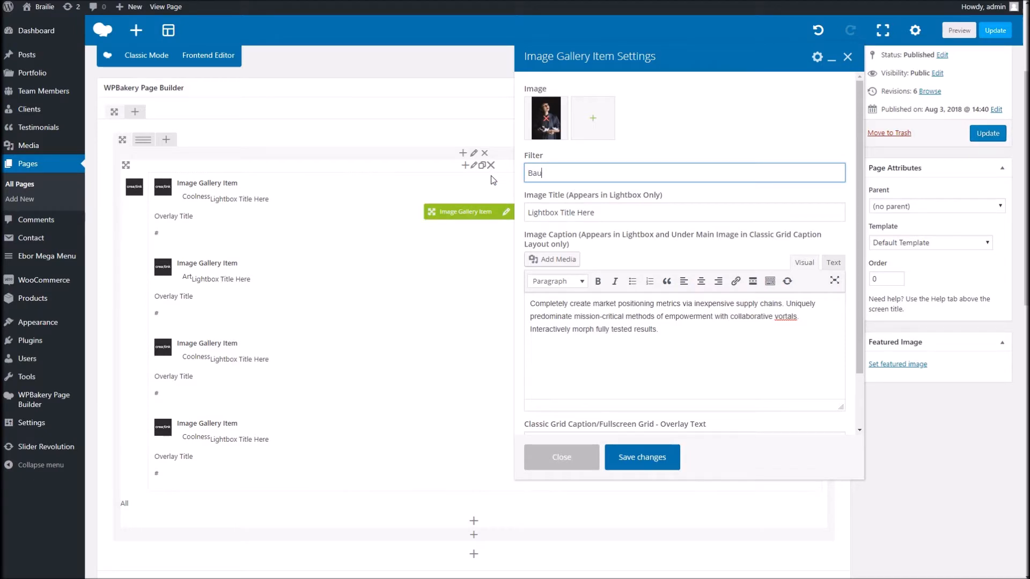
pyautogui.press('BackSpace')
pyautogui.press('BackSpace')
pyautogui.press('BackSpace')
pyautogui.press('BackSpace')
pyautogui.write('eauty')
pyautogui.click(622, 460)
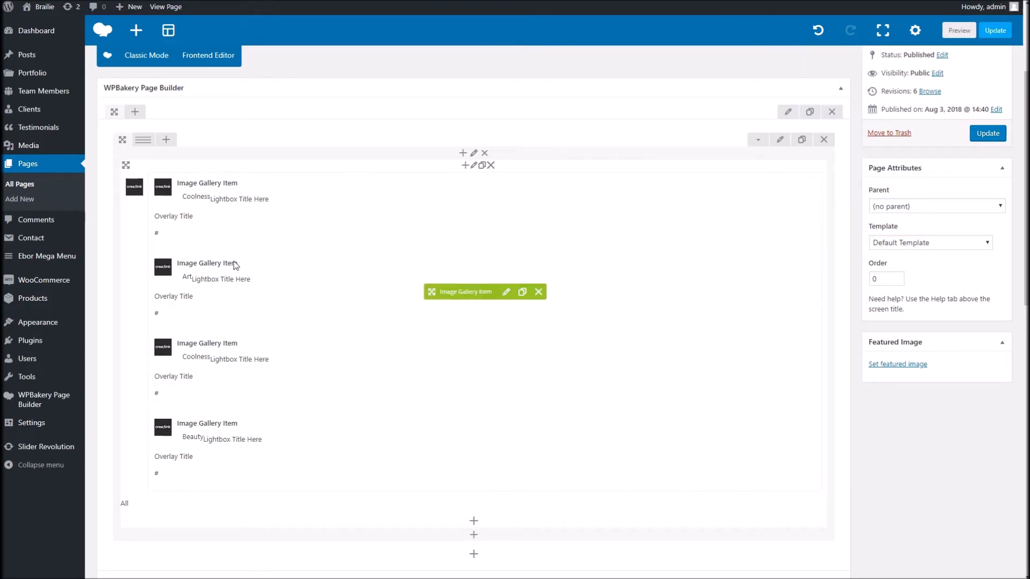
# Step: Update the page, view its published version, and filter the masonry gallery by Beauty
pyautogui.click(995, 31)
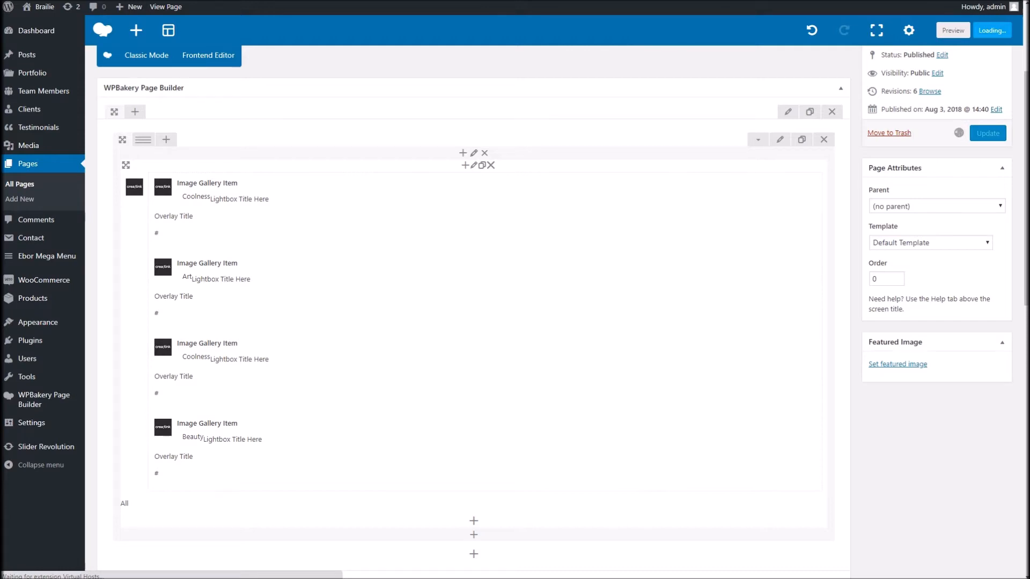
pyautogui.rightClick(434, 0)
pyautogui.click(456, 1)
pyautogui.click(439, 0)
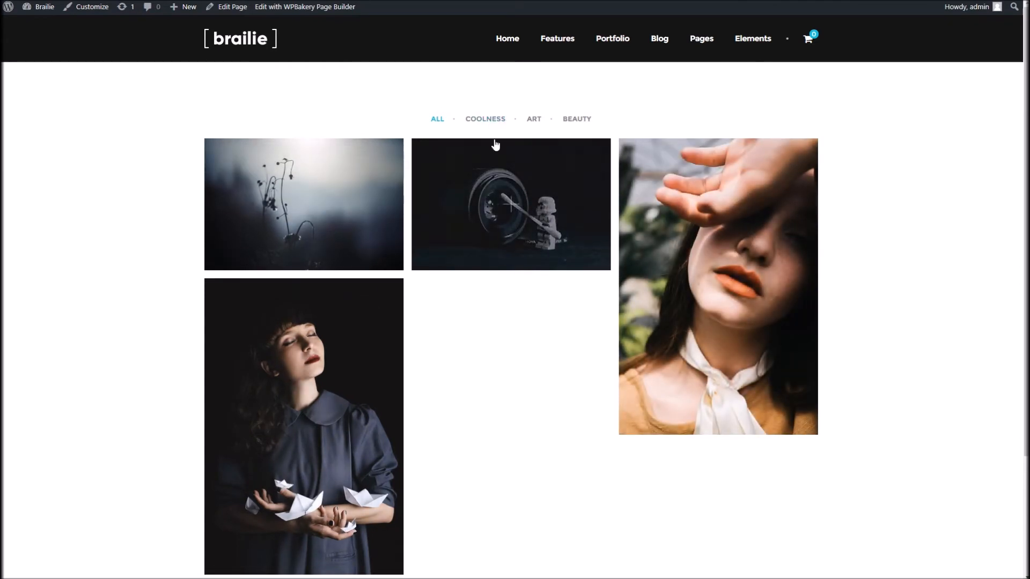
pyautogui.click(581, 120)
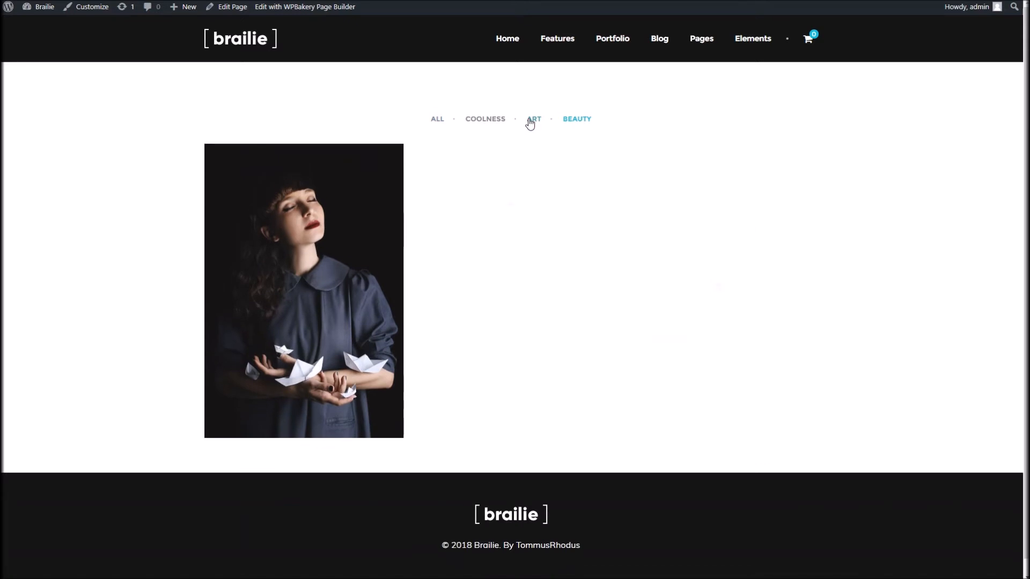
# Step: Filter the masonry gallery by Art, Coolness and All, and view its first image in the lightbox
pyautogui.click(533, 119)
pyautogui.click(479, 119)
pyautogui.click(441, 122)
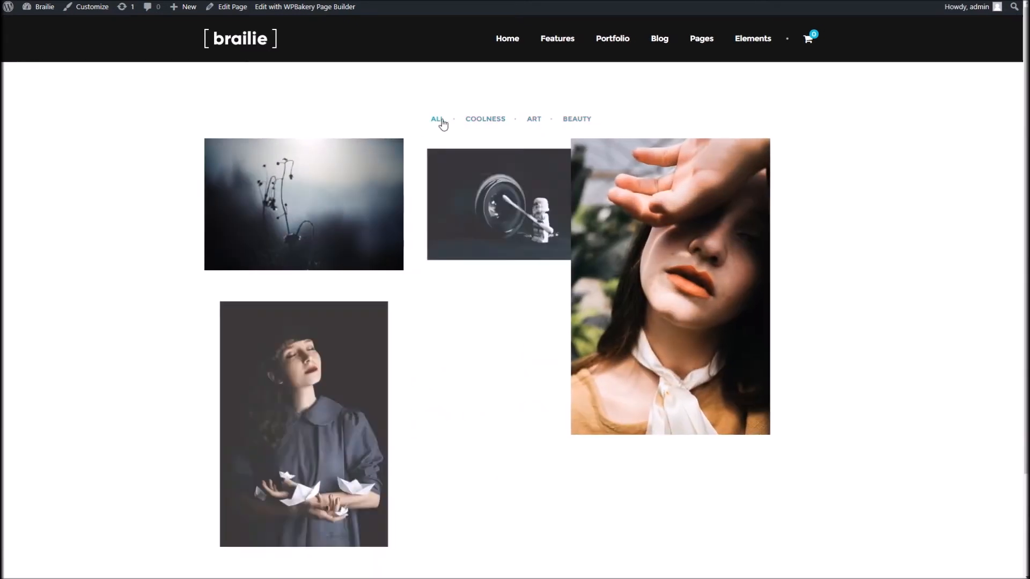
pyautogui.click(537, 120)
pyautogui.click(486, 122)
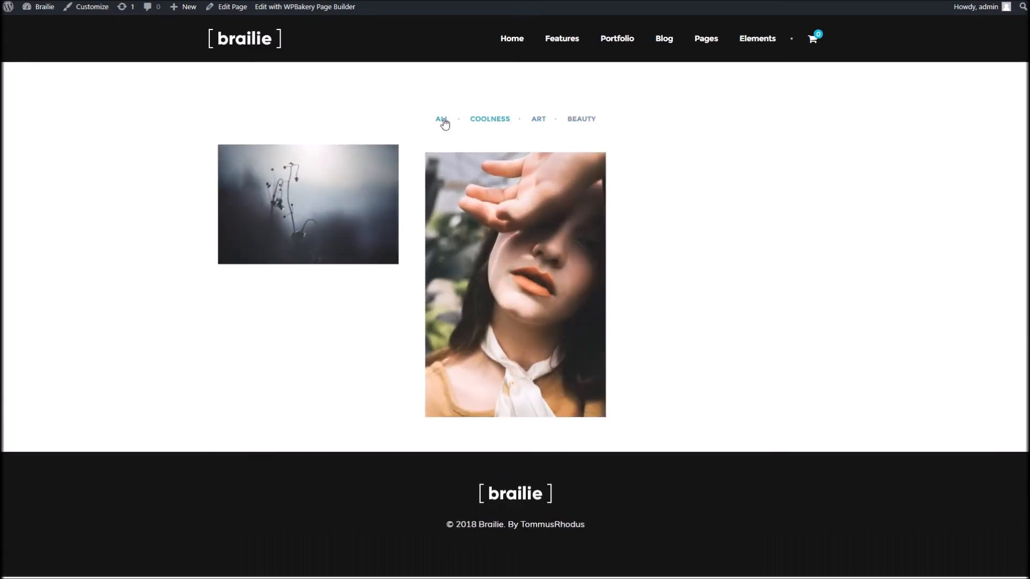
pyautogui.click(440, 120)
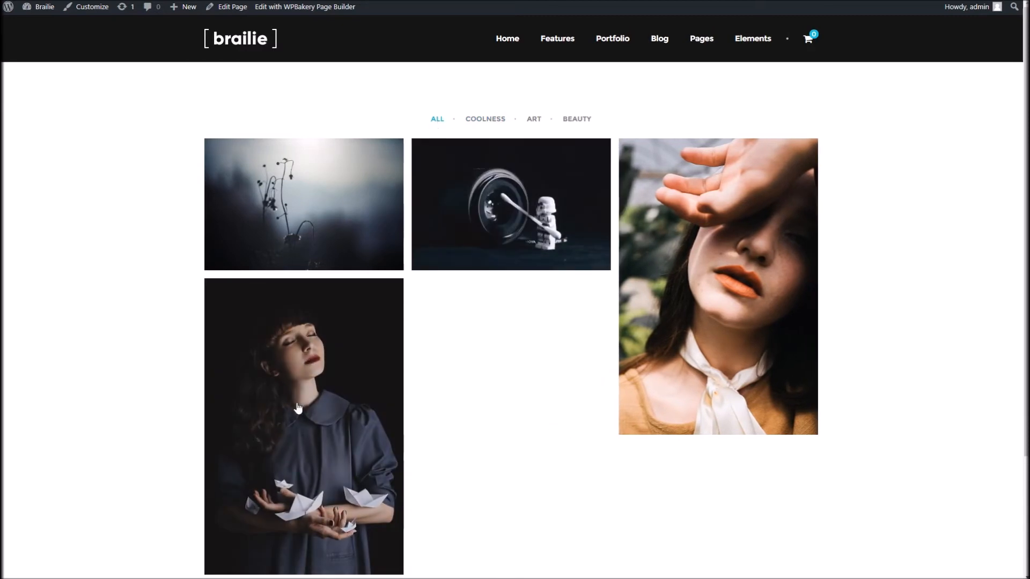
pyautogui.click(307, 217)
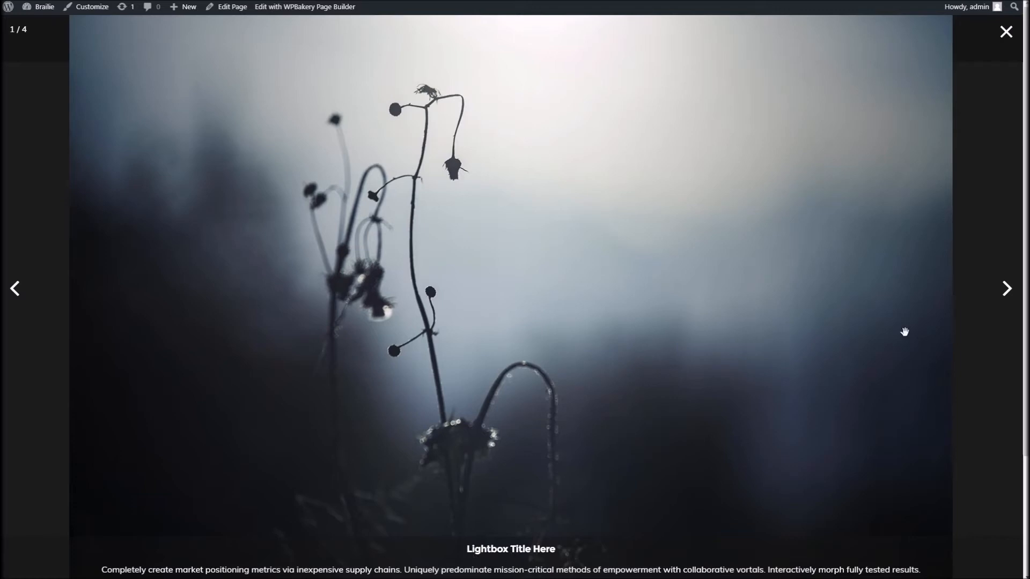
pyautogui.click(1006, 32)
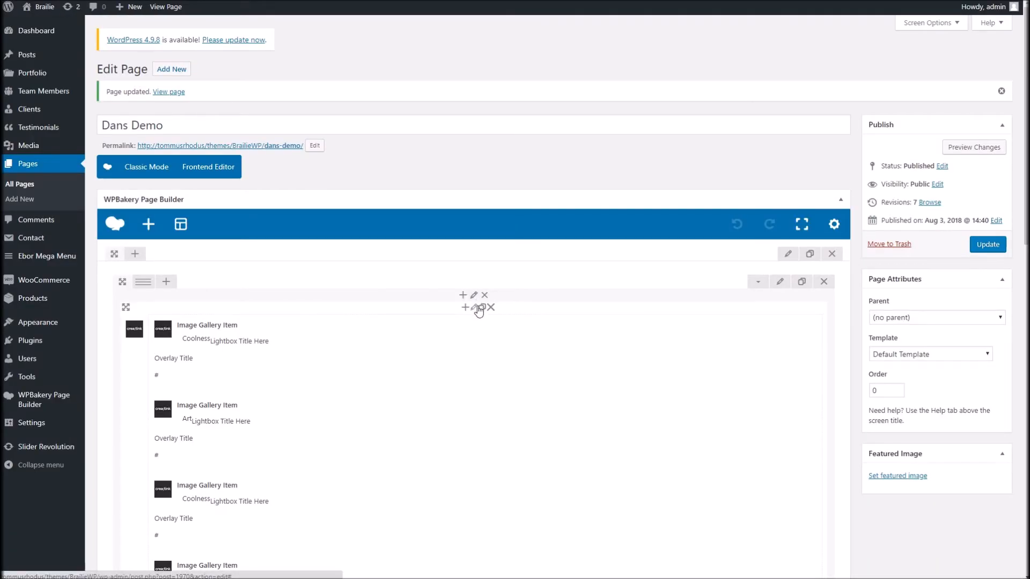
# Step: Switch back to the page editor, set the gallery type to Classic Grid + Overlay Caption, and update the page
pyautogui.click(475, 307)
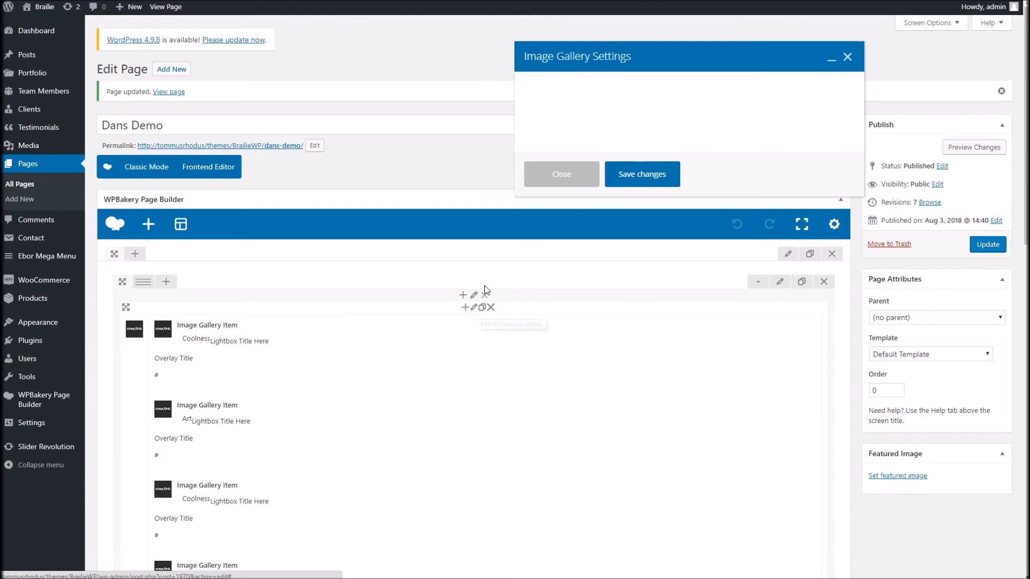
pyautogui.click(576, 110)
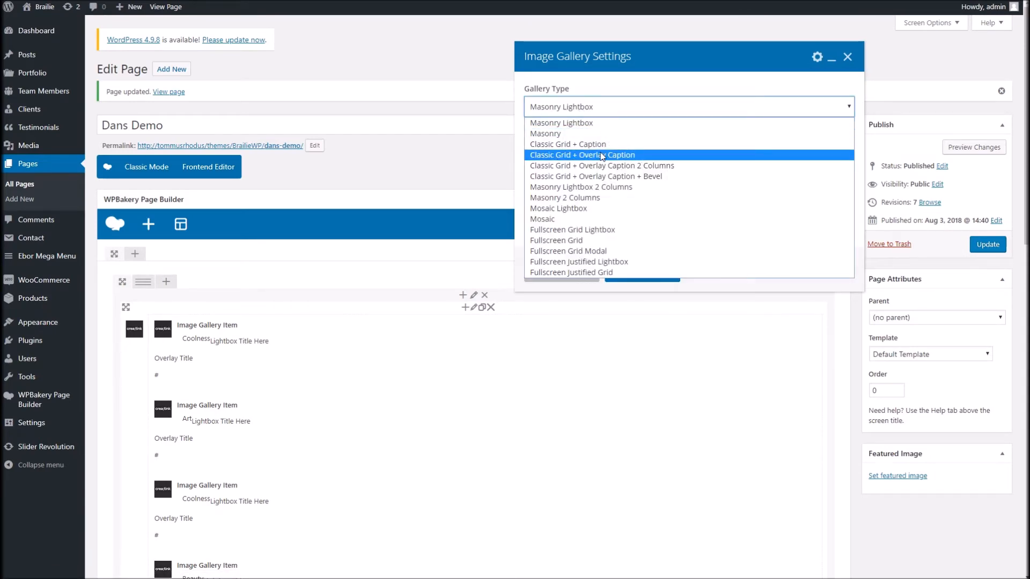
pyautogui.click(582, 155)
pyautogui.click(643, 271)
pyautogui.click(987, 244)
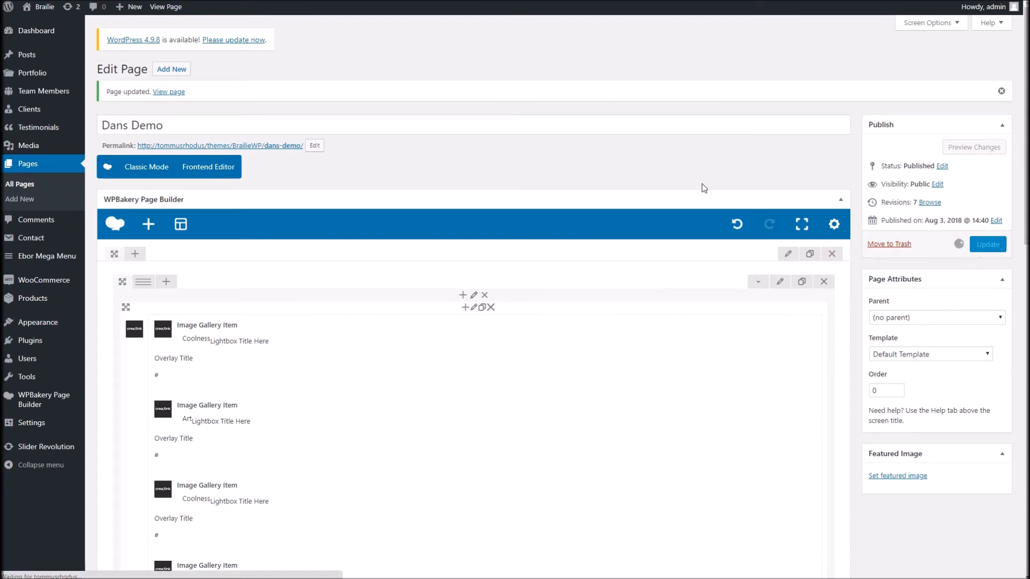
# Step: Reload the published page and examine the gallery's overlay captions
pyautogui.click(424, 0)
pyautogui.rightClick(424, 0)
pyautogui.click(446, 1)
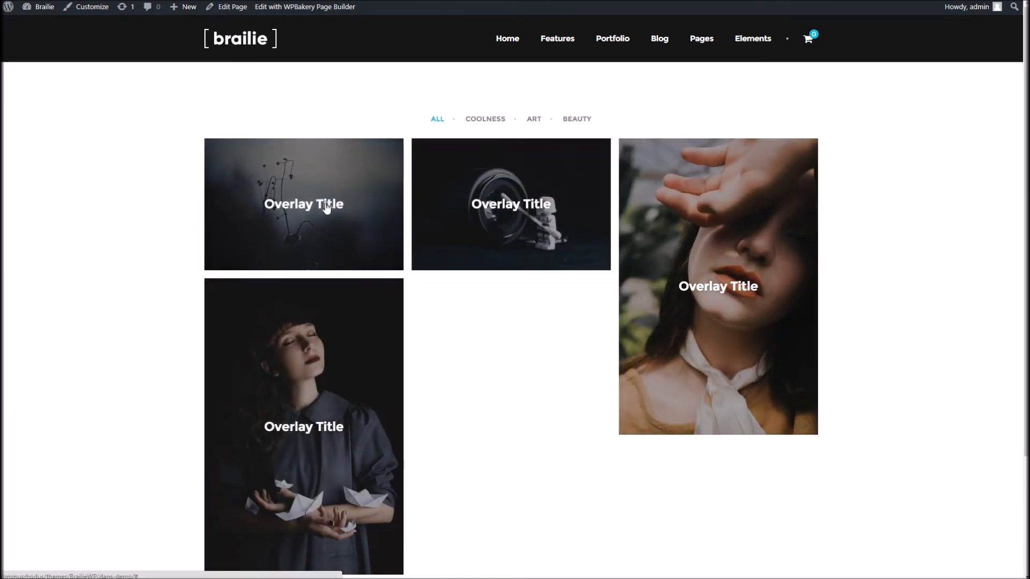
pyautogui.scroll(-1, 318, 189)
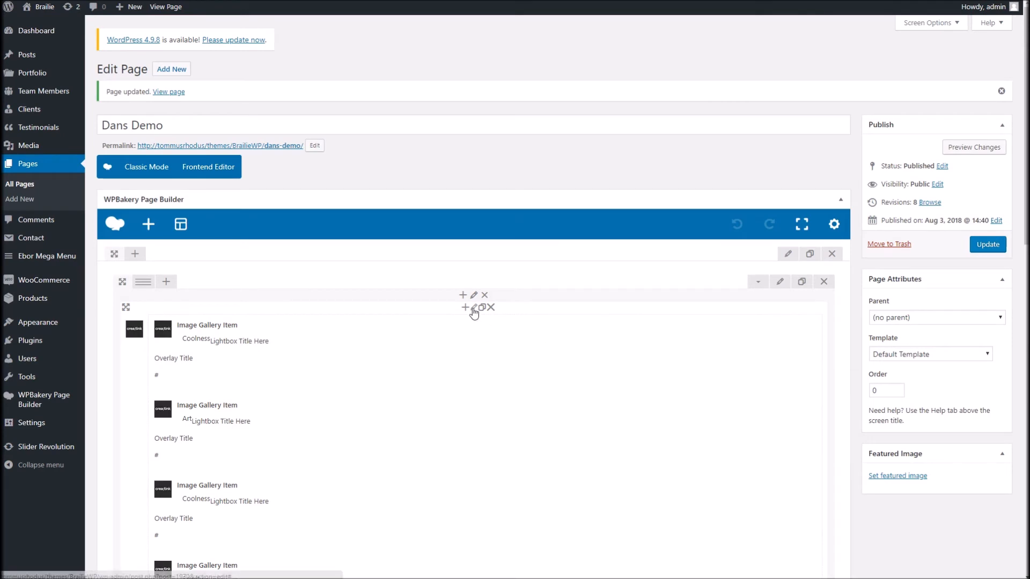
# Step: In the page editor, change the gallery type to Fullscreen Grid Lightbox and save the gallery settings
pyautogui.click(473, 308)
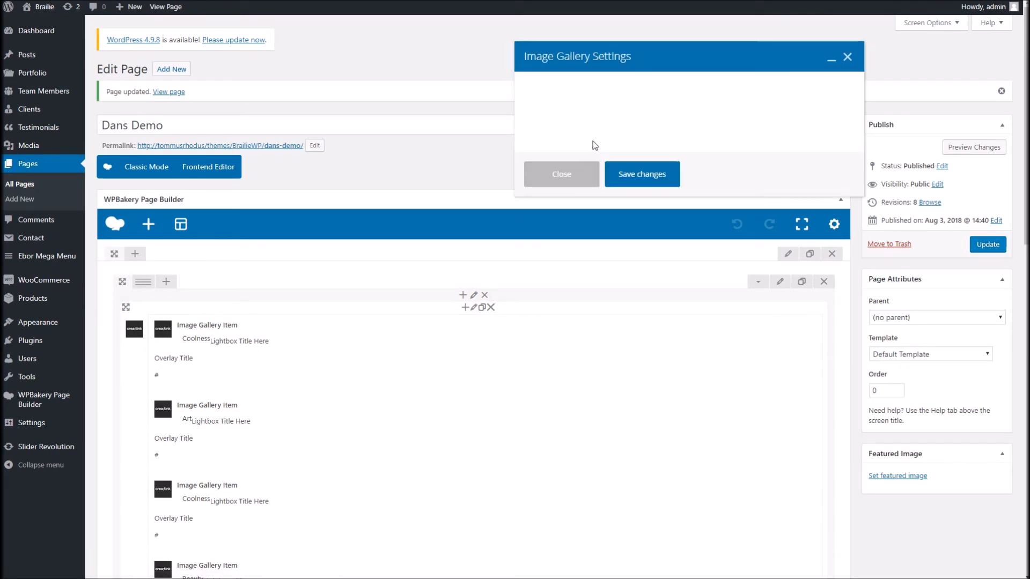
pyautogui.click(619, 107)
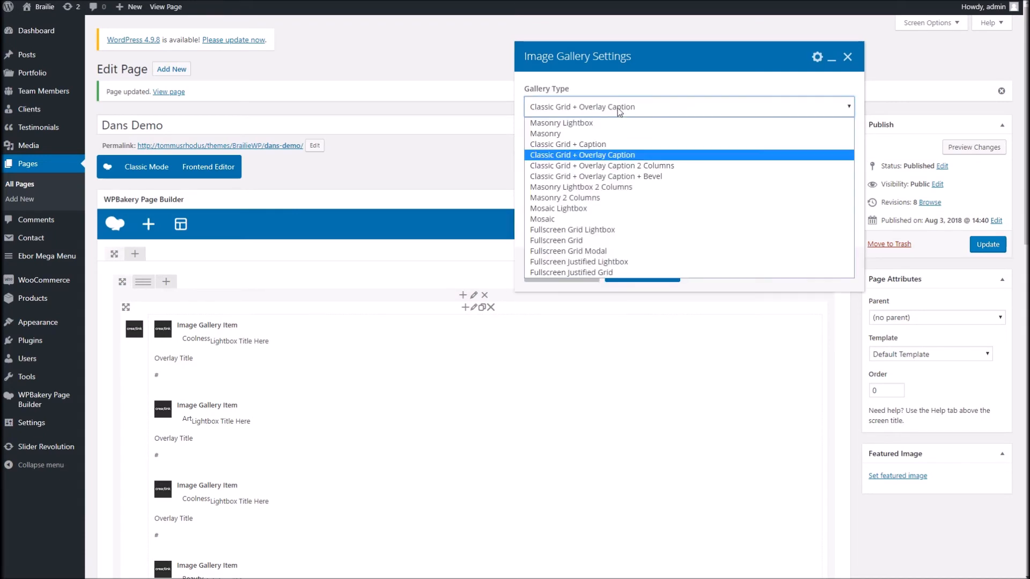
pyautogui.click(588, 231)
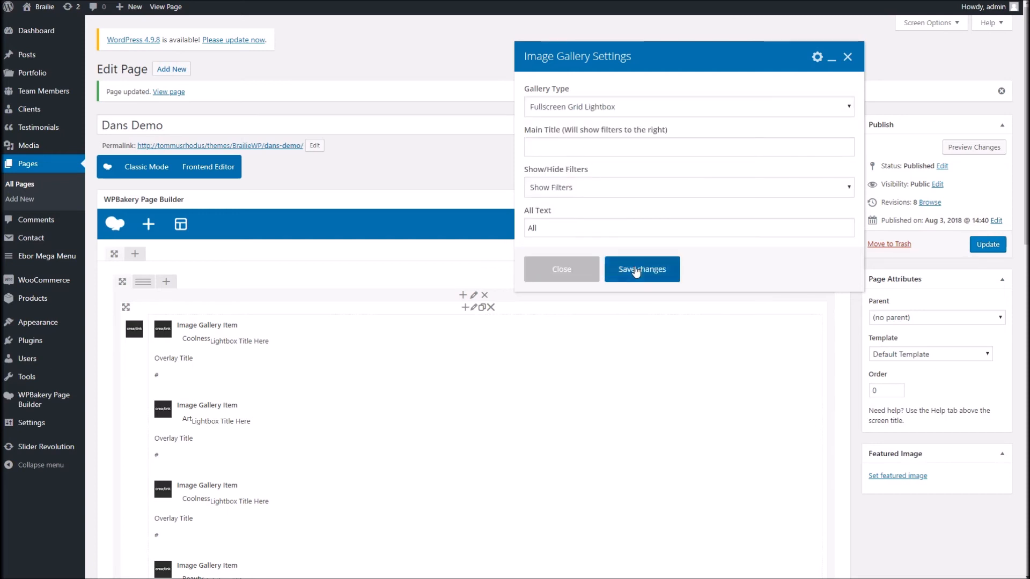
pyautogui.click(635, 269)
# Step: Make the gallery's row span the full page width, save the row settings, and update the page
pyautogui.click(780, 281)
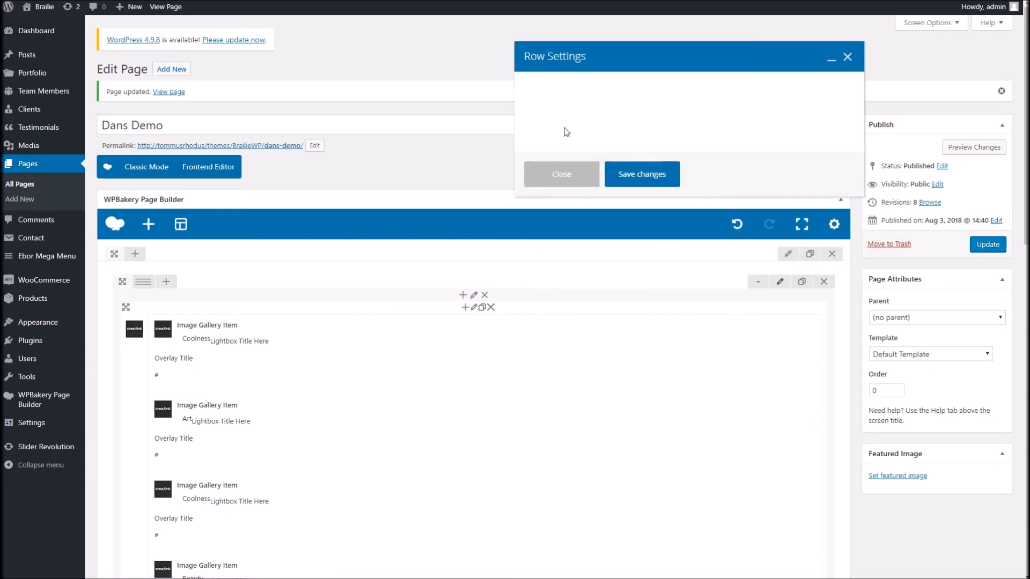
pyautogui.click(604, 131)
pyautogui.click(604, 169)
pyautogui.click(631, 454)
pyautogui.click(1004, 243)
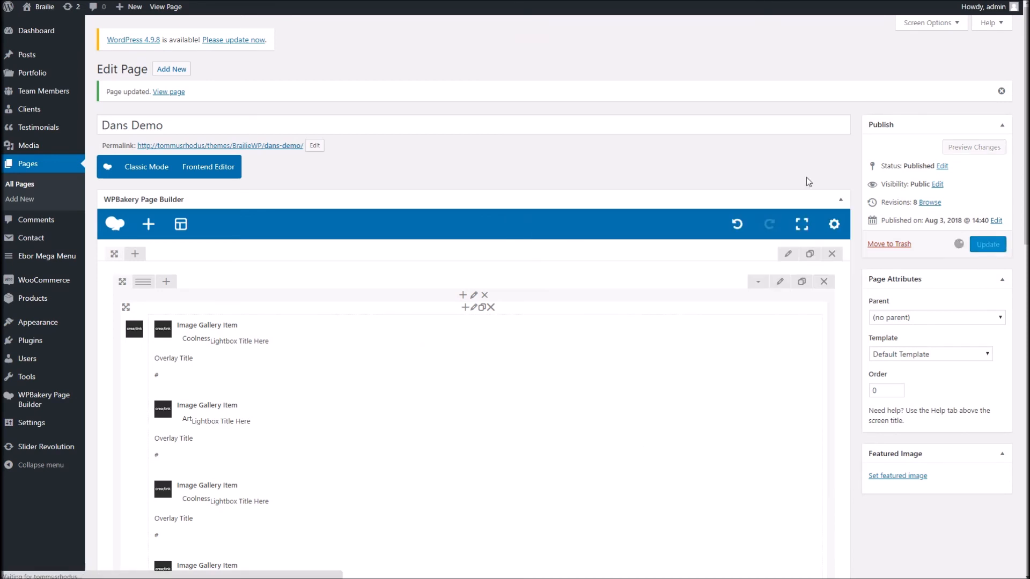
# Step: Reload the published page, examine the fullscreen grid, and view its second and third images in the lightbox
pyautogui.click(427, 1)
pyautogui.rightClick(427, 1)
pyautogui.click(450, 2)
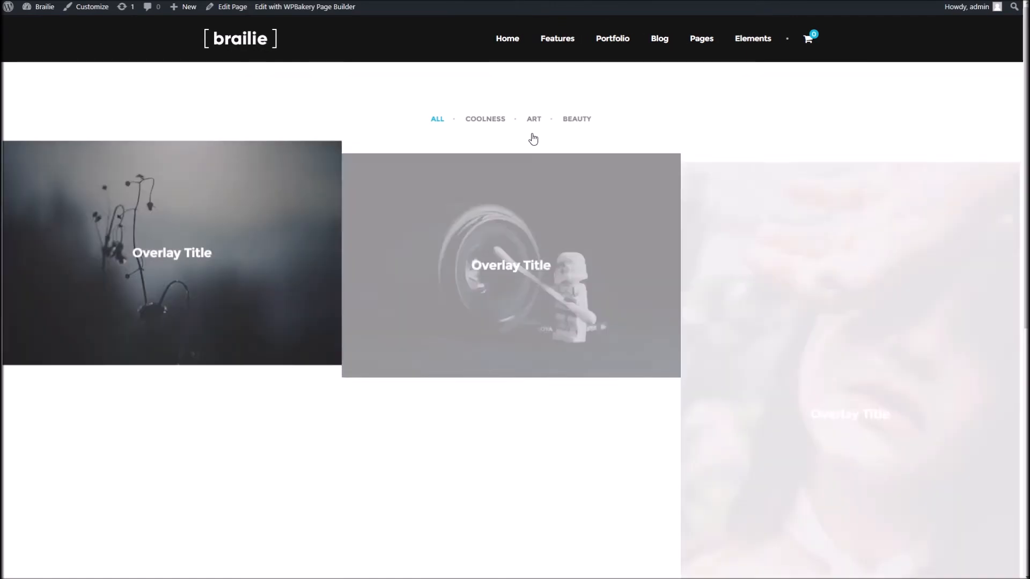
pyautogui.scroll(-5, 782, 276)
pyautogui.scroll(5, 782, 277)
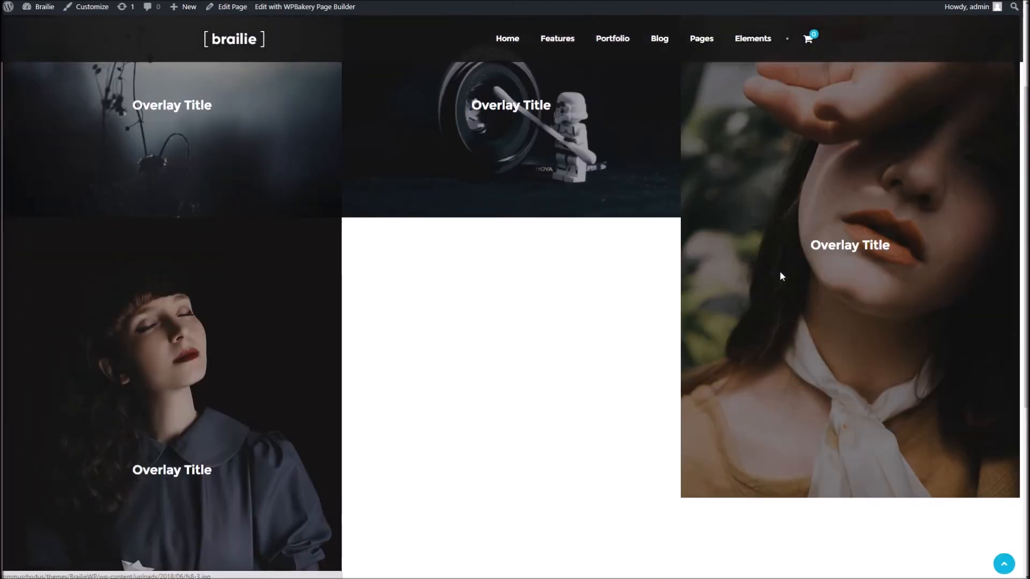
pyautogui.click(556, 262)
pyautogui.click(1001, 34)
pyautogui.click(844, 237)
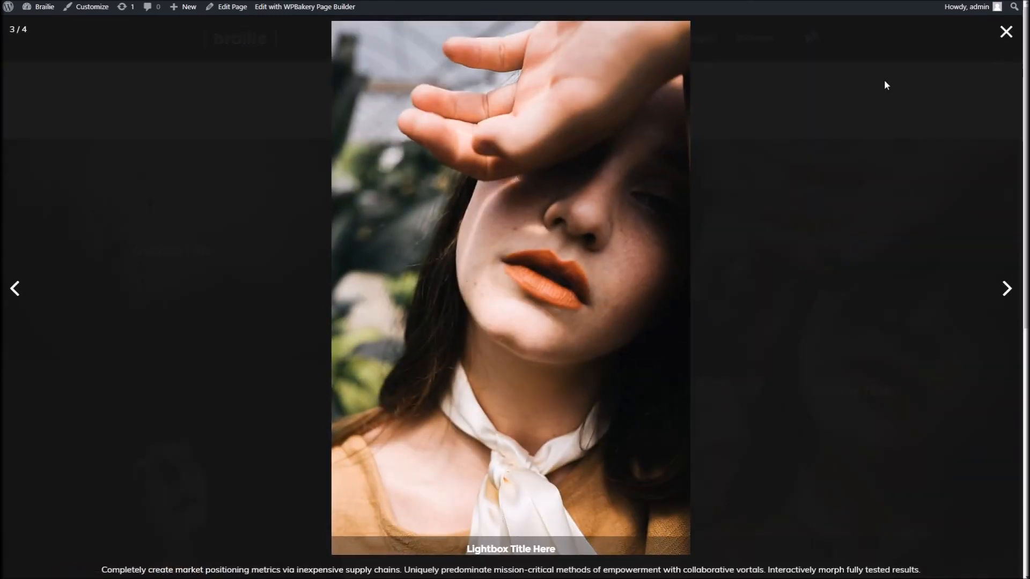
pyautogui.click(1006, 33)
pyautogui.scroll(-5, 172, 295)
pyautogui.scroll(5, 182, 288)
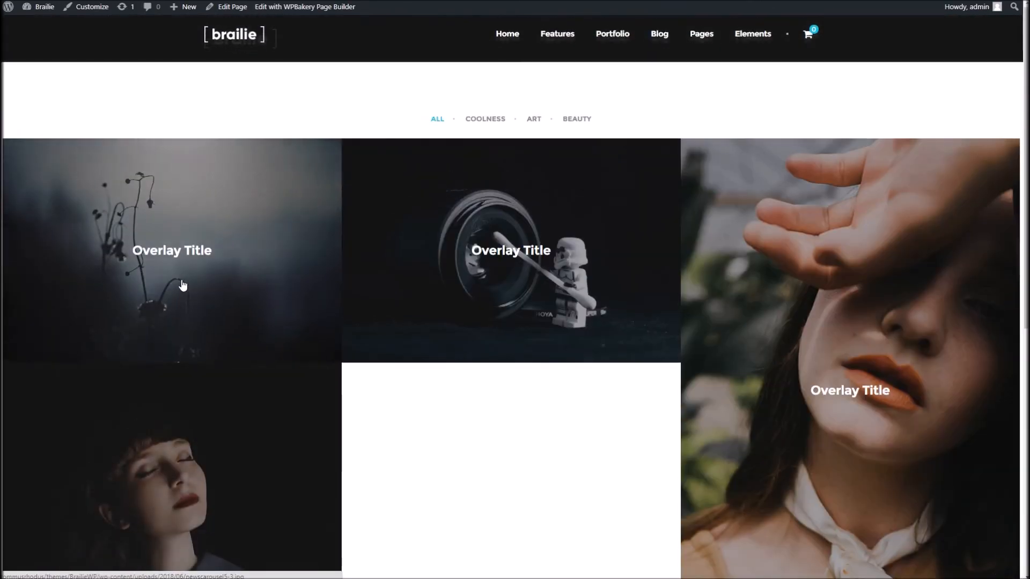
# Step: Return to the page editor and bring the full list of gallery items into view
pyautogui.click(336, 194)
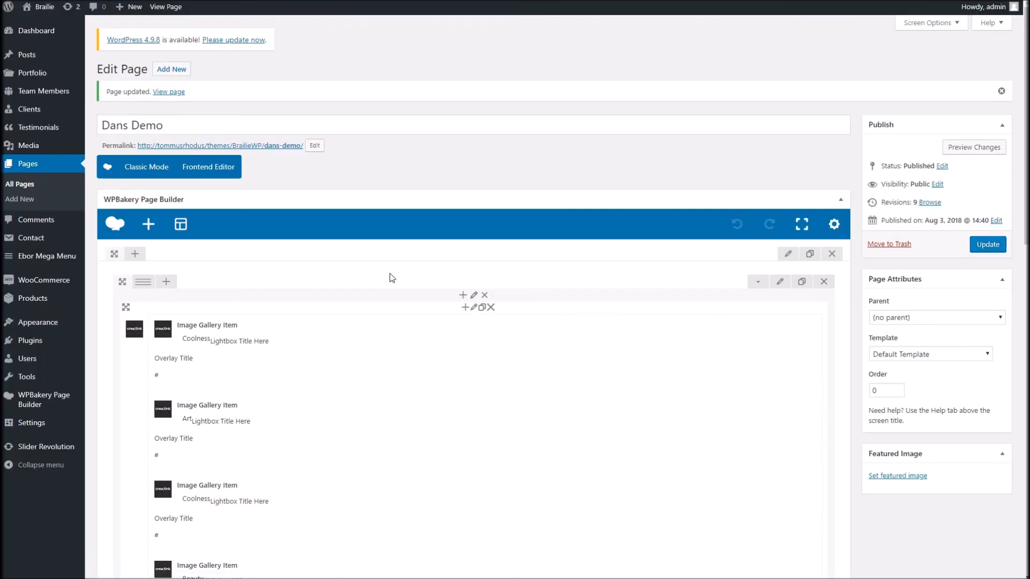
pyautogui.scroll(-3, 407, 268)
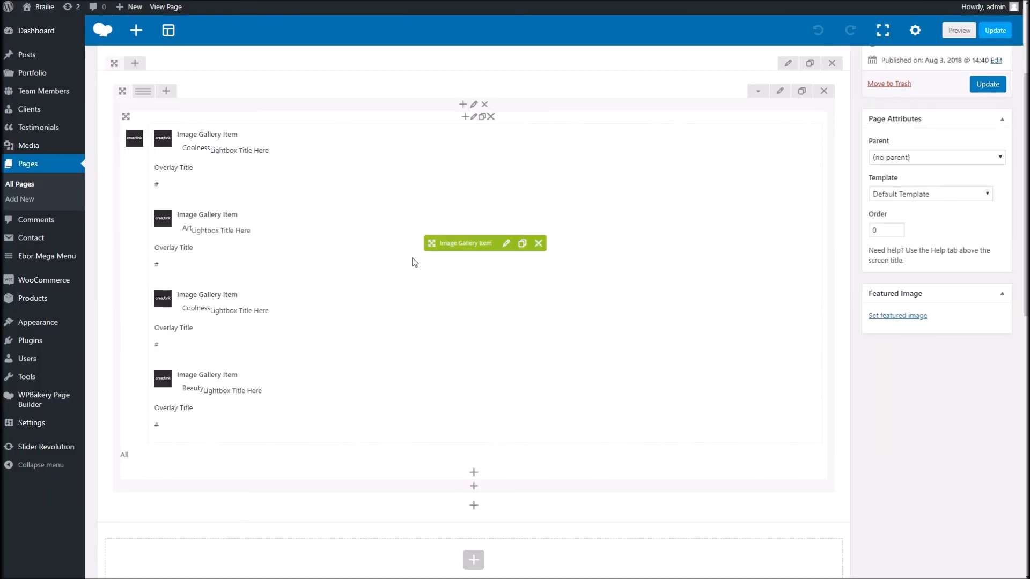